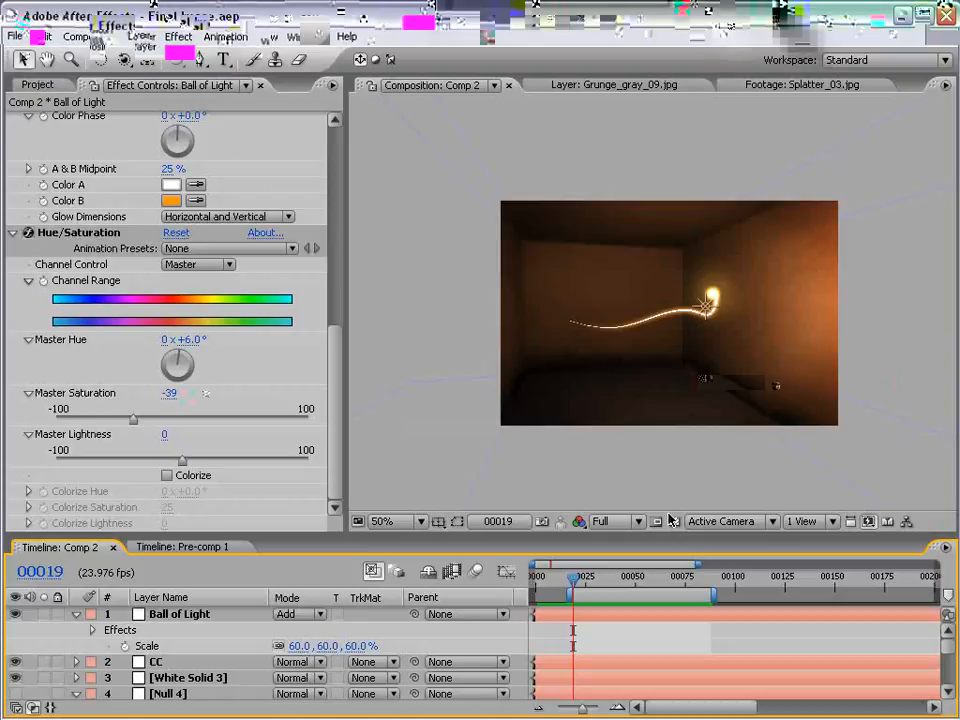
# Preview the light streak animation in Comp 2, viewing the composition enlarged and at normal size
pyautogui.press('KP_0')
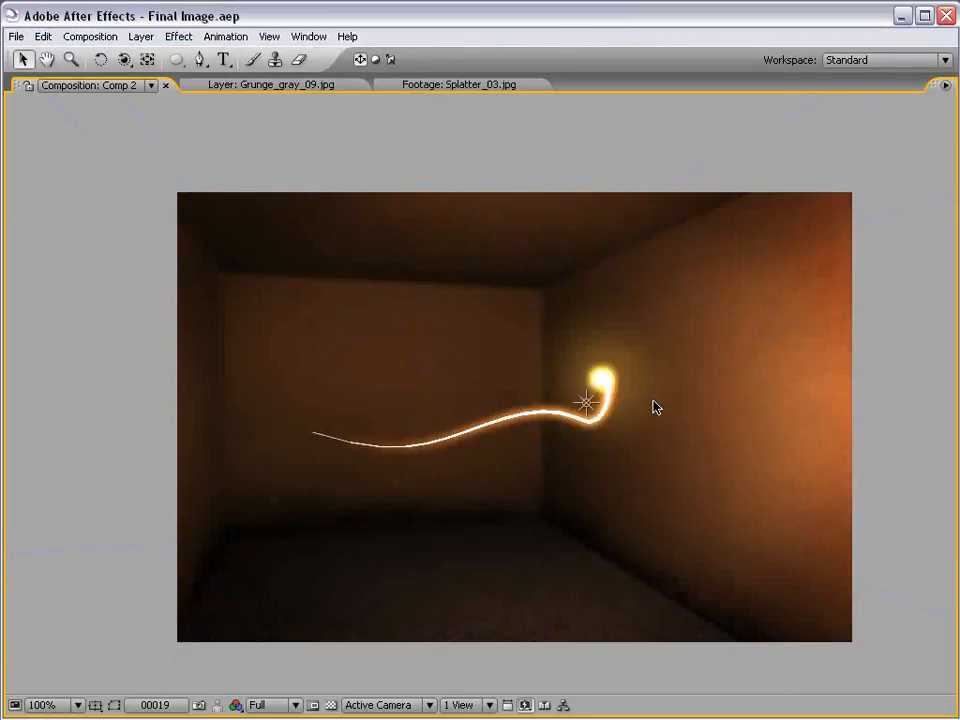
pyautogui.press('`')
pyautogui.scroll(-1, 657, 405)
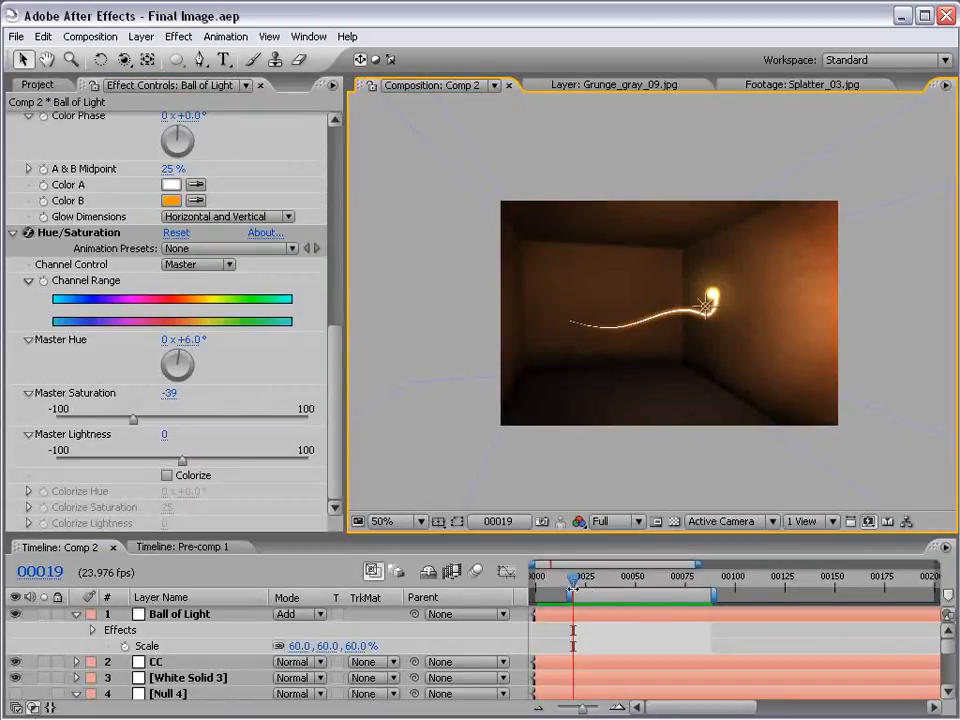
pyautogui.press('KP_0')
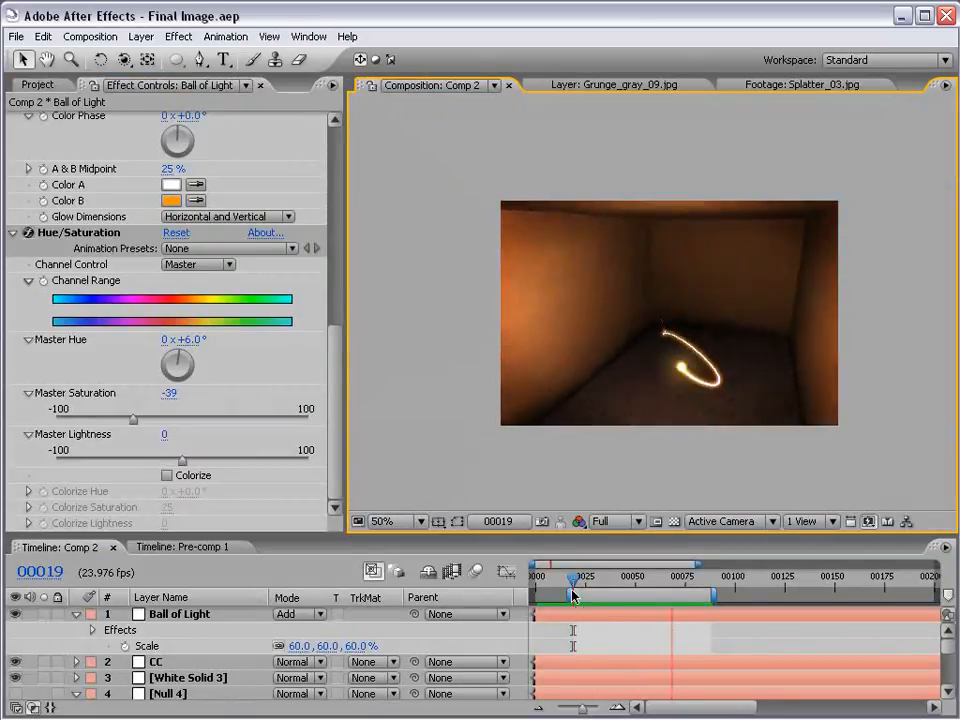
pyautogui.scroll(1, 801, 422)
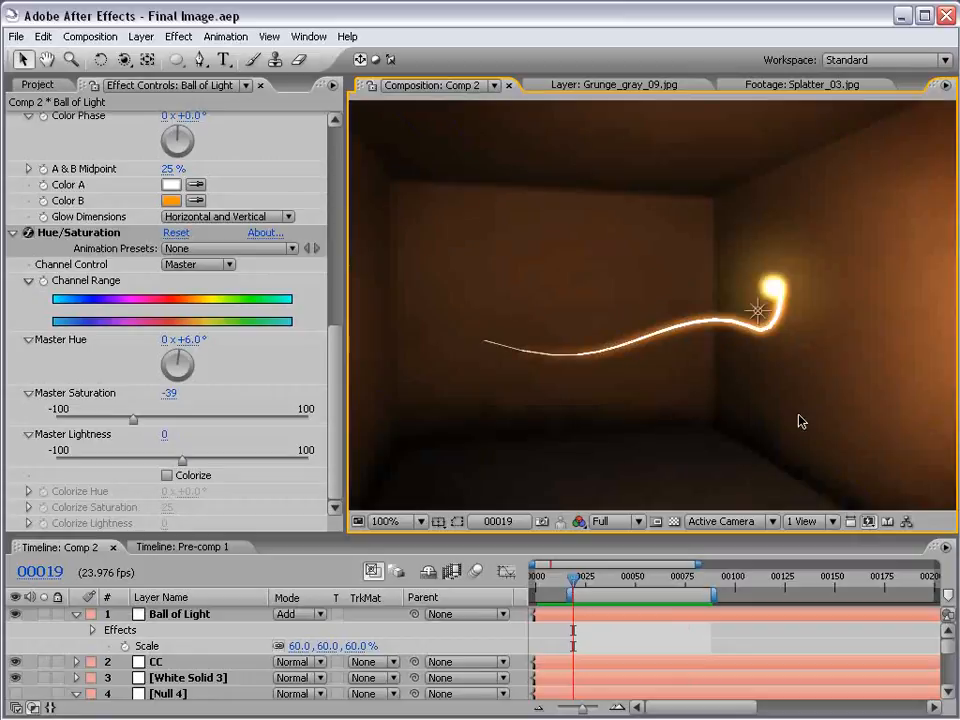
# Collapse the properties of the Ball of Light and Null 4 layers in Comp 2
pyautogui.click(578, 576)
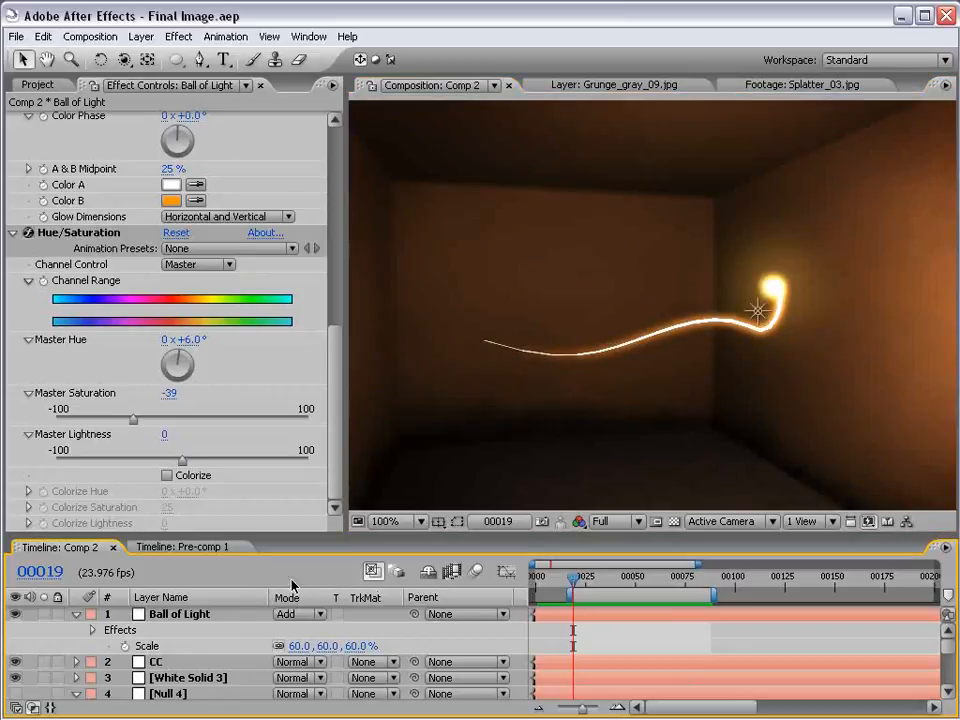
pyautogui.click(75, 615)
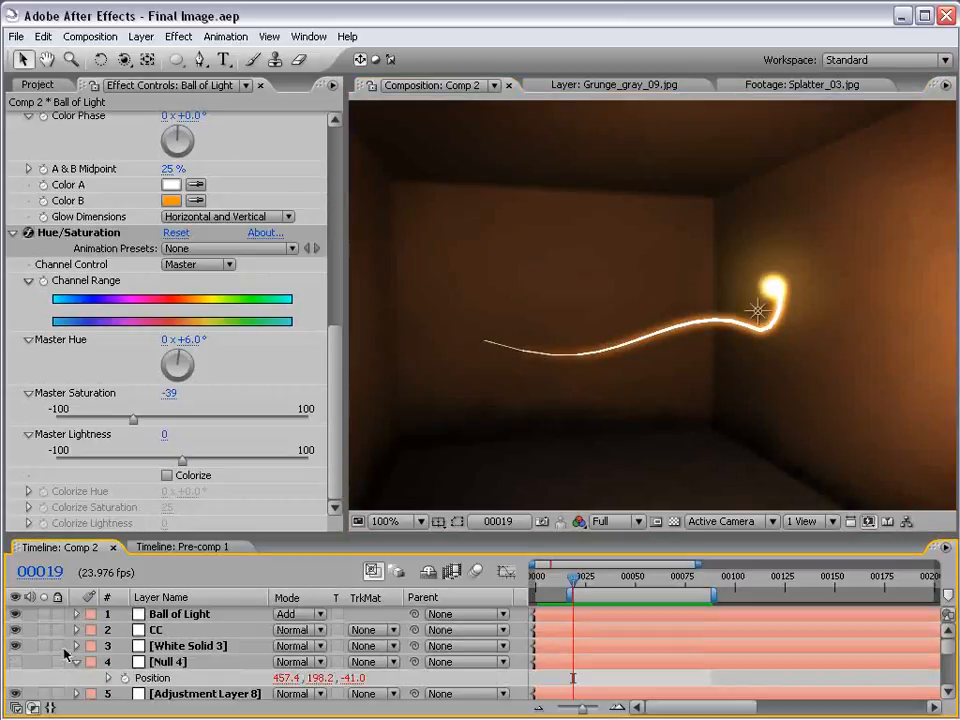
pyautogui.click(76, 662)
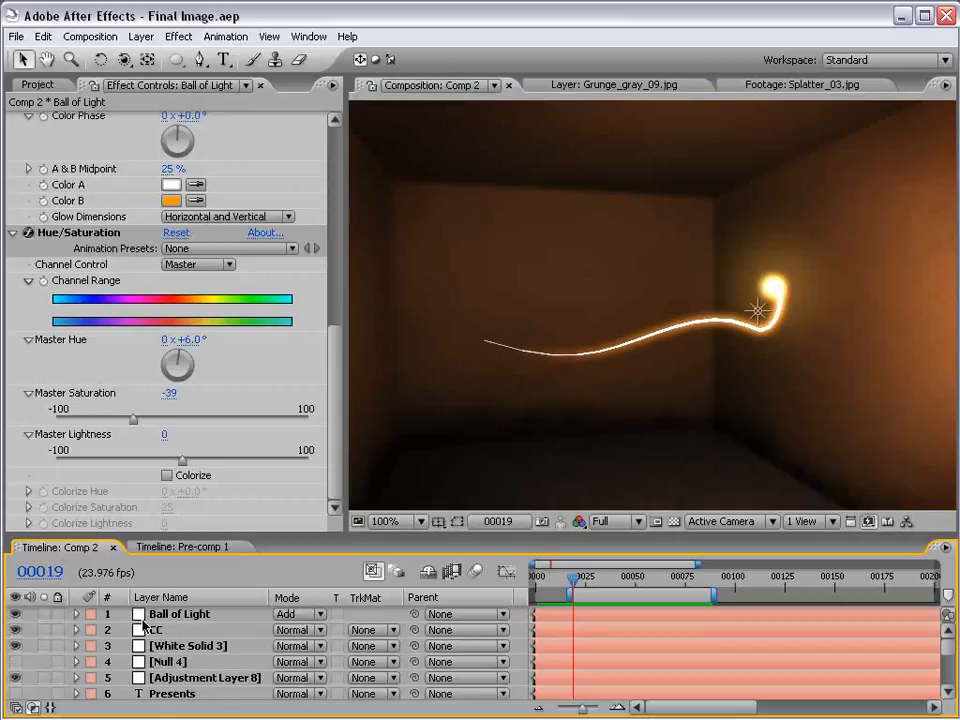
# Open the Pre-comp 1 timeline and scrub through the Final Image Presents title animation
pyautogui.click(181, 547)
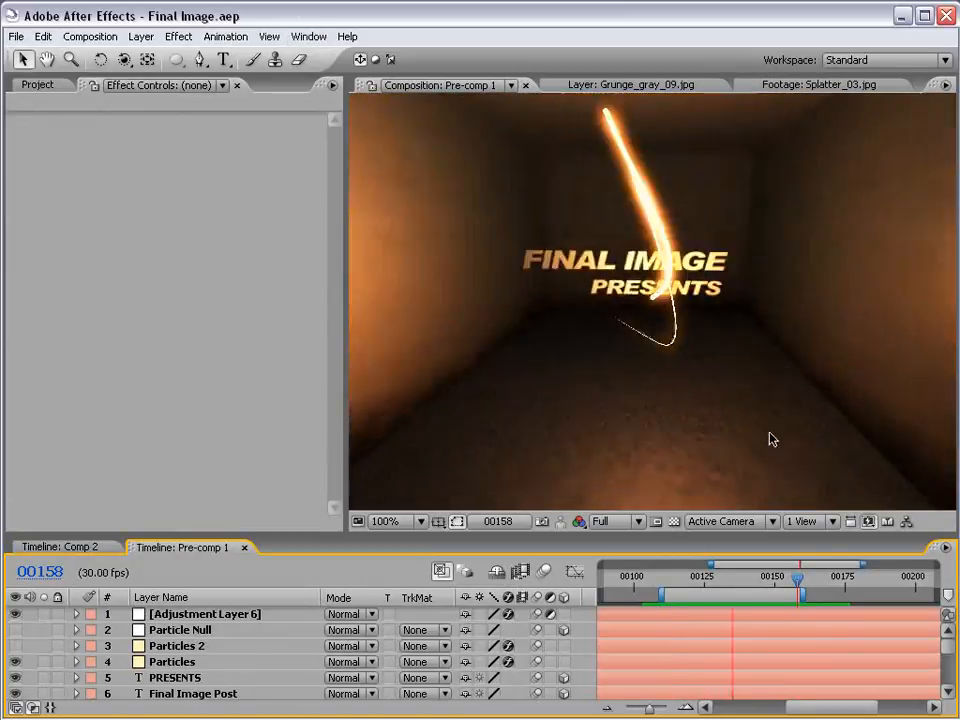
pyautogui.click(703, 578)
pyautogui.moveTo(703, 578); pyautogui.dragTo(791, 578)
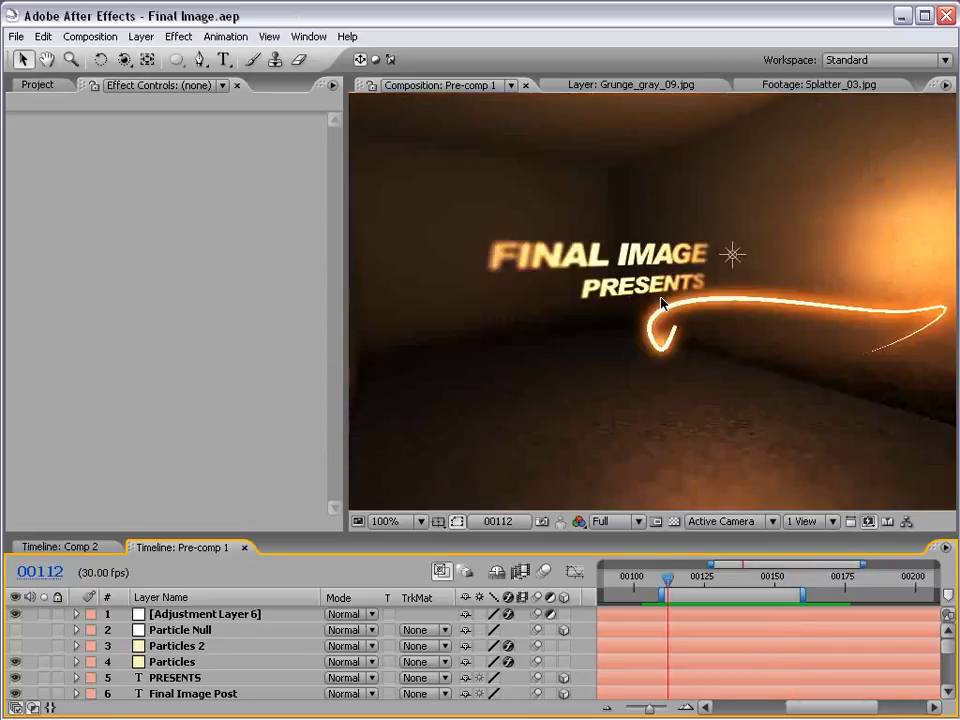
# Create a new composition from the NTSC DV preset with a frame rate of 23.976 fps
pyautogui.click(37, 84)
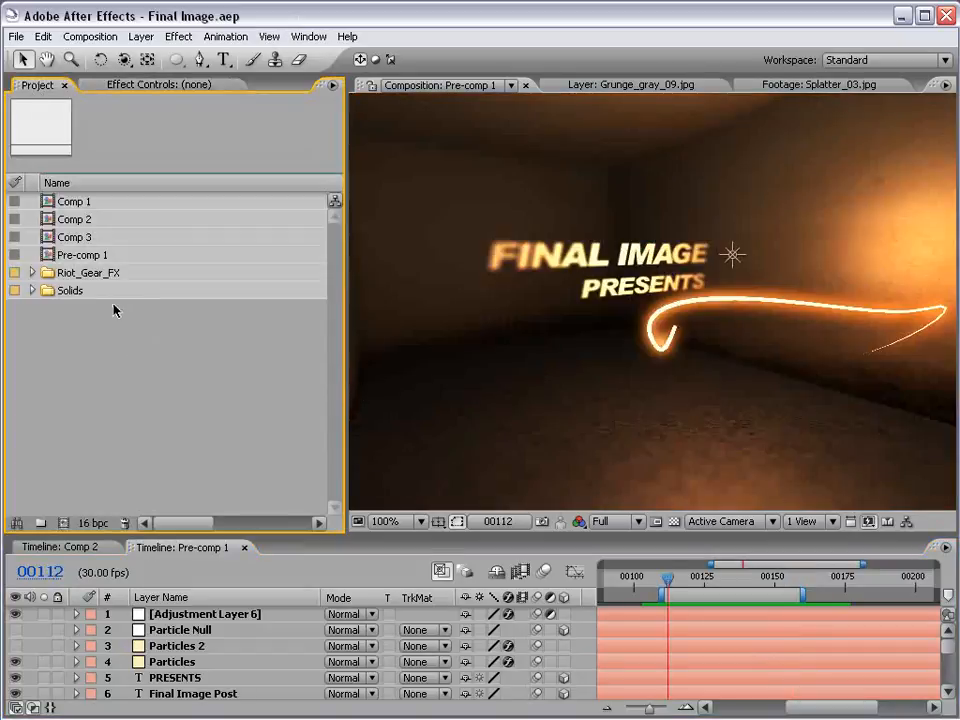
pyautogui.click(95, 37)
pyautogui.click(110, 56)
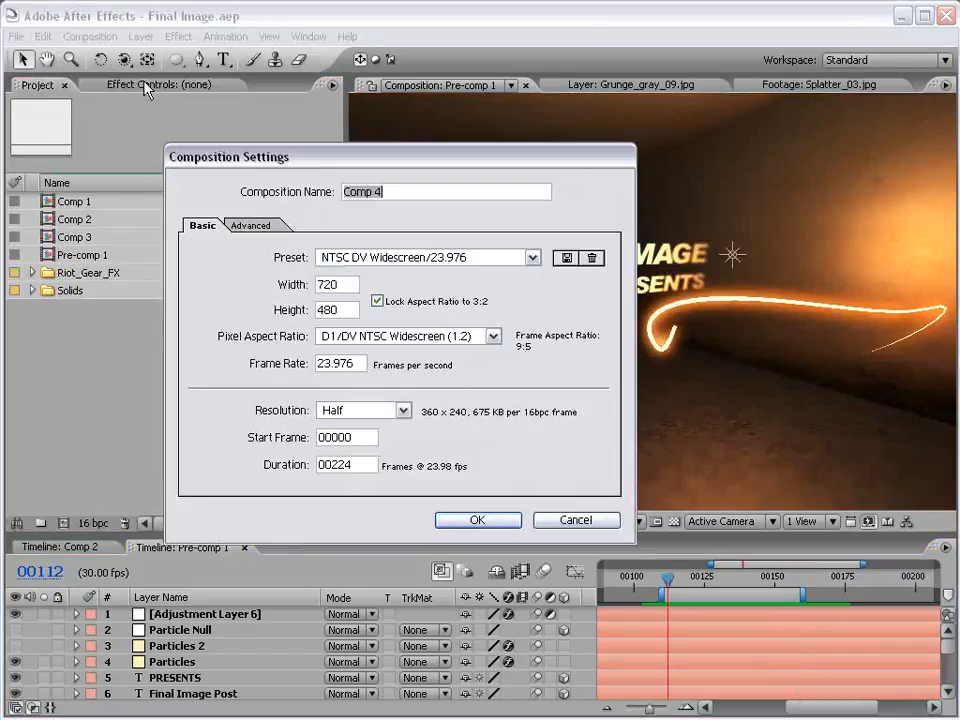
pyautogui.click(426, 258)
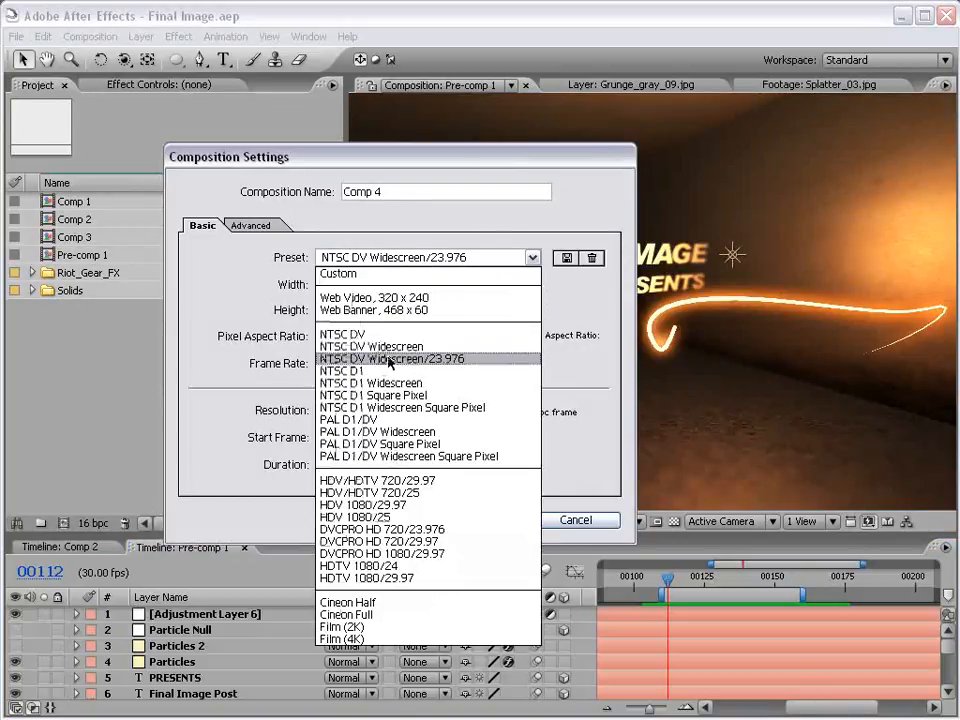
pyautogui.click(345, 334)
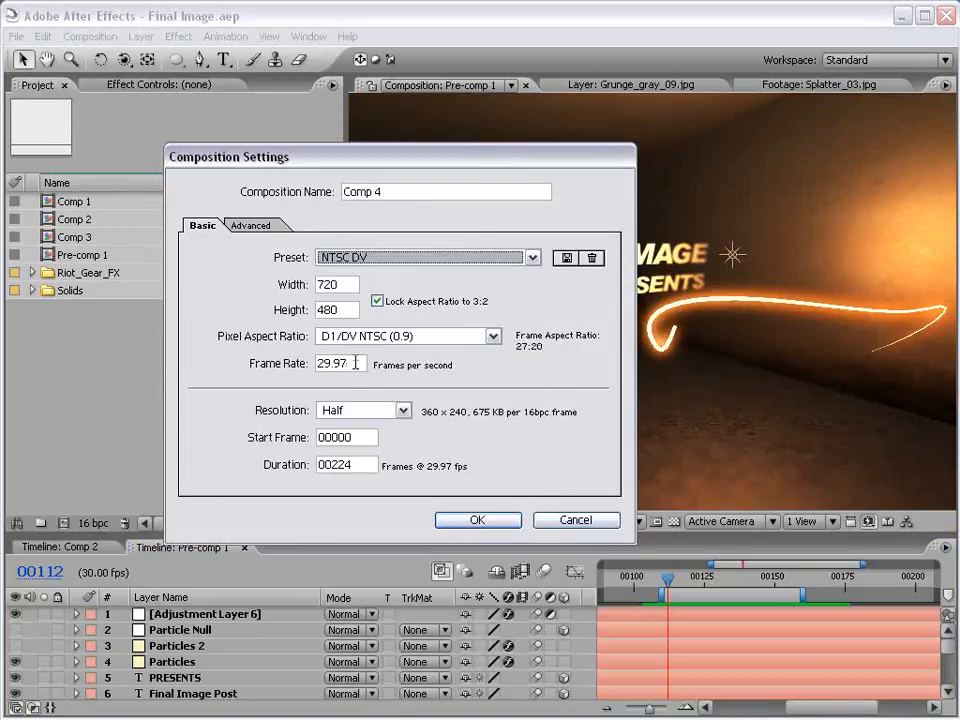
pyautogui.doubleClick(356, 364)
pyautogui.write('23')
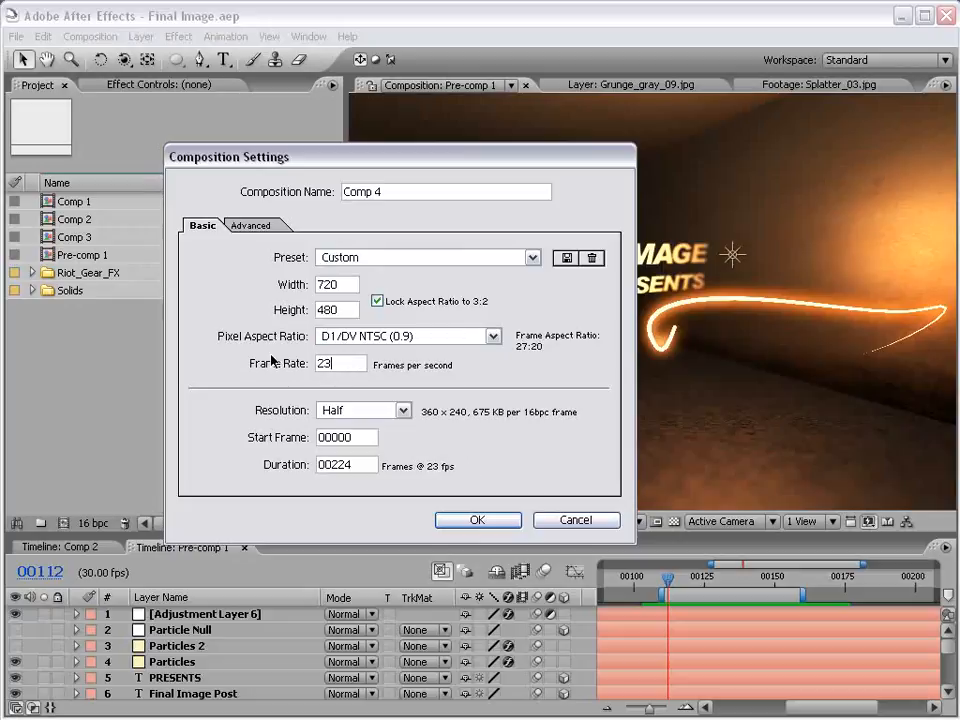
pyautogui.write('.9')
pyautogui.click(477, 520)
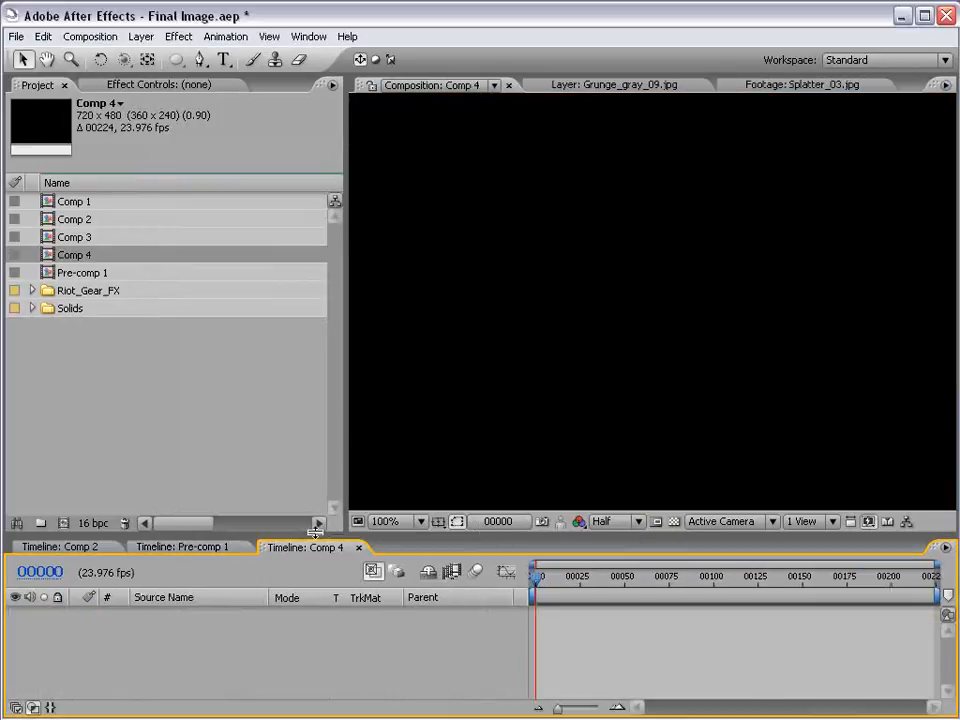
# Give the timeline more height, fit the composition view at 50%, and expand the Riot_Gear_FX folder in the project
pyautogui.moveTo(314, 533); pyautogui.dragTo(317, 503)
pyautogui.scroll(-1, 574, 287)
pyautogui.click(35, 291)
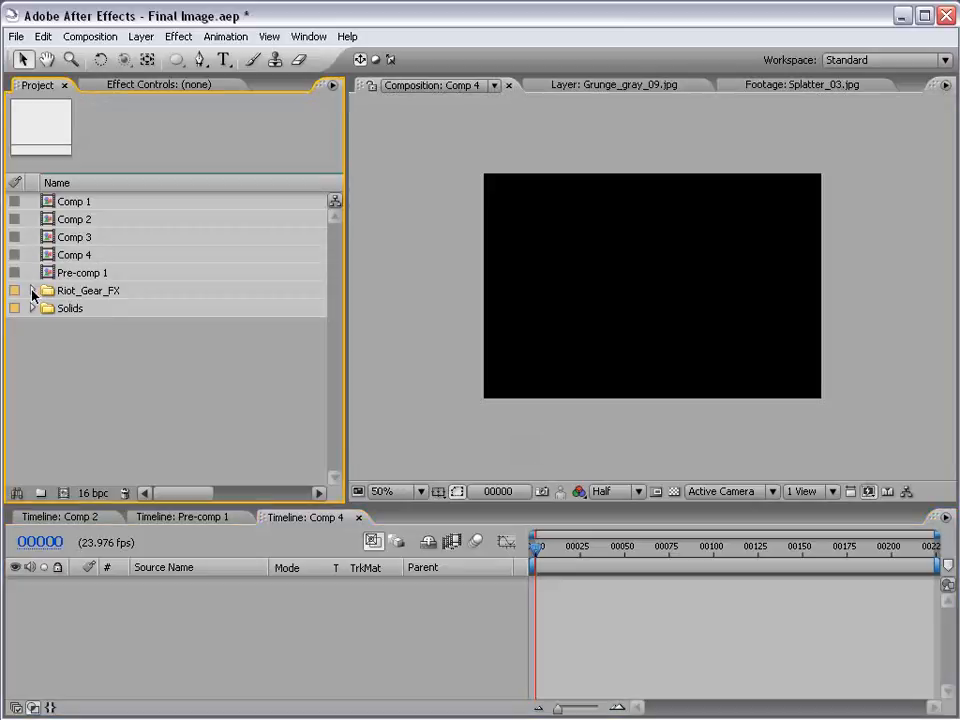
pyautogui.click(32, 291)
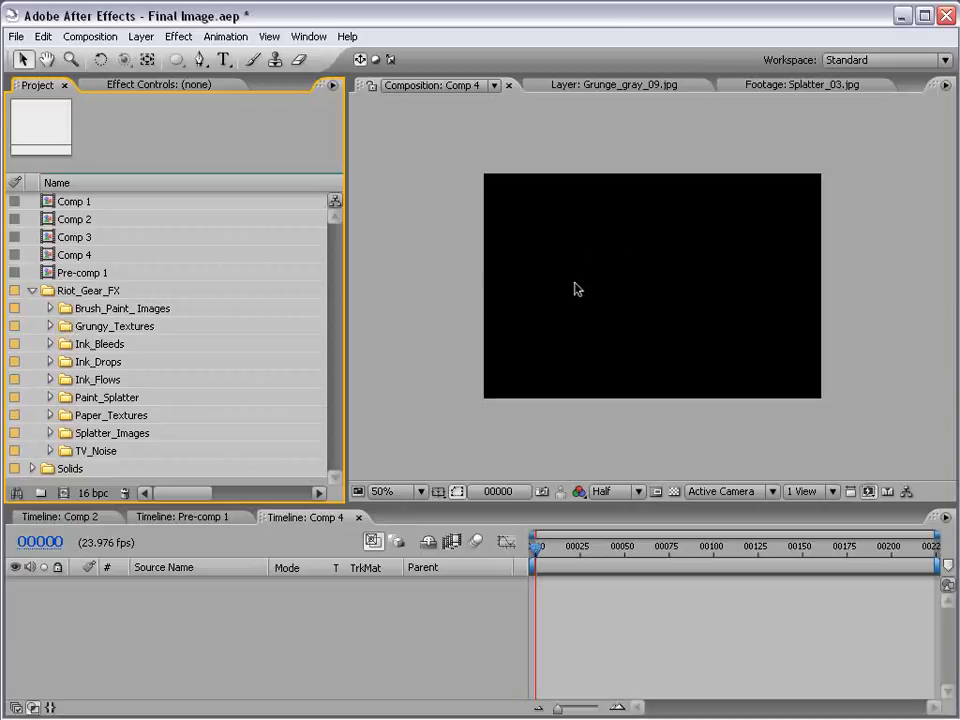
pyautogui.moveTo(271, 503); pyautogui.dragTo(269, 498)
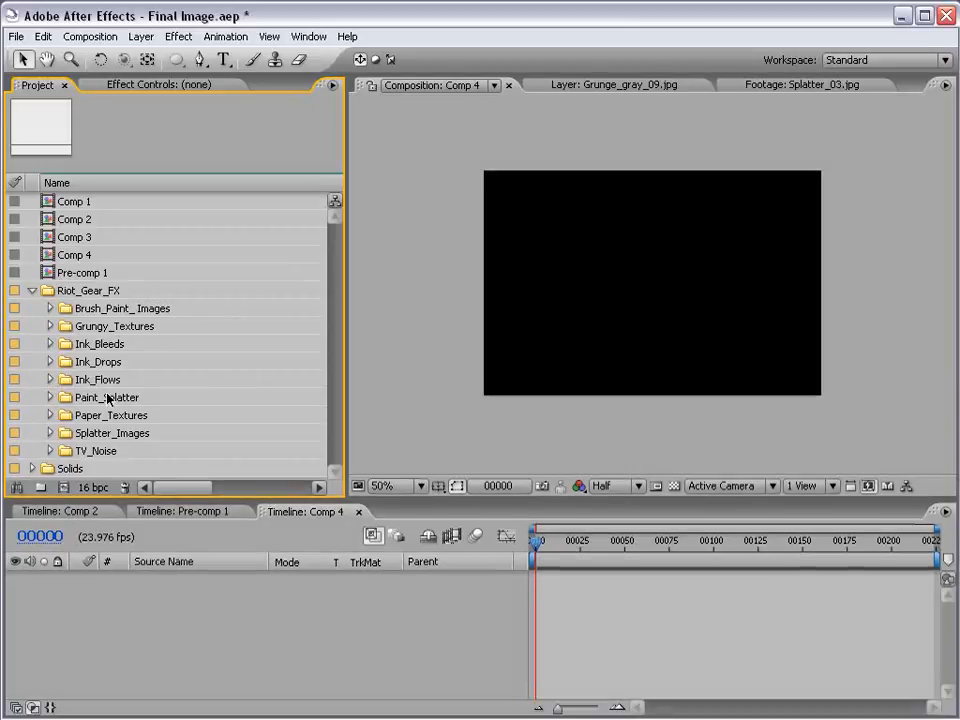
# Place Grunge_gray_09.jpg from the low-resolution grayscale Grungy_Textures folder into the middle of Comp 4
pyautogui.click(50, 327)
pyautogui.click(67, 362)
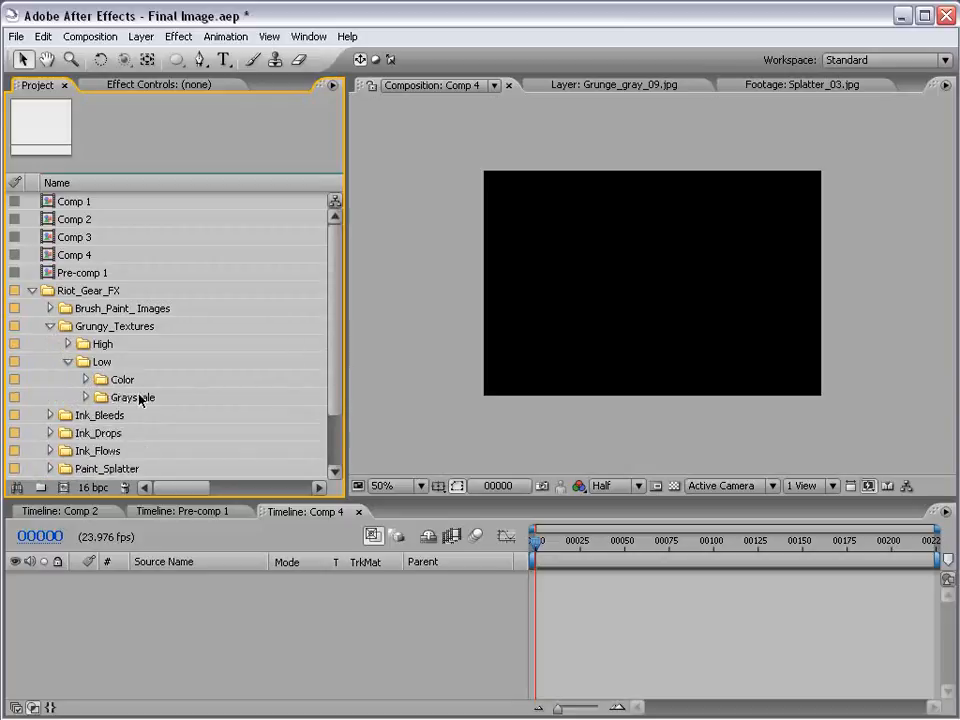
pyautogui.click(86, 397)
pyautogui.scroll(-1, 335, 326)
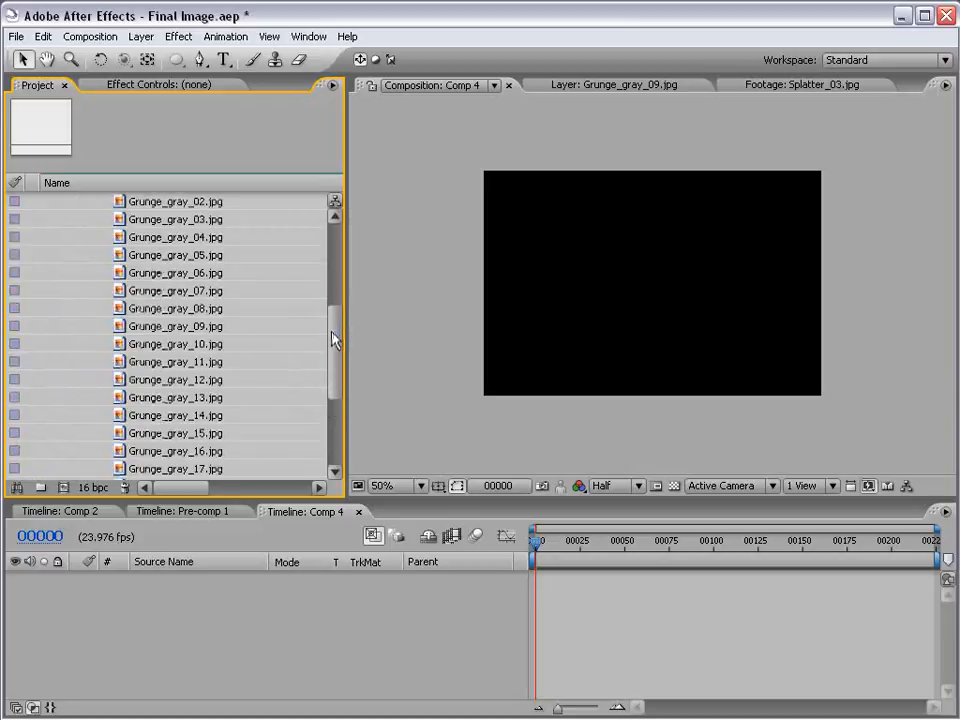
pyautogui.moveTo(262, 328); pyautogui.dragTo(620, 302)
pyautogui.moveTo(556, 363)
pyautogui.mouseDown()
pyautogui.moveTo(585, 334)
pyautogui.moveTo(562, 368)
pyautogui.mouseUp()
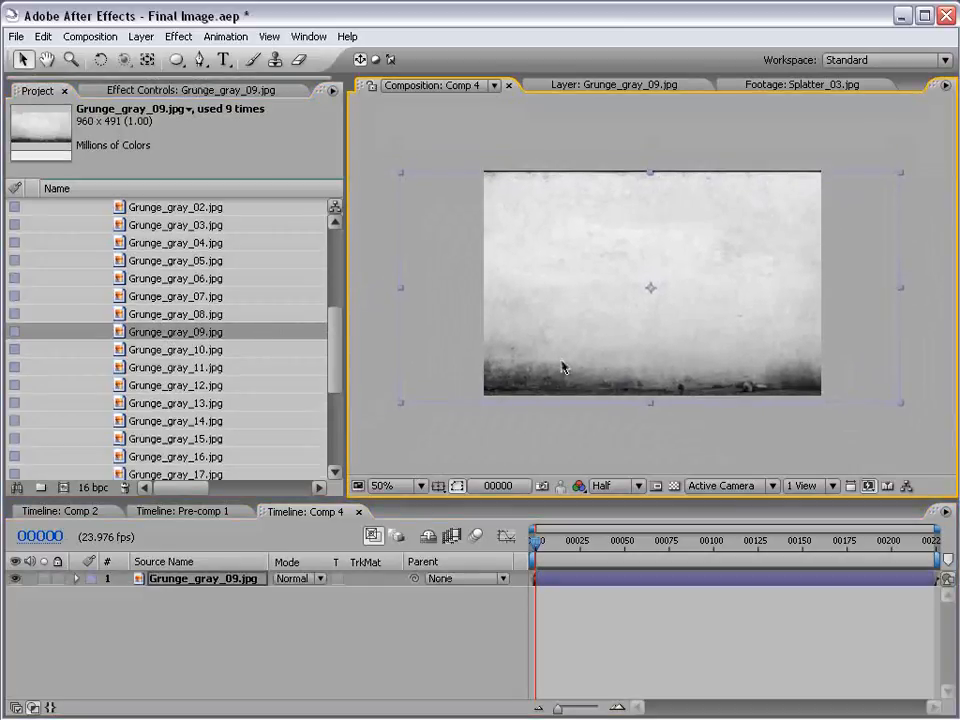
# Make the Grunge_gray_09.jpg layer 3D, then rotate and move it into place as a side wall of the room
pyautogui.press('F4')
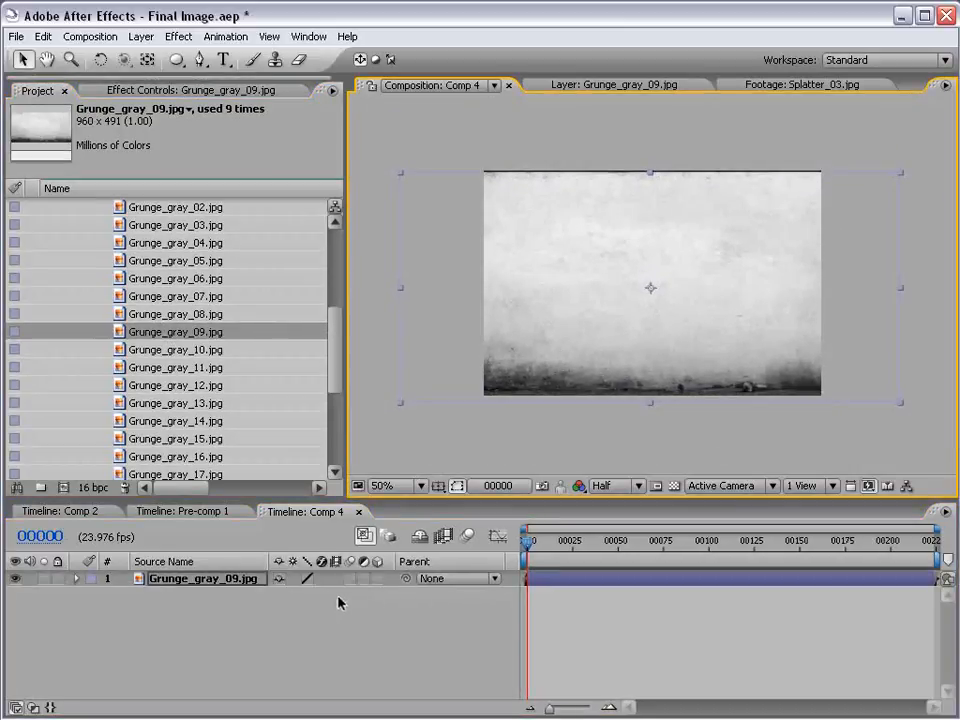
pyautogui.click(378, 579)
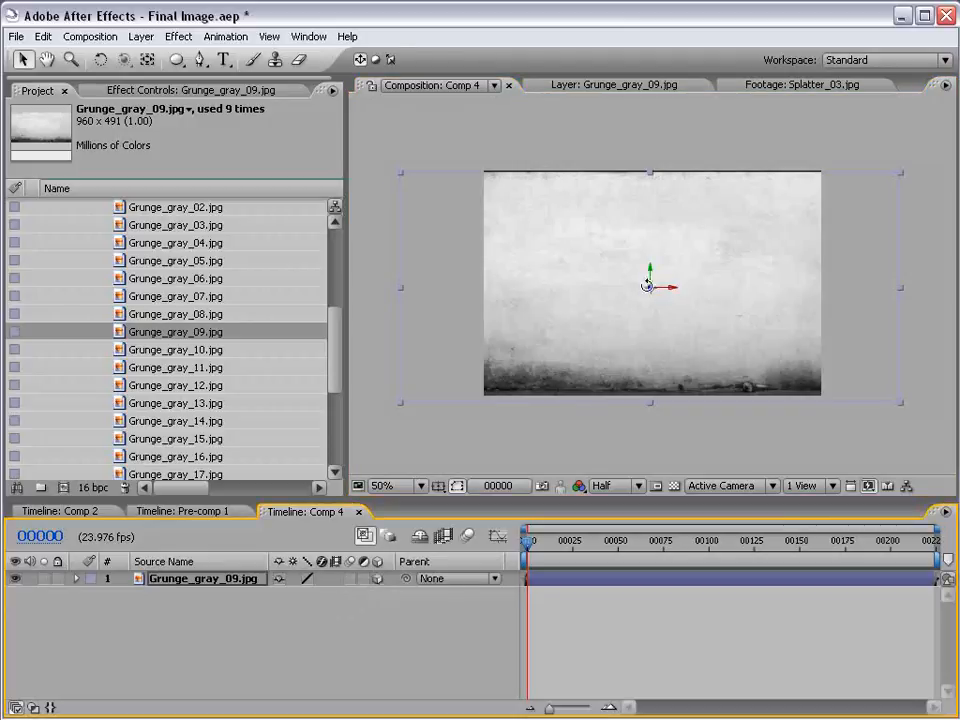
pyautogui.press('w')
pyautogui.moveTo(652, 290); pyautogui.dragTo(560, 715)
pyautogui.press('v')
# Duplicate the wall layer twice and arrange the copies as the opposite side wall and the back wall
pyautogui.hotkey('ctrl', 'd')
pyautogui.hotkey('ctrl', 'd')
pyautogui.press('w')
pyautogui.press('v')
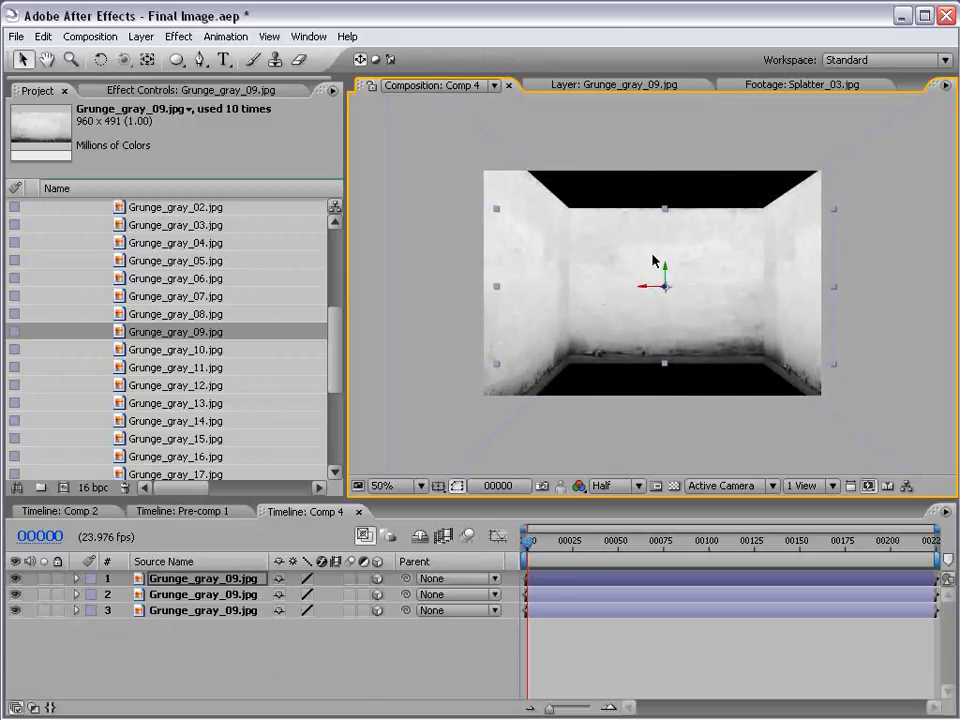
# Duplicate the back wall, rotate the copy until it lies horizontal, and raise it to the top of the room
pyautogui.hotkey('ctrl', 'd')
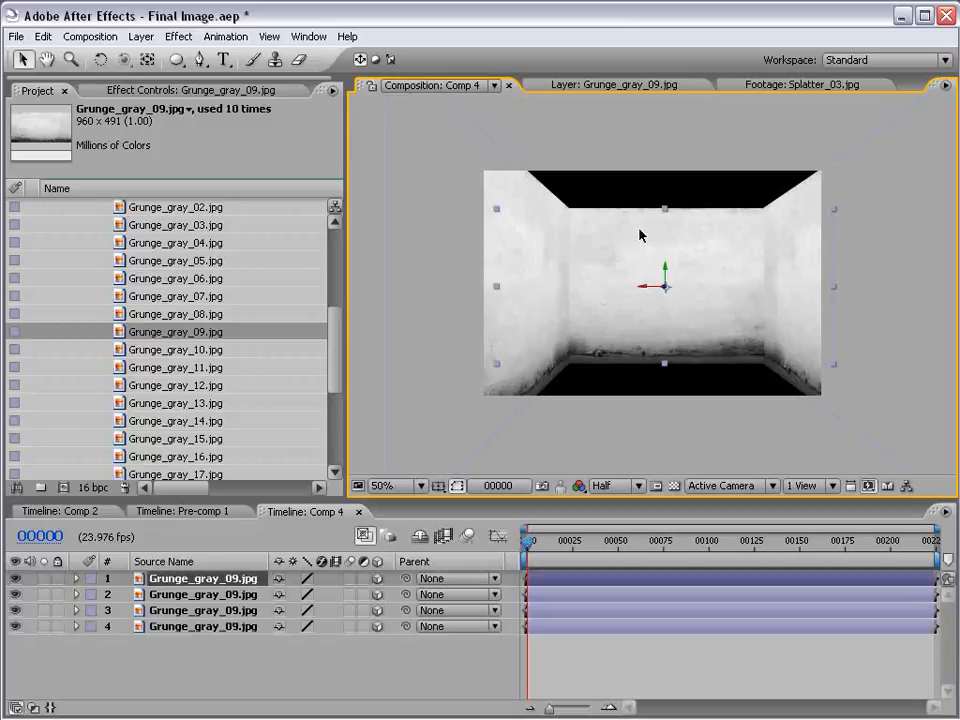
pyautogui.press('w')
pyautogui.moveTo(656, 286); pyautogui.dragTo(649, 332)
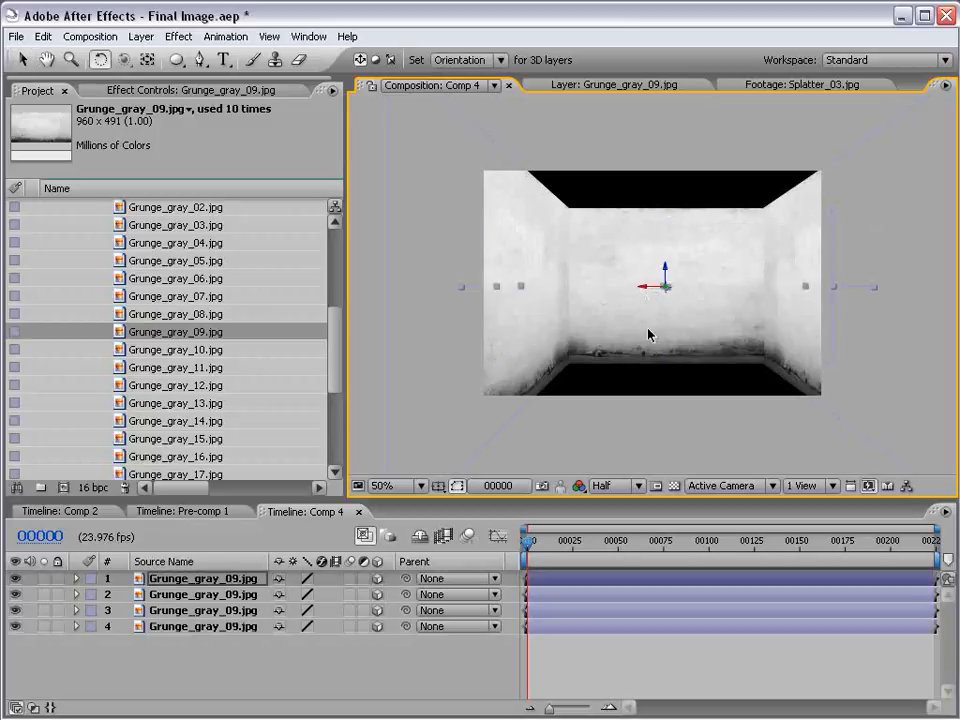
pyautogui.press('v')
pyautogui.moveTo(665, 275); pyautogui.dragTo(670, 155)
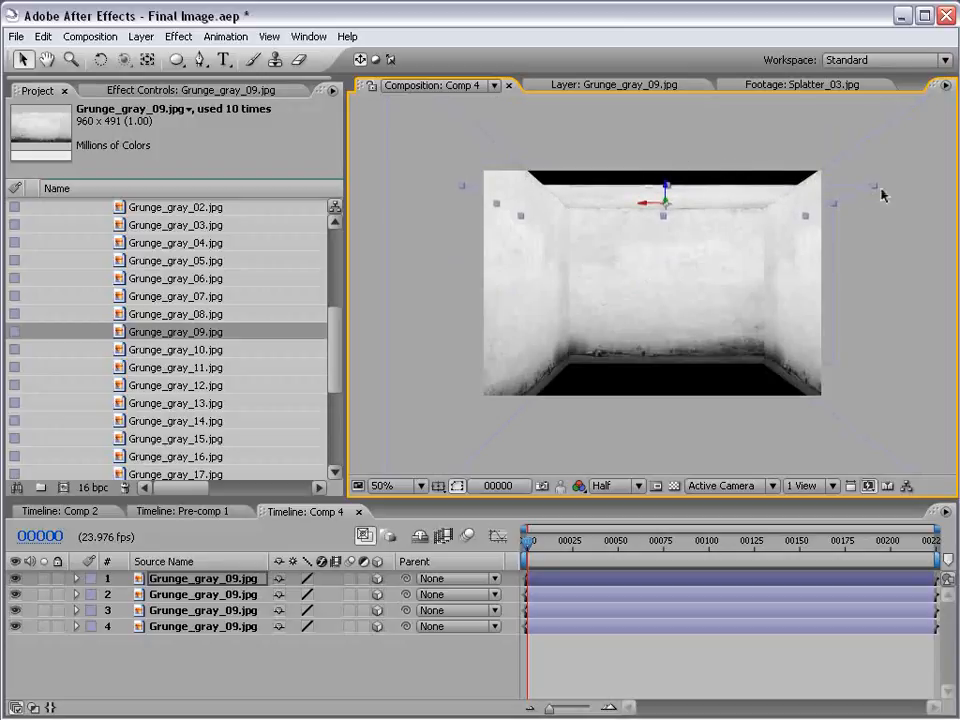
# Turn, reposition and enlarge the ceiling layer so it spans the room between the side walls and meets the back wall
pyautogui.press('w')
pyautogui.moveTo(625, 183)
pyautogui.mouseDown()
pyautogui.moveTo(621, 205)
pyautogui.moveTo(622, 193)
pyautogui.mouseUp()
pyautogui.press('v')
pyautogui.moveTo(807, 159); pyautogui.dragTo(899, 128)
pyautogui.moveTo(665, 190); pyautogui.dragTo(665, 149)
pyautogui.hotkey('ctrl', 'z')
pyautogui.moveTo(665, 208); pyautogui.dragTo(958, 143)
pyautogui.moveTo(667, 186)
pyautogui.mouseDown()
pyautogui.moveTo(671, 164)
pyautogui.moveTo(686, 165)
pyautogui.moveTo(677, 167)
pyautogui.mouseUp()
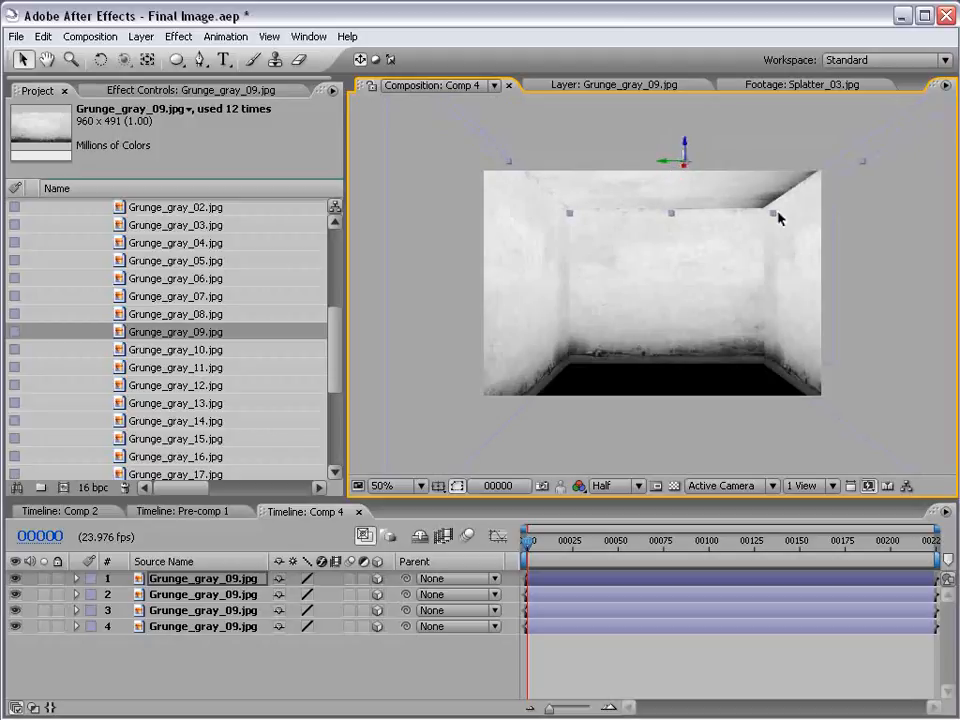
pyautogui.moveTo(775, 218); pyautogui.dragTo(729, 166)
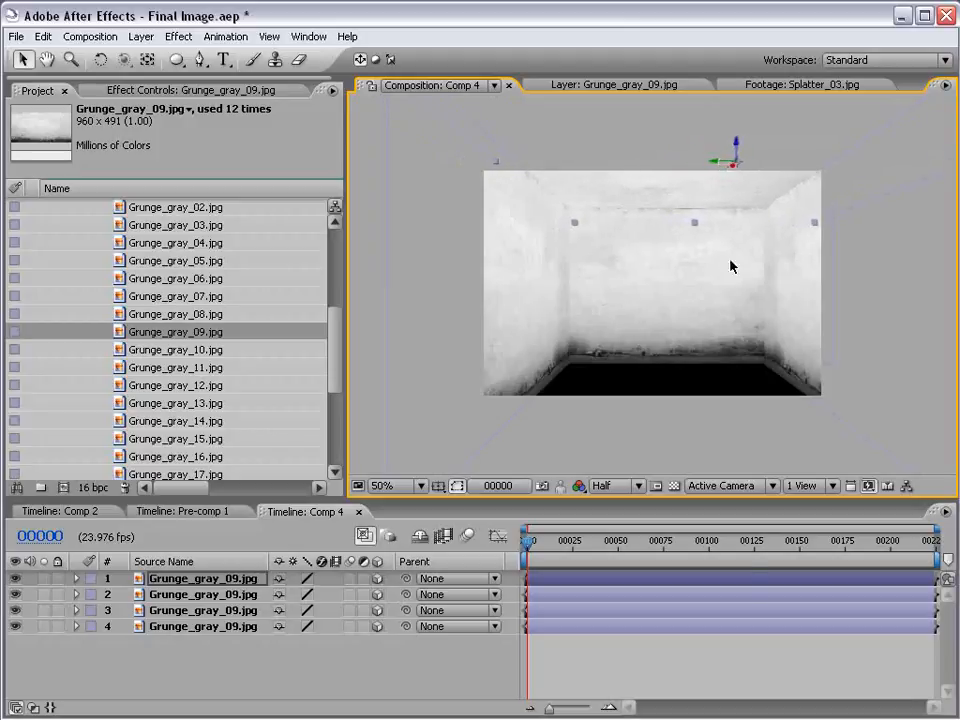
# Add a new camera to Comp 4 using the 35mm preset
pyautogui.click(688, 658)
pyautogui.click(140, 36)
pyautogui.moveTo(160, 61)
pyautogui.click(430, 101)
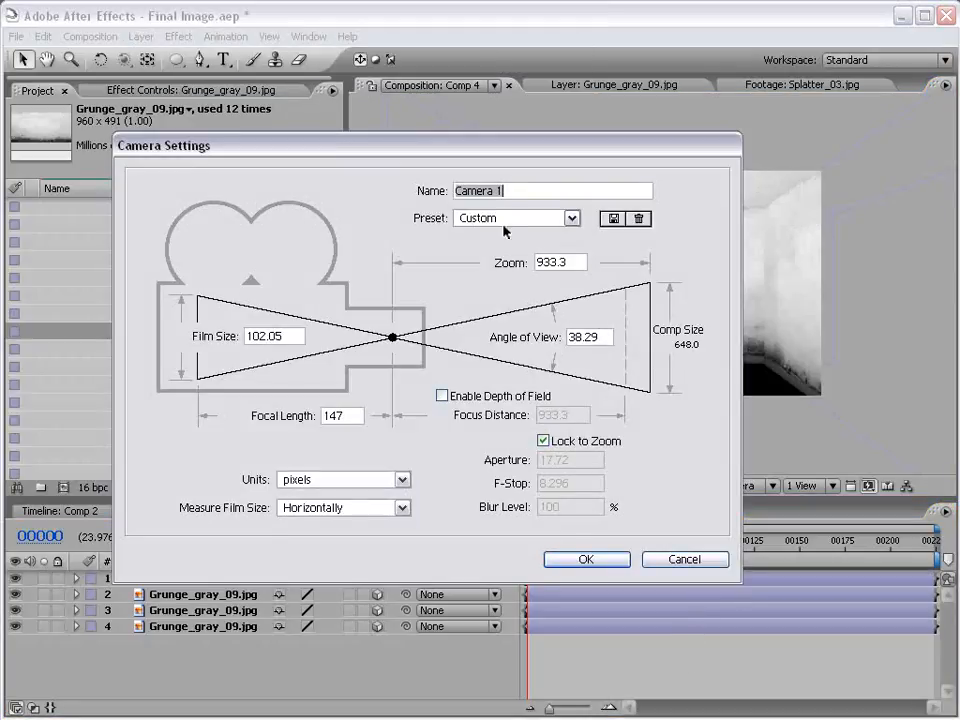
pyautogui.click(510, 218)
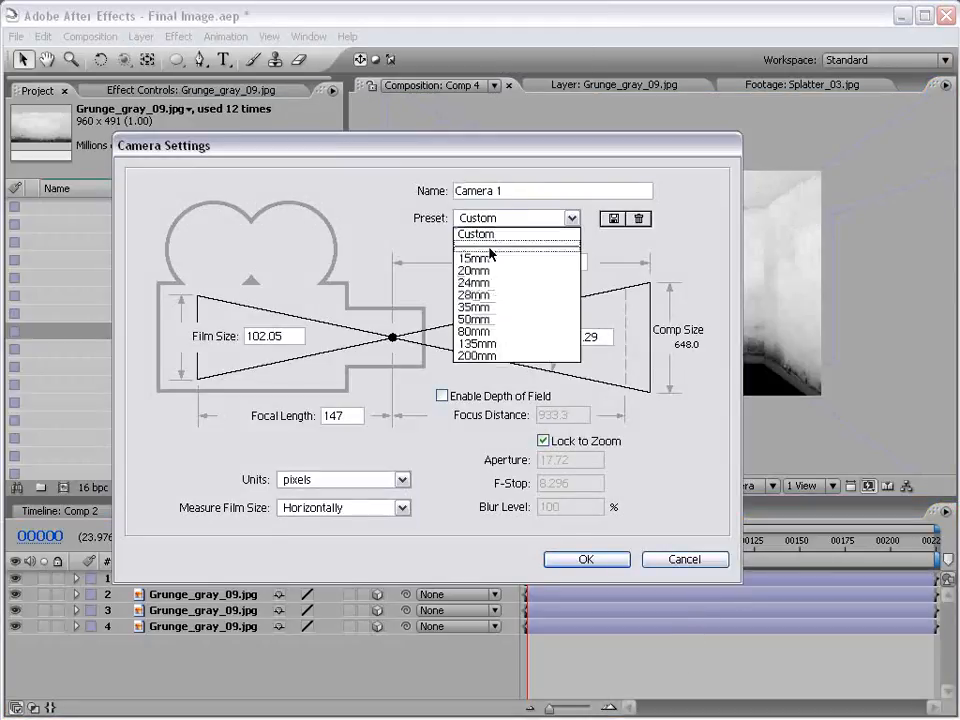
pyautogui.click(512, 314)
pyautogui.click(598, 563)
# Move the camera back from the room with the Track Z Camera tool
pyautogui.press('c')
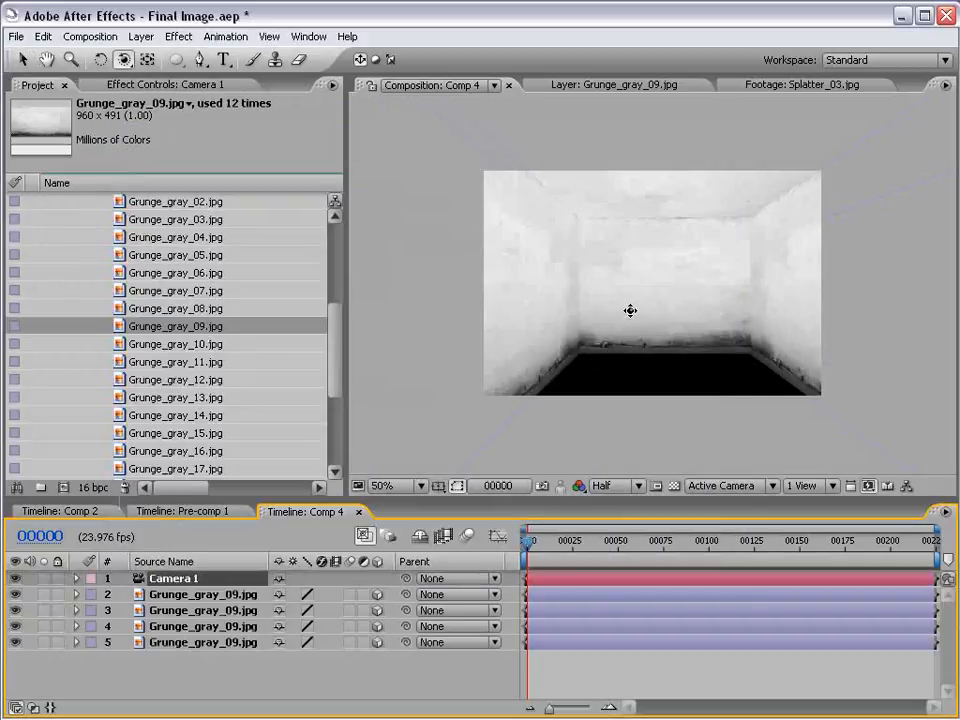
pyautogui.moveTo(123, 60); pyautogui.dragTo(165, 101)
pyautogui.moveTo(663, 277); pyautogui.dragTo(680, 343)
pyautogui.click(647, 668)
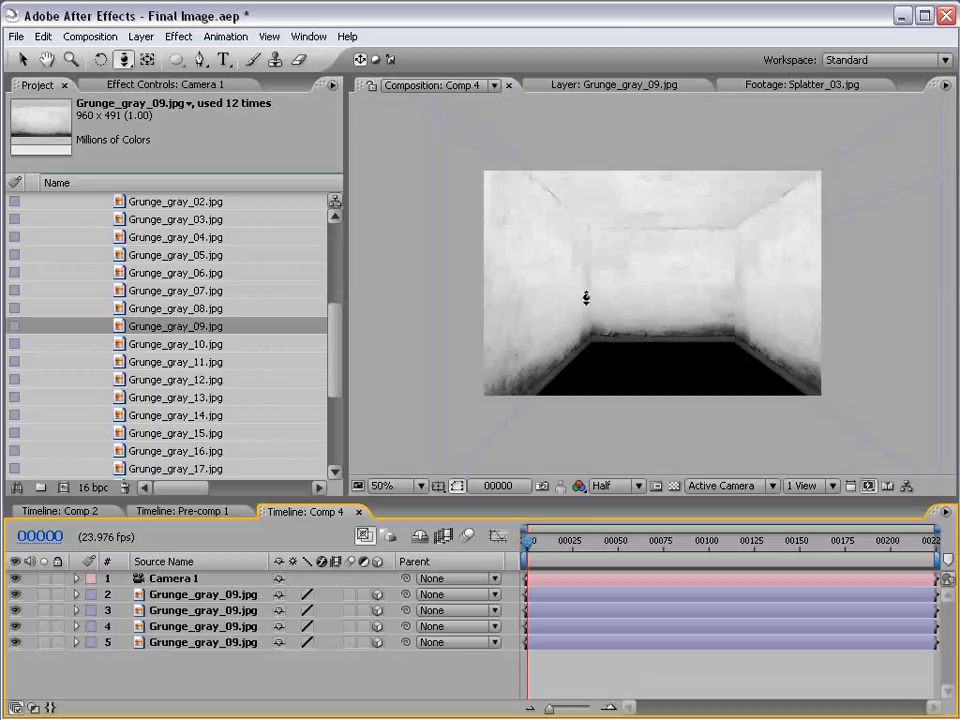
# Add Grunge_gray_04.jpg below the other layers as a 3D layer, and lay it flat at the bottom as the room's floor
pyautogui.moveTo(336, 330)
pyautogui.mouseDown()
pyautogui.moveTo(336, 375)
pyautogui.moveTo(338, 268)
pyautogui.moveTo(332, 345)
pyautogui.mouseUp()
pyautogui.click(161, 343)
pyautogui.moveTo(161, 343); pyautogui.dragTo(551, 664)
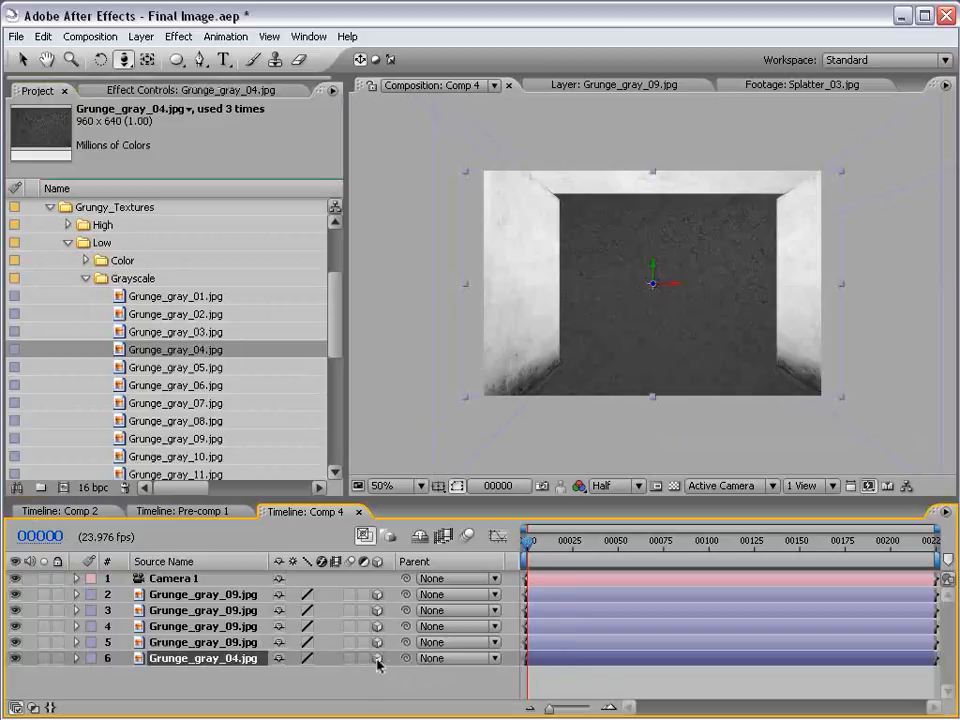
pyautogui.press('w')
pyautogui.moveTo(664, 285); pyautogui.dragTo(660, 375)
pyautogui.press('v')
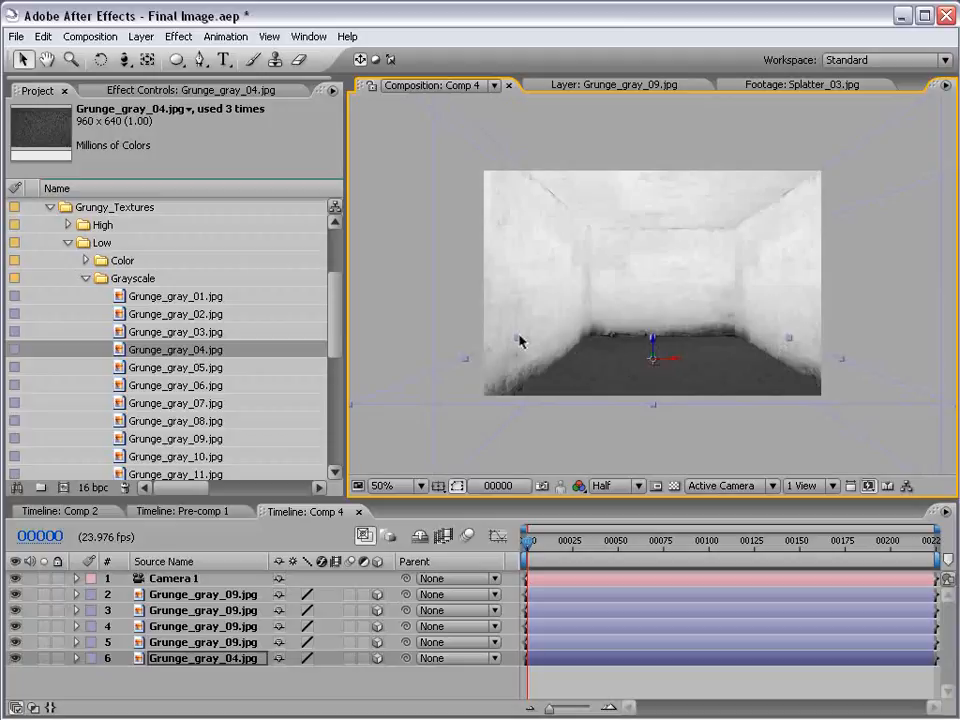
# Enlarge the floor layer slightly and lower it so it meets the bottom of the walls
pyautogui.moveTo(517, 340)
pyautogui.mouseDown()
pyautogui.moveTo(505, 331)
pyautogui.moveTo(512, 336)
pyautogui.mouseUp()
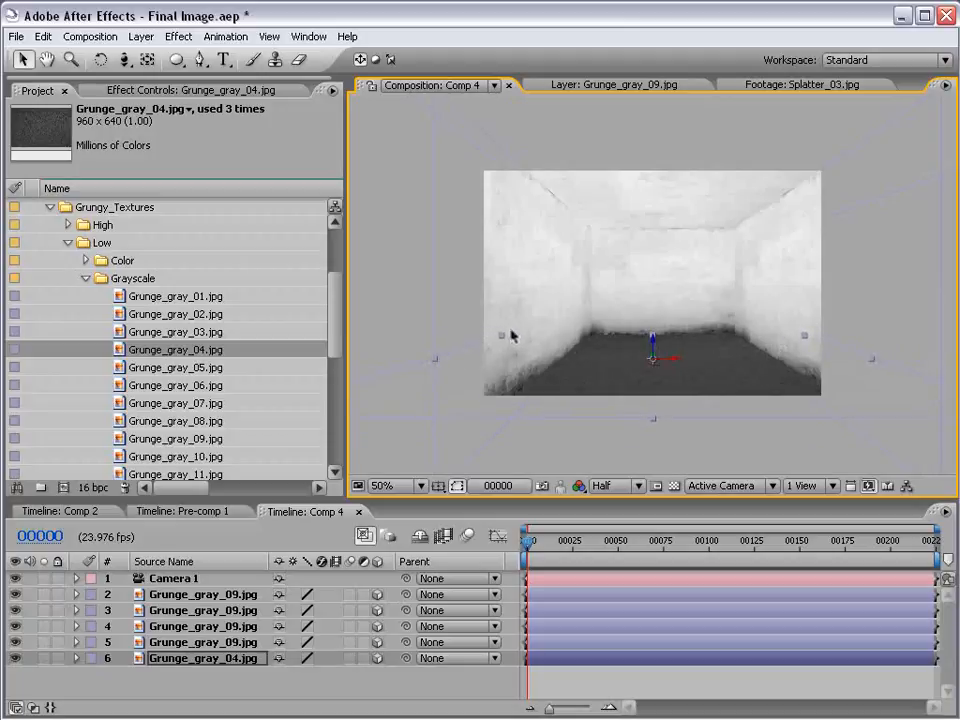
pyautogui.moveTo(653, 341); pyautogui.dragTo(652, 350)
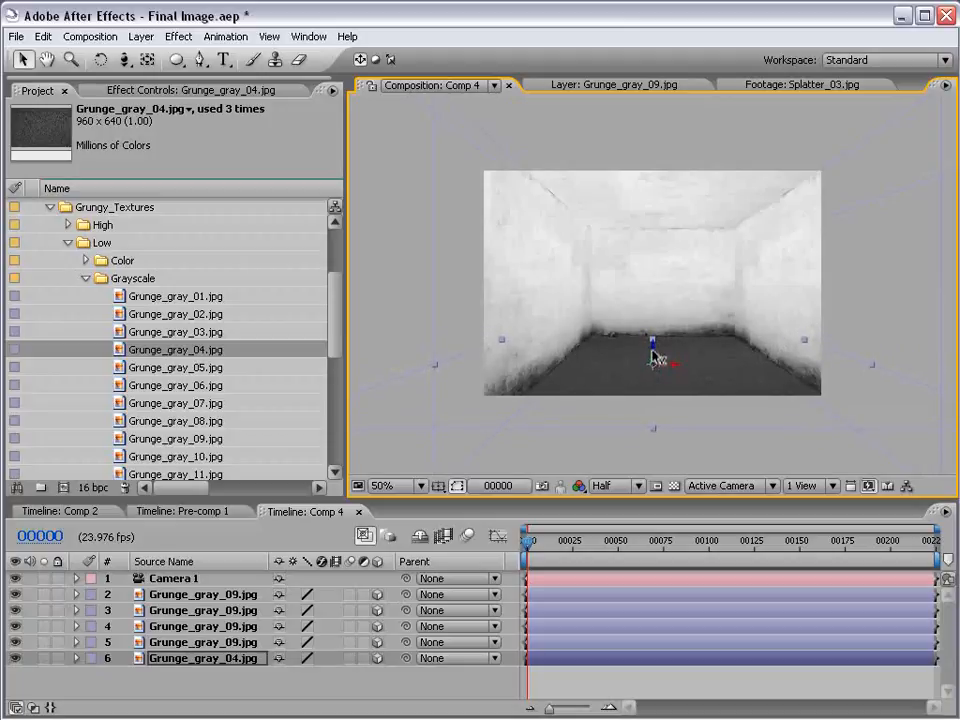
pyautogui.click(634, 630)
# Try a camera move to check the room and save the project
pyautogui.press('c')
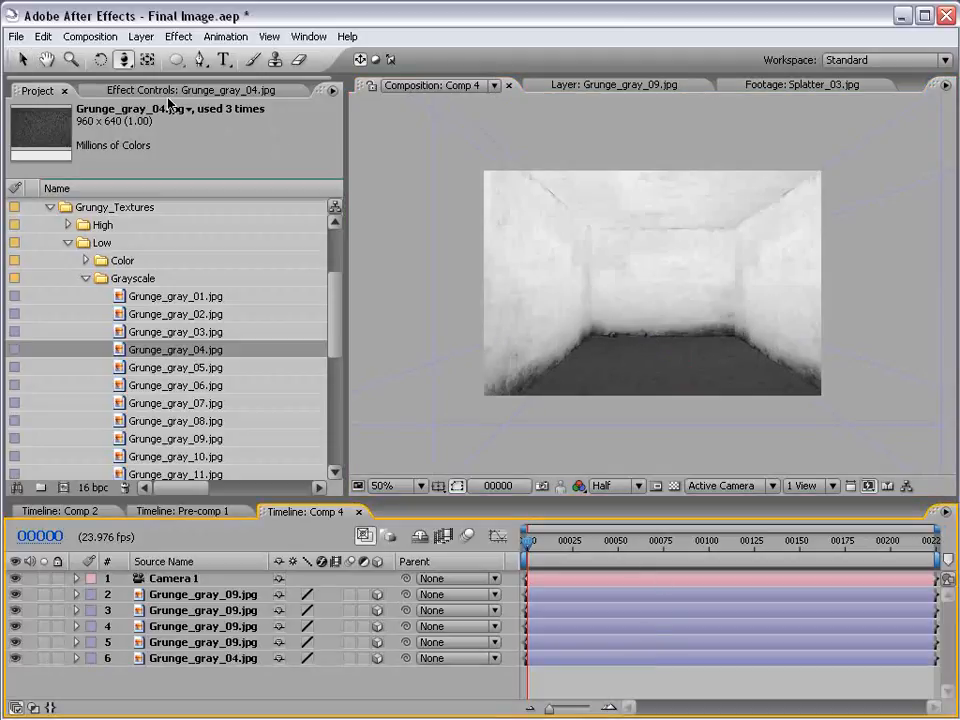
pyautogui.moveTo(718, 253)
pyautogui.mouseDown()
pyautogui.moveTo(696, 276)
pyautogui.moveTo(731, 291)
pyautogui.moveTo(721, 274)
pyautogui.mouseUp()
pyautogui.hotkey('ctrl', 's')
pyautogui.press('v')
# Start a new Point light and change its color to orange
pyautogui.click(589, 681)
pyautogui.click(138, 37)
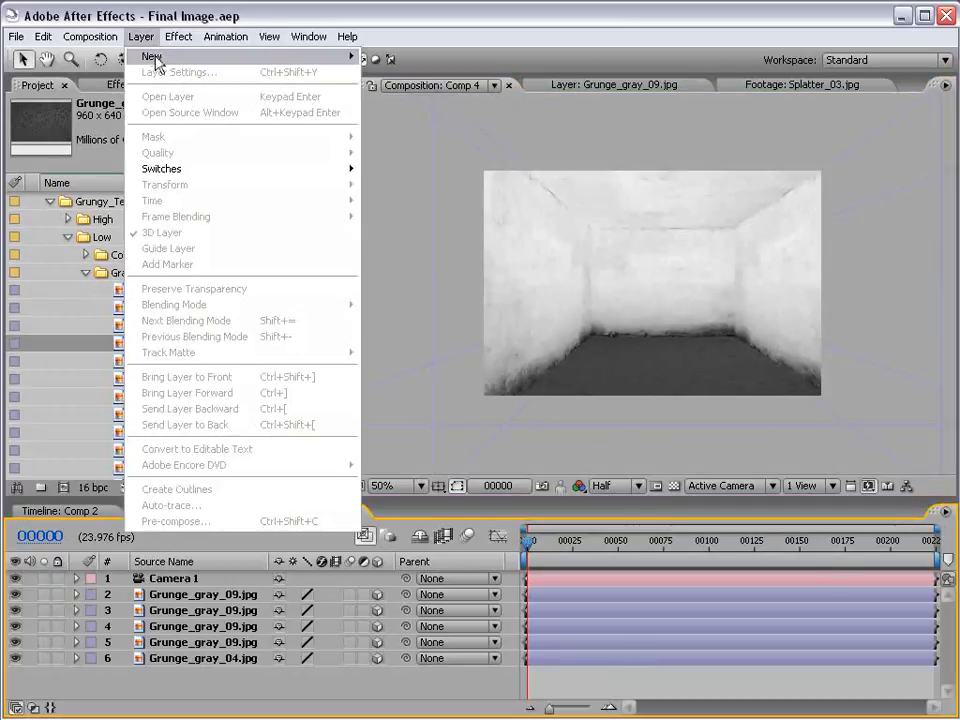
pyautogui.moveTo(150, 58)
pyautogui.click(396, 88)
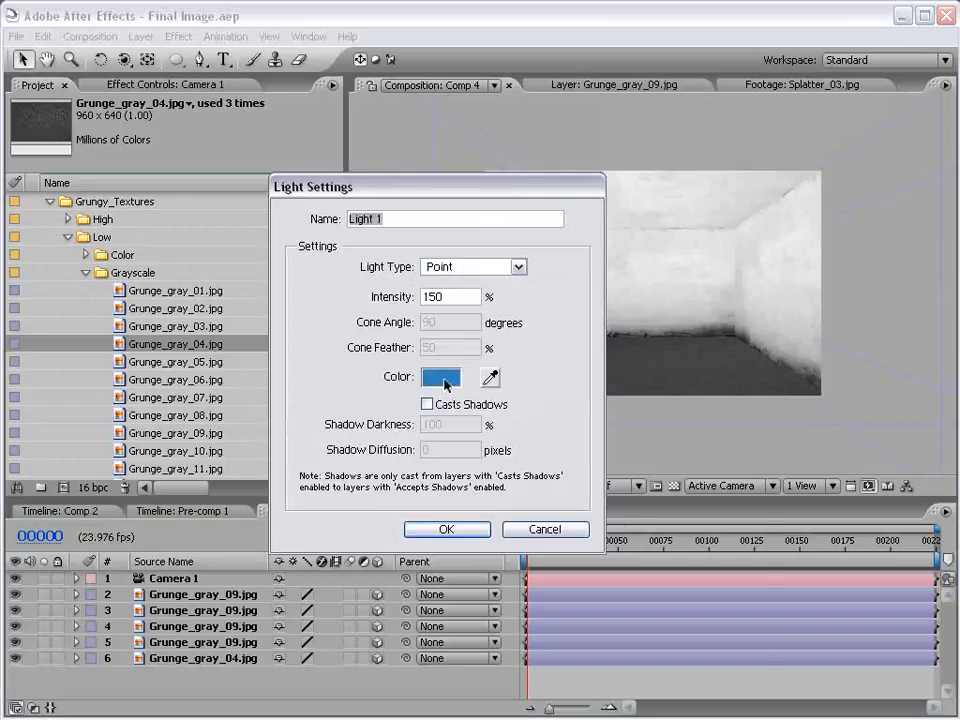
pyautogui.click(429, 378)
pyautogui.write('31')
pyautogui.click(455, 435)
pyautogui.click(463, 444)
pyautogui.click(700, 382)
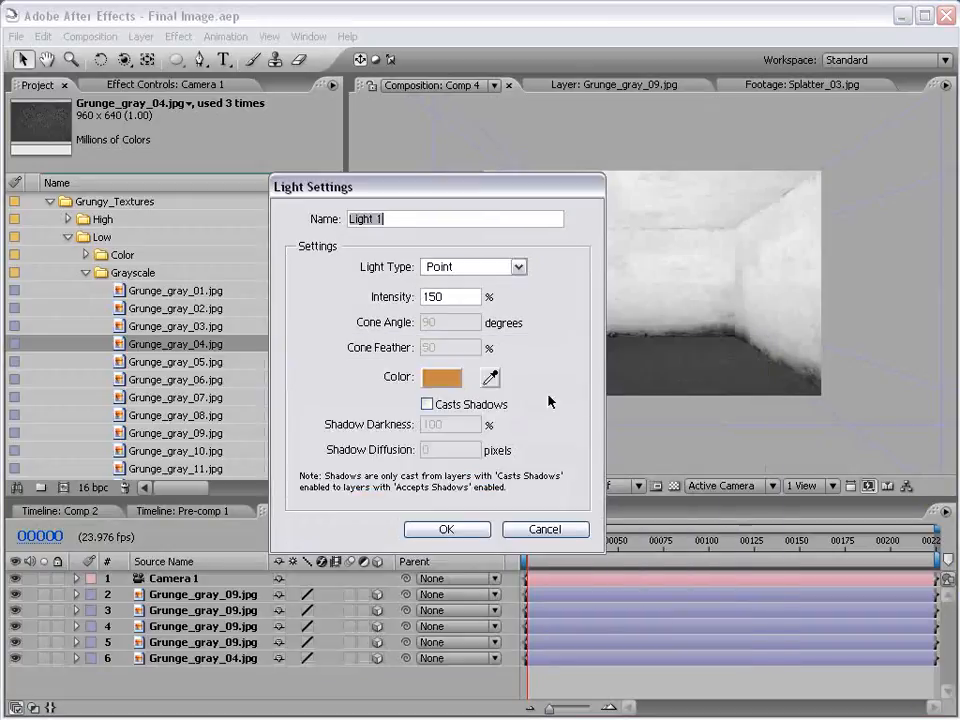
# Create the light with 100% intensity and raise its Intensity to 192%
pyautogui.moveTo(454, 298); pyautogui.dragTo(272, 298)
pyautogui.write('100')
pyautogui.press('Return')
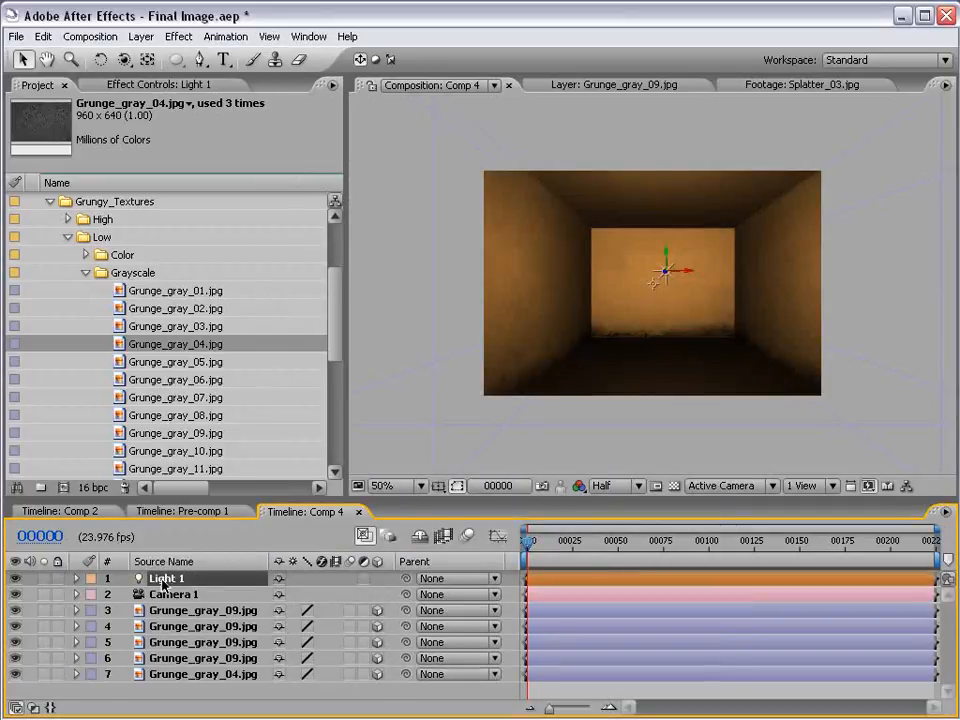
pyautogui.press('t')
pyautogui.moveTo(270, 597); pyautogui.dragTo(376, 583)
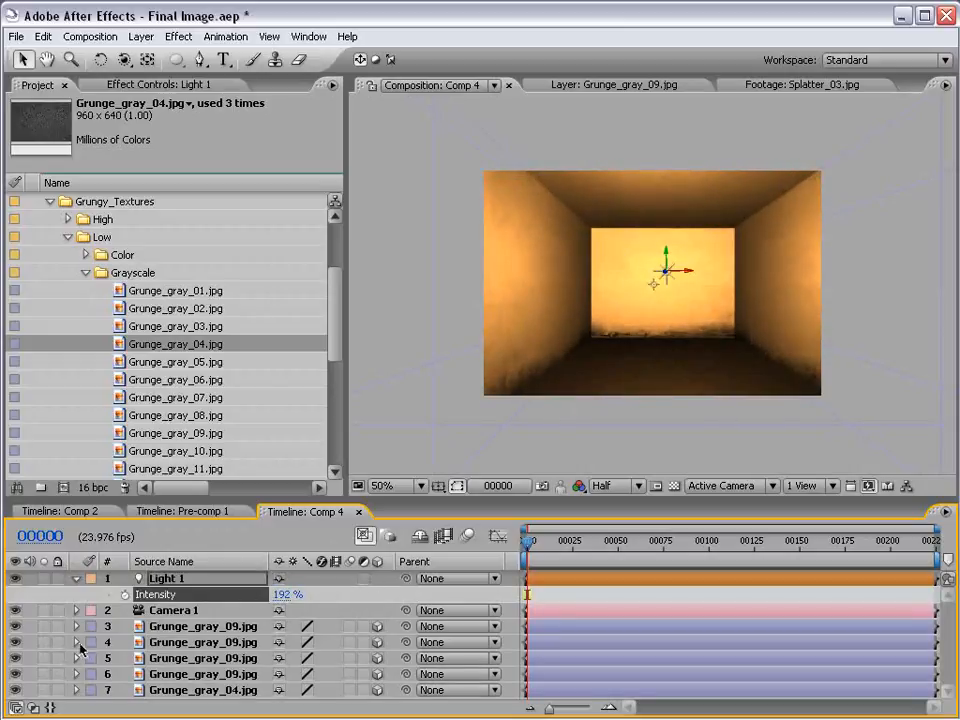
# Apply the Exposure effect to the back wall layer and darken it with an Exposure of -3.70
pyautogui.click(672, 298)
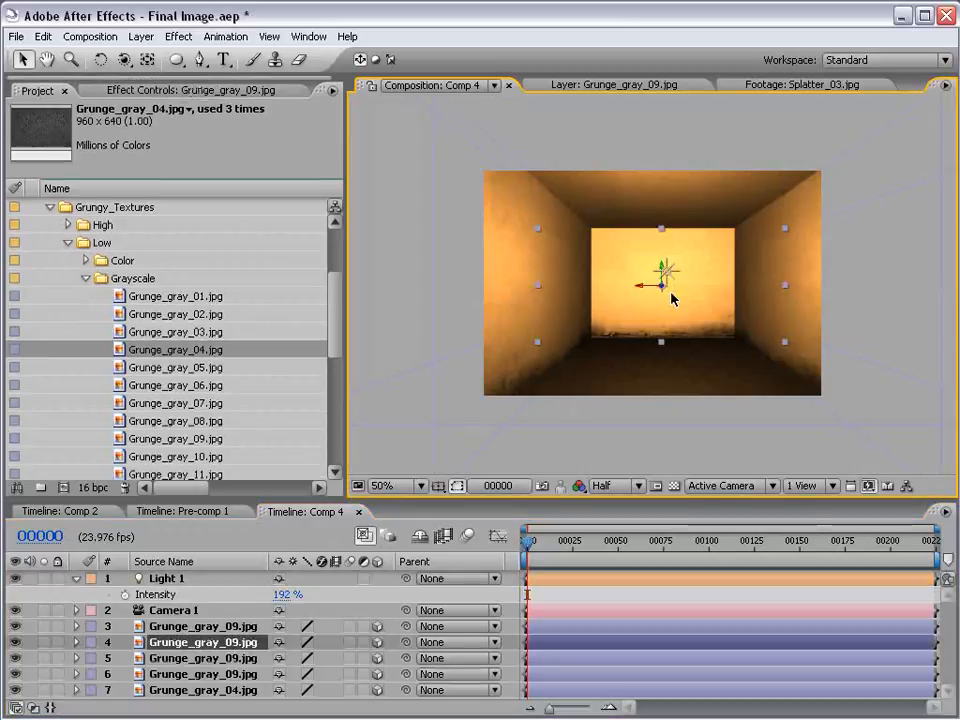
pyautogui.click(179, 36)
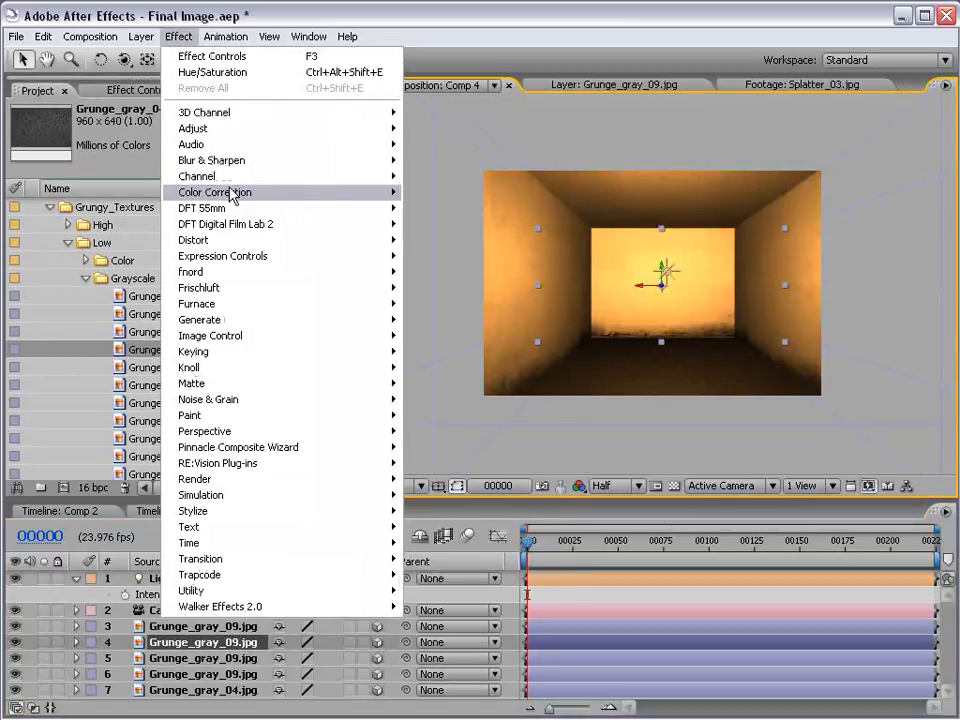
pyautogui.moveTo(232, 196)
pyautogui.click(440, 431)
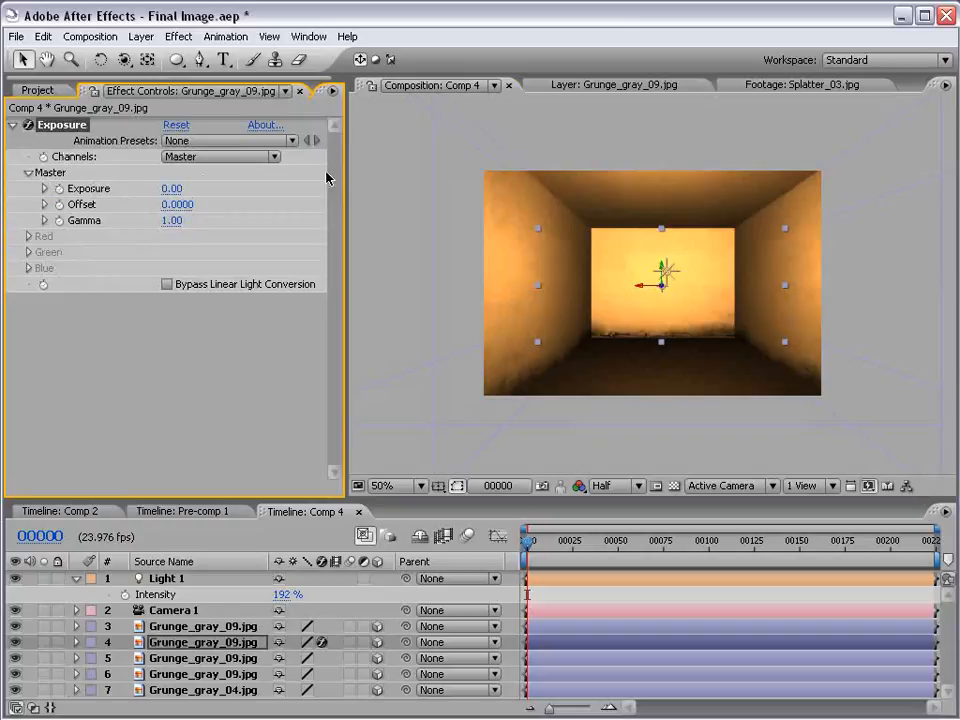
pyautogui.moveTo(172, 188); pyautogui.dragTo(139, 188)
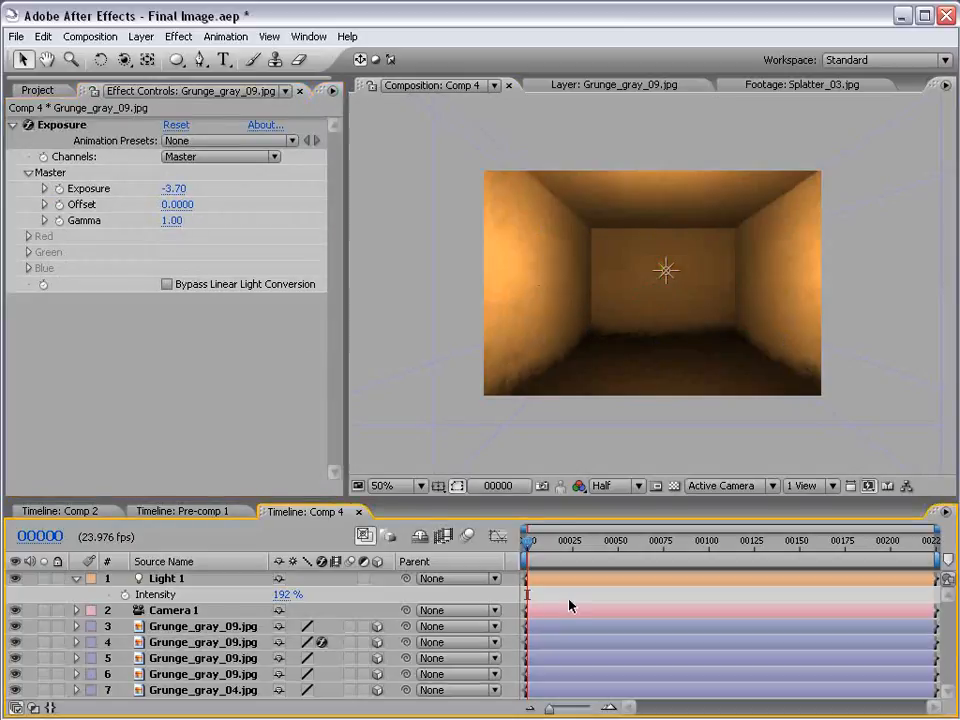
pyautogui.click(568, 598)
# Apply Curves to the Grunge_gray_04.jpg floor layer and shape an S-curve with raised highlights and lowered shadows
pyautogui.moveTo(206, 498); pyautogui.dragTo(206, 485)
pyautogui.click(152, 679)
pyautogui.click(180, 37)
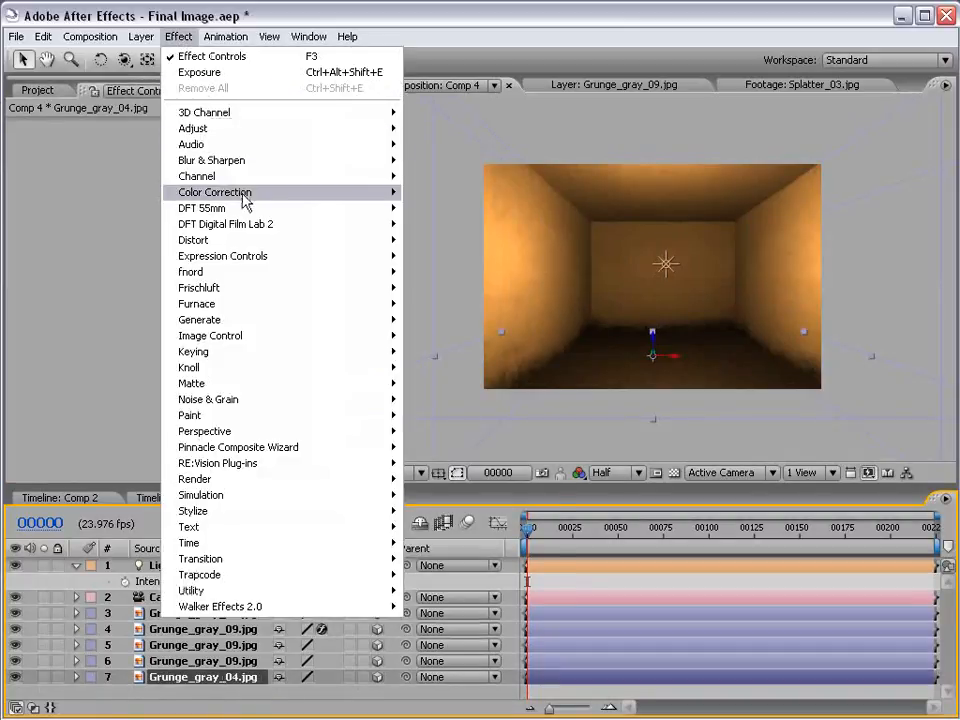
pyautogui.moveTo(248, 191)
pyautogui.click(440, 397)
pyautogui.moveTo(130, 259); pyautogui.dragTo(147, 233)
pyautogui.moveTo(105, 285); pyautogui.dragTo(95, 311)
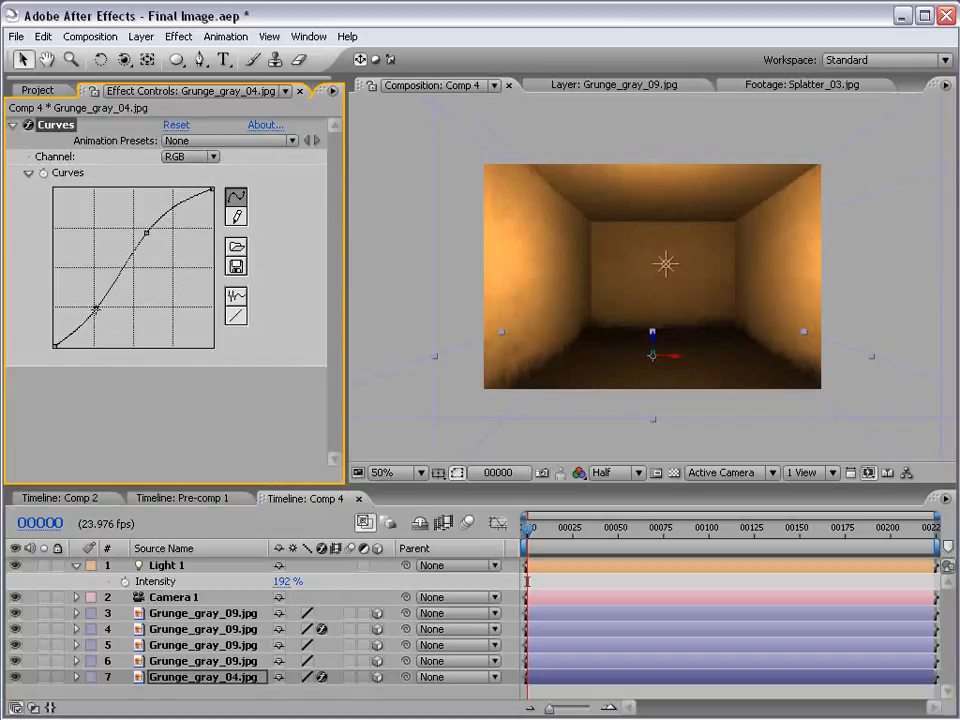
pyautogui.moveTo(96, 310); pyautogui.dragTo(84, 325)
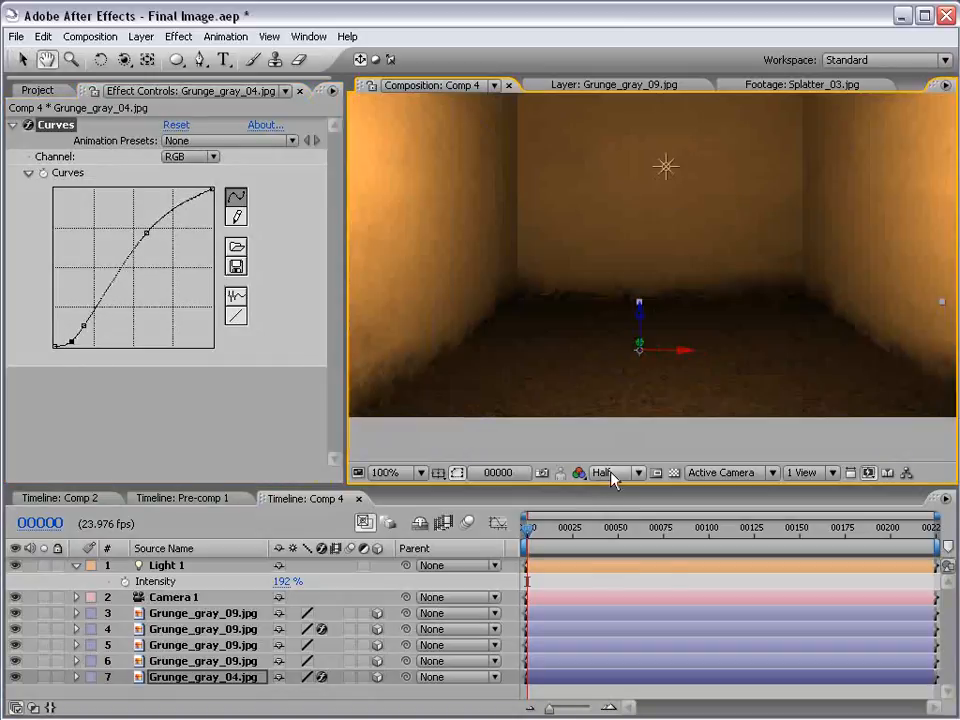
# Set the composition preview resolution to Full and inspect the floor texture up close
pyautogui.click(612, 478)
pyautogui.click(614, 497)
pyautogui.scroll(-2, 669, 288)
pyautogui.press('.')
pyautogui.press(',')
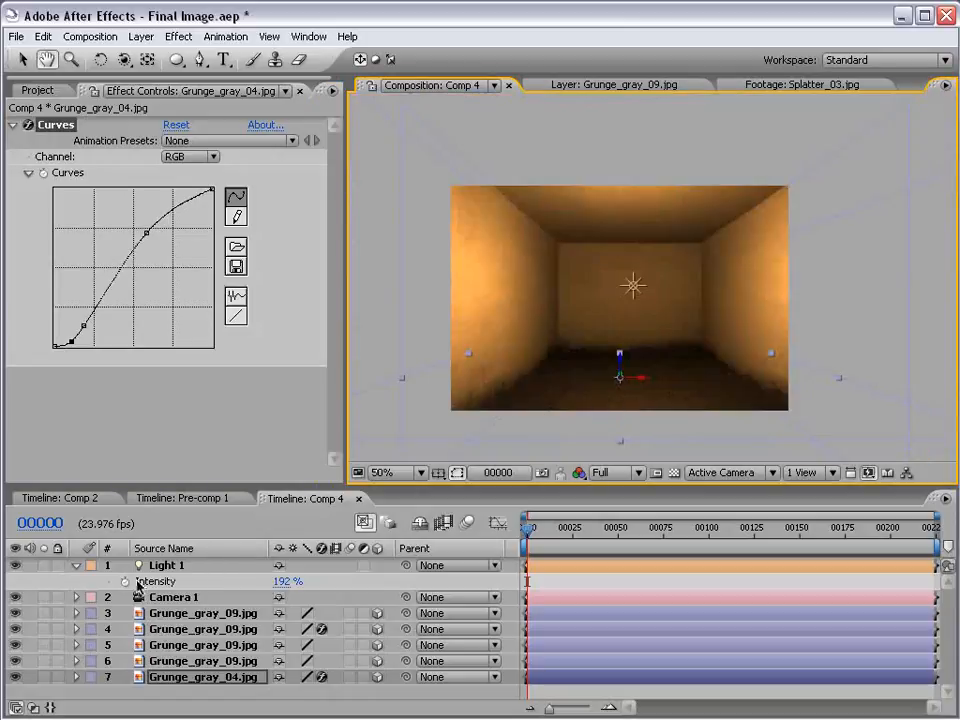
# Adjust the color of Light 1 to a brighter, more saturated orange in its Light Options
pyautogui.click(77, 566)
pyautogui.click(77, 566)
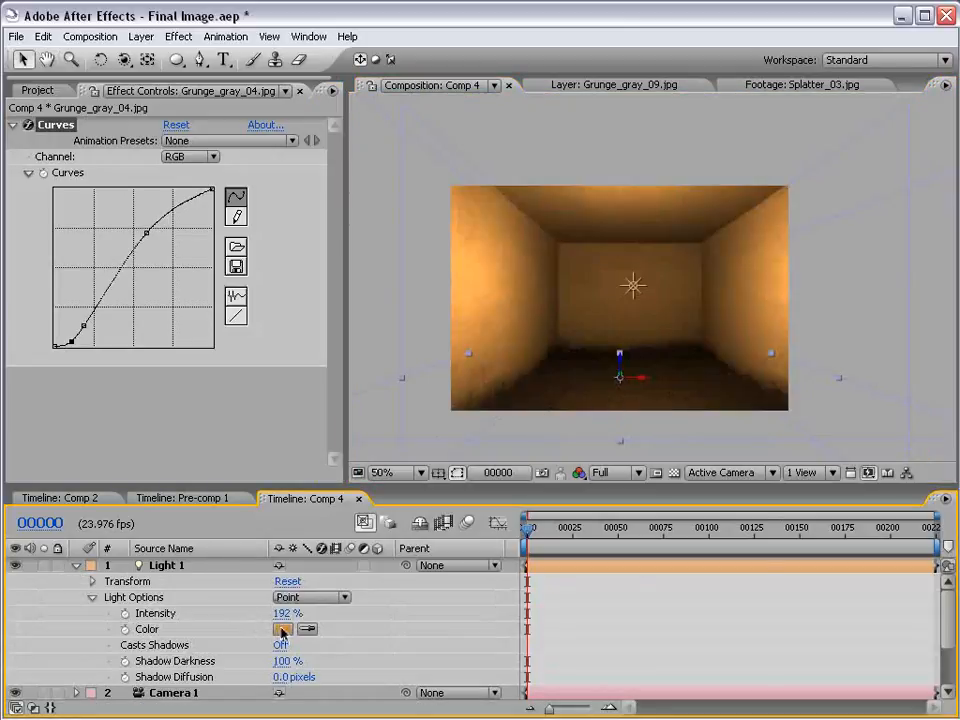
pyautogui.click(282, 630)
pyautogui.moveTo(463, 424); pyautogui.dragTo(491, 435)
pyautogui.click(695, 381)
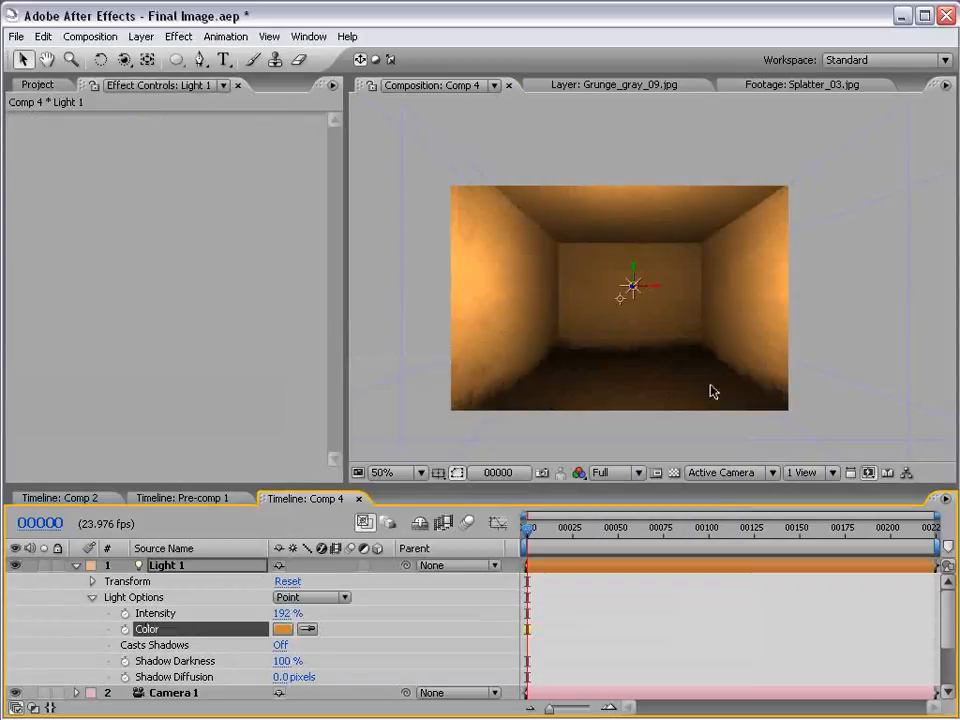
pyautogui.click(282, 629)
pyautogui.click(476, 420)
pyautogui.click(728, 380)
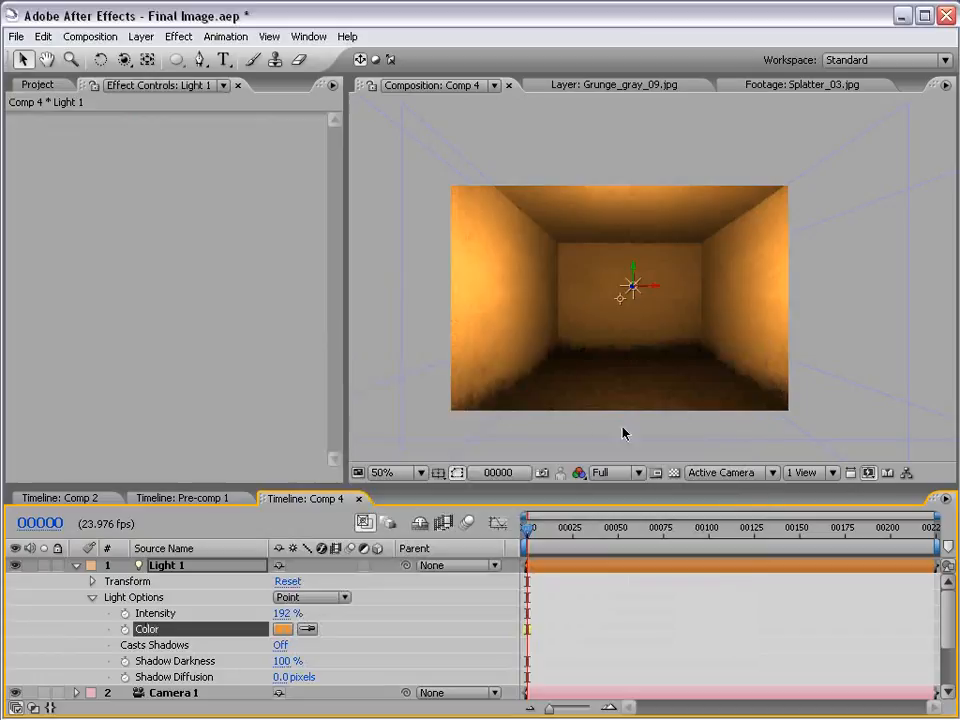
pyautogui.click(684, 585)
pyautogui.scroll(1, 623, 331)
pyautogui.scroll(-1, 623, 333)
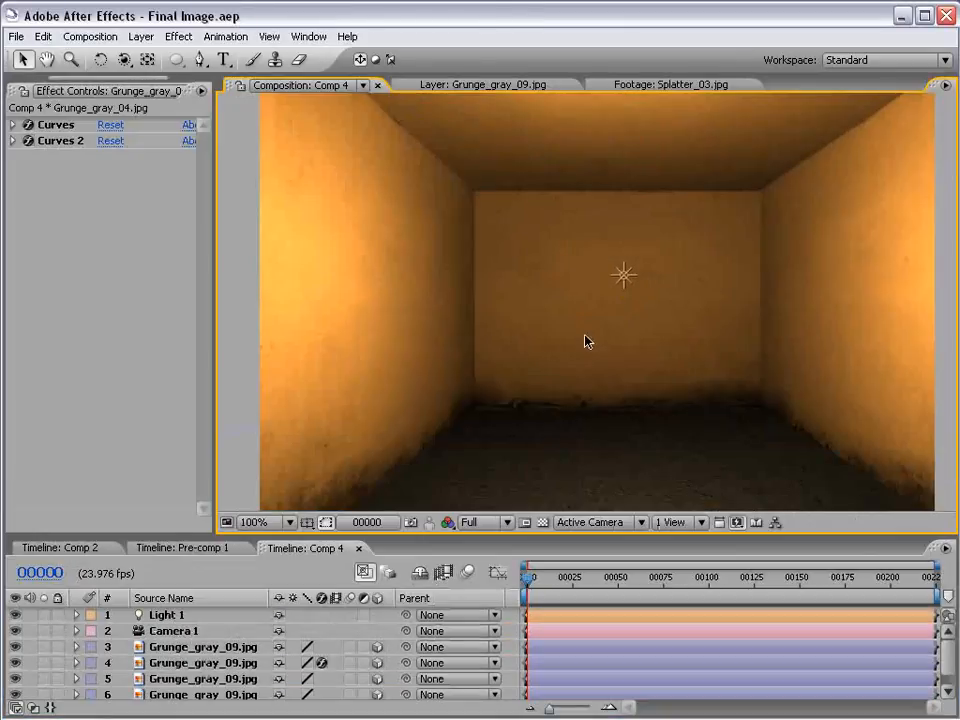
# Add a new 720 x 480 pixel white solid above the other layers in Comp 4
pyautogui.click(141, 36)
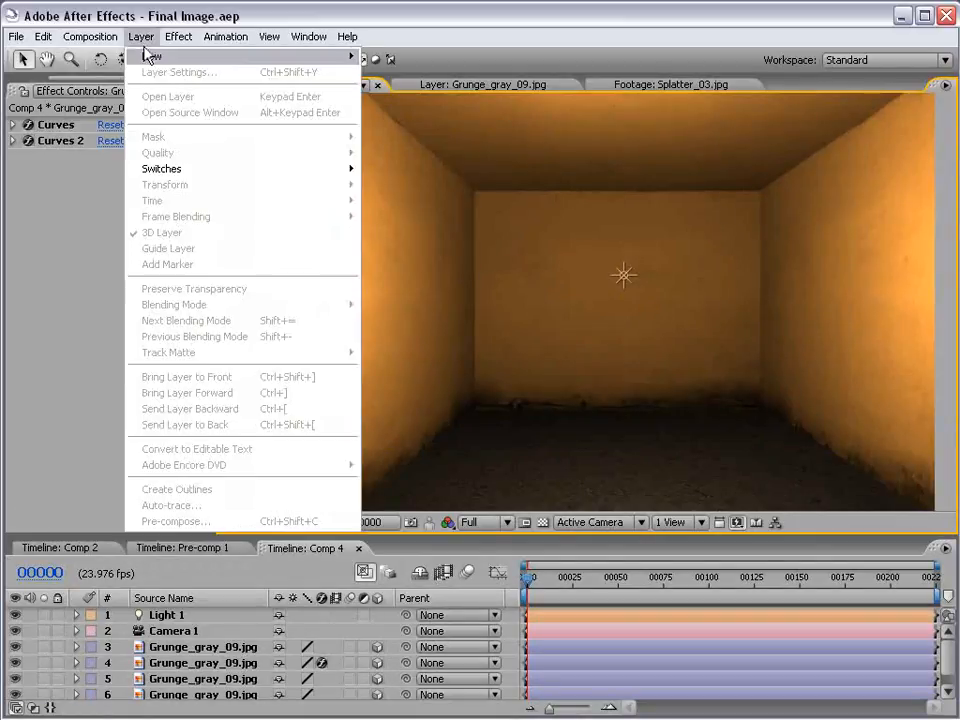
pyautogui.moveTo(200, 56)
pyautogui.click(505, 72)
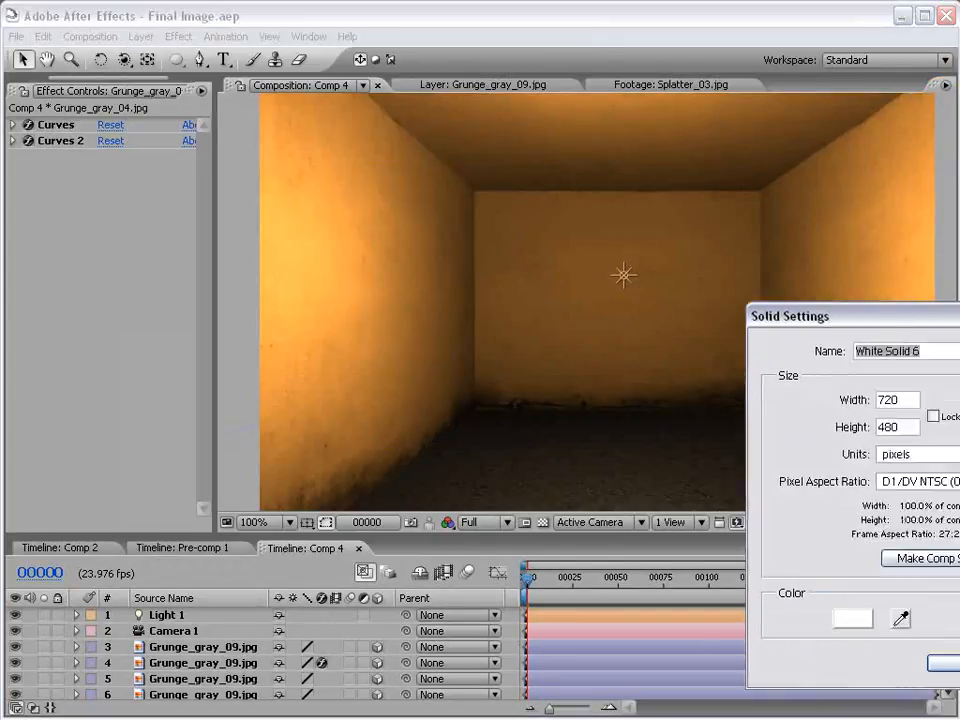
pyautogui.press('Return')
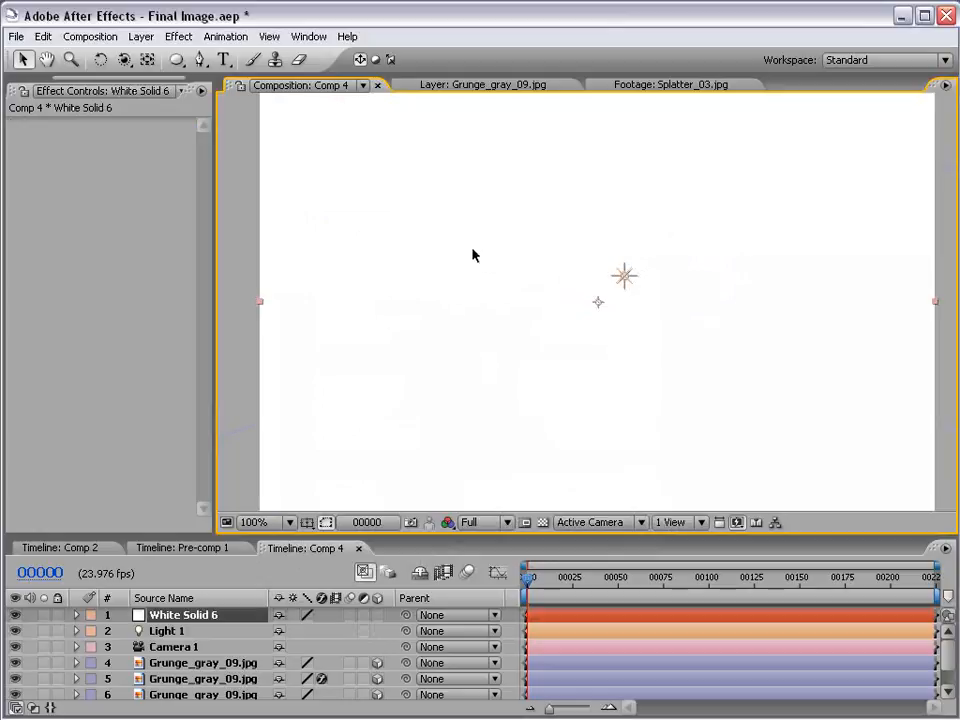
# Apply CC Particle World to the white solid and preview the particles up to frame 27
pyautogui.click(182, 38)
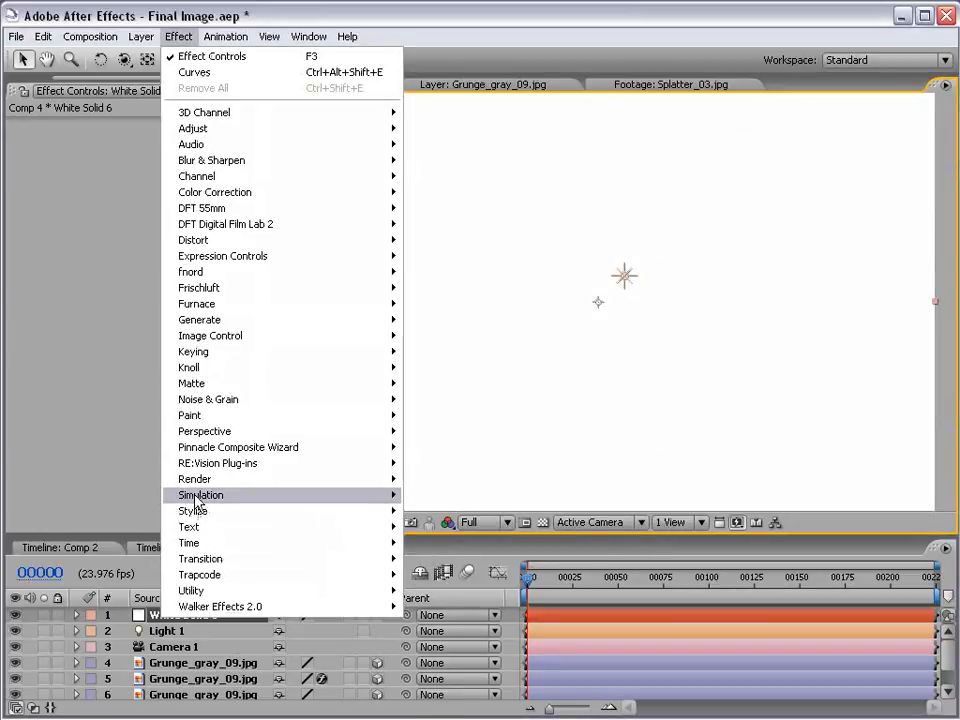
pyautogui.moveTo(200, 497)
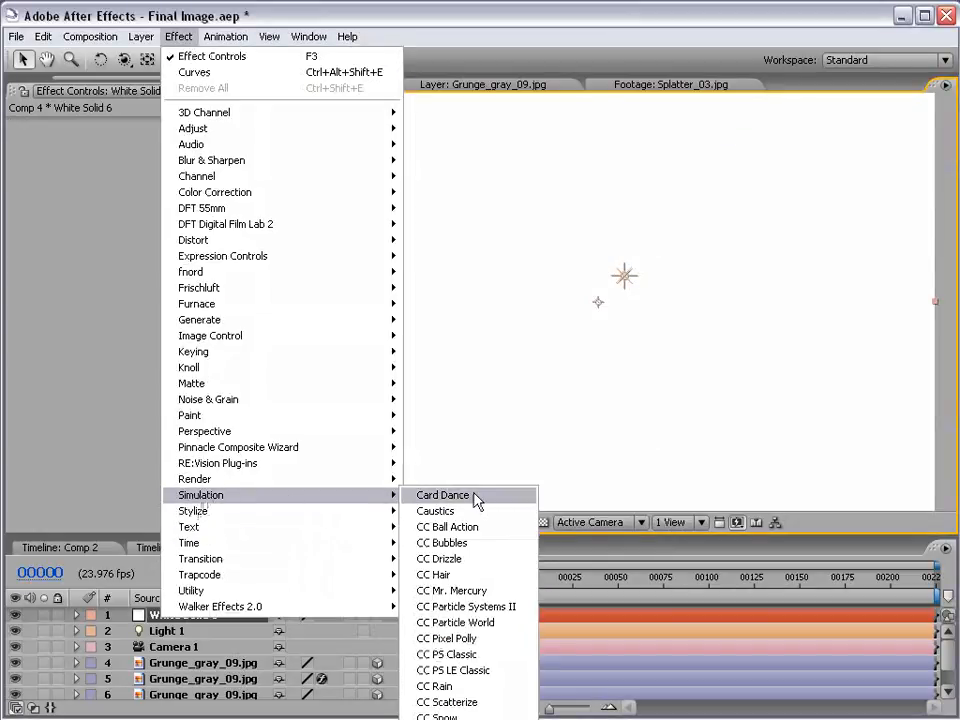
pyautogui.click(478, 623)
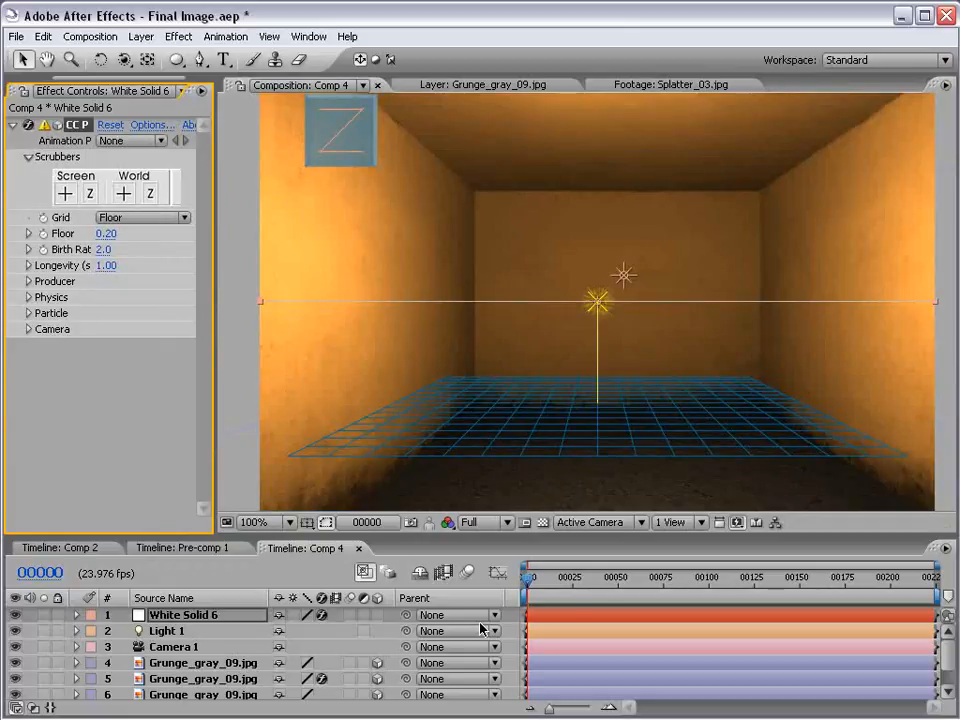
pyautogui.moveTo(531, 578); pyautogui.dragTo(576, 581)
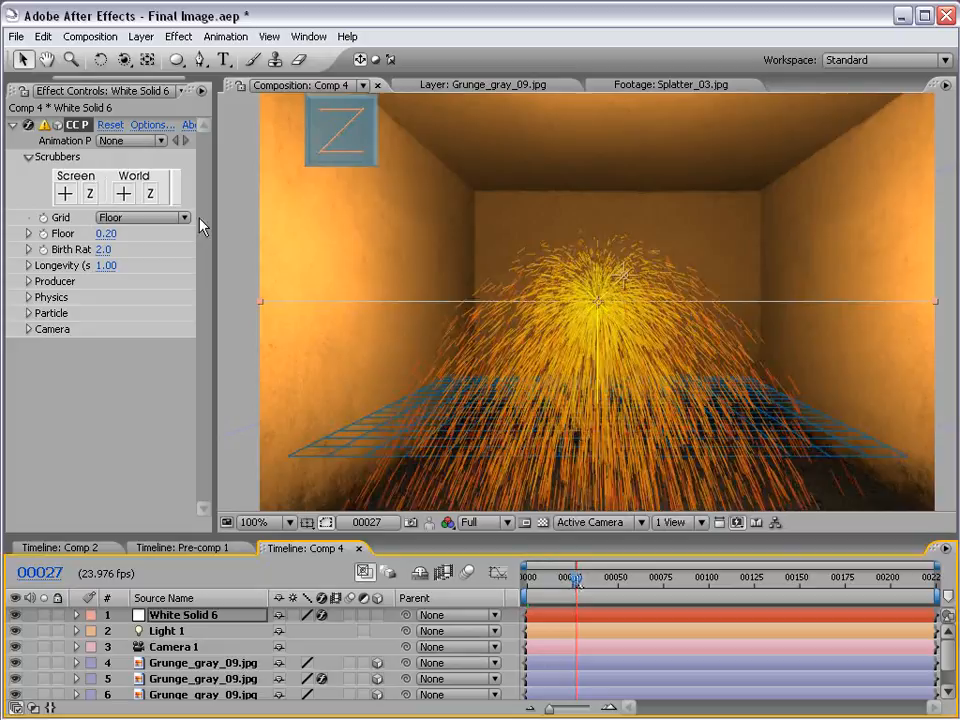
# Widen the effect settings area, turn the CC Particle World grid Off, and preview the particles at frame 44
pyautogui.moveTo(214, 213); pyautogui.dragTo(294, 213)
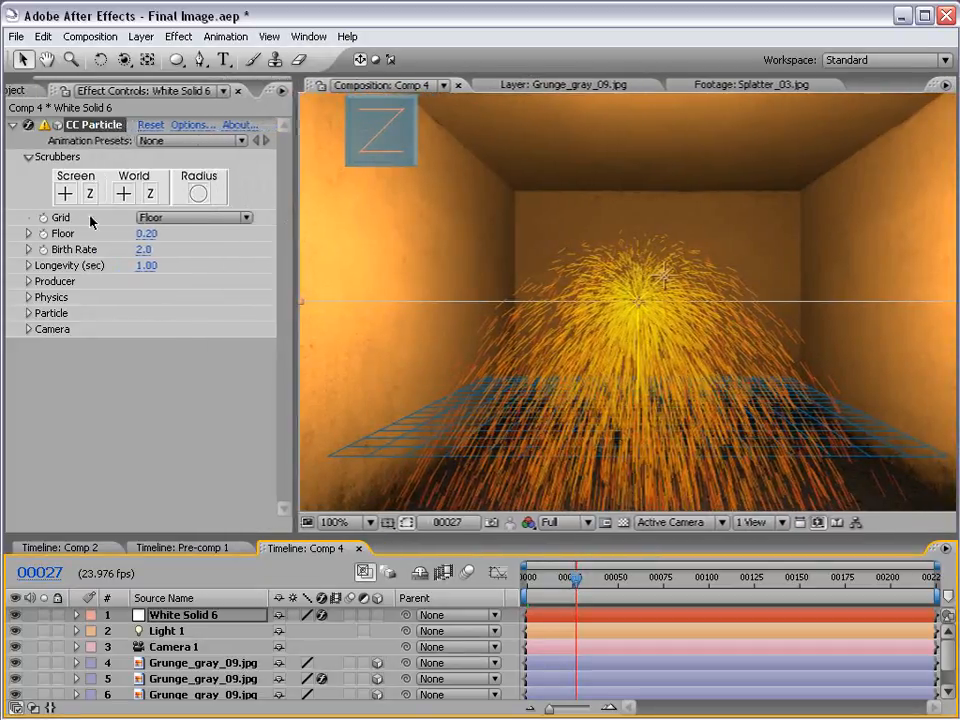
pyautogui.click(150, 217)
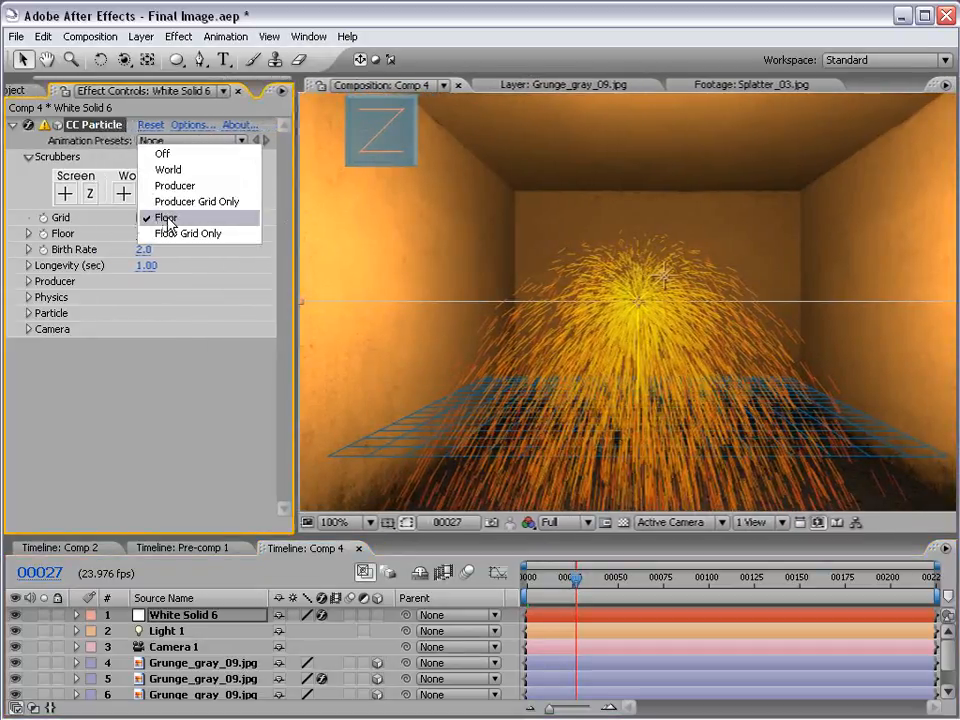
pyautogui.click(168, 155)
pyautogui.moveTo(575, 592); pyautogui.dragTo(605, 592)
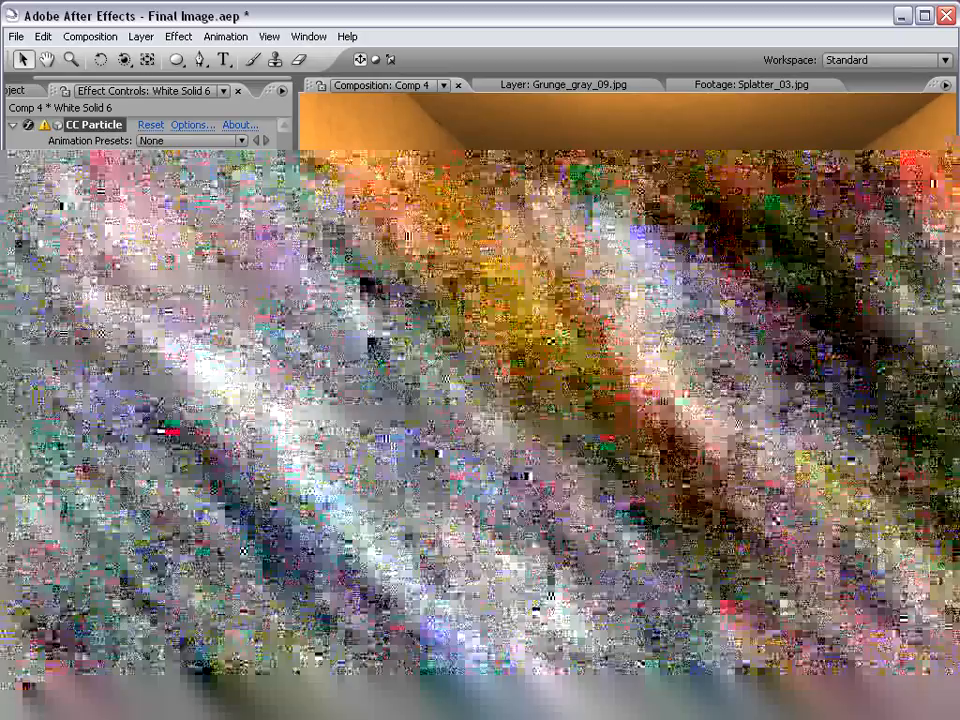
# Expand the Producer and Physics settings of CC Particle World, and set the producer's Radius X, Y and Z to 0
pyautogui.click(28, 281)
pyautogui.click(28, 393)
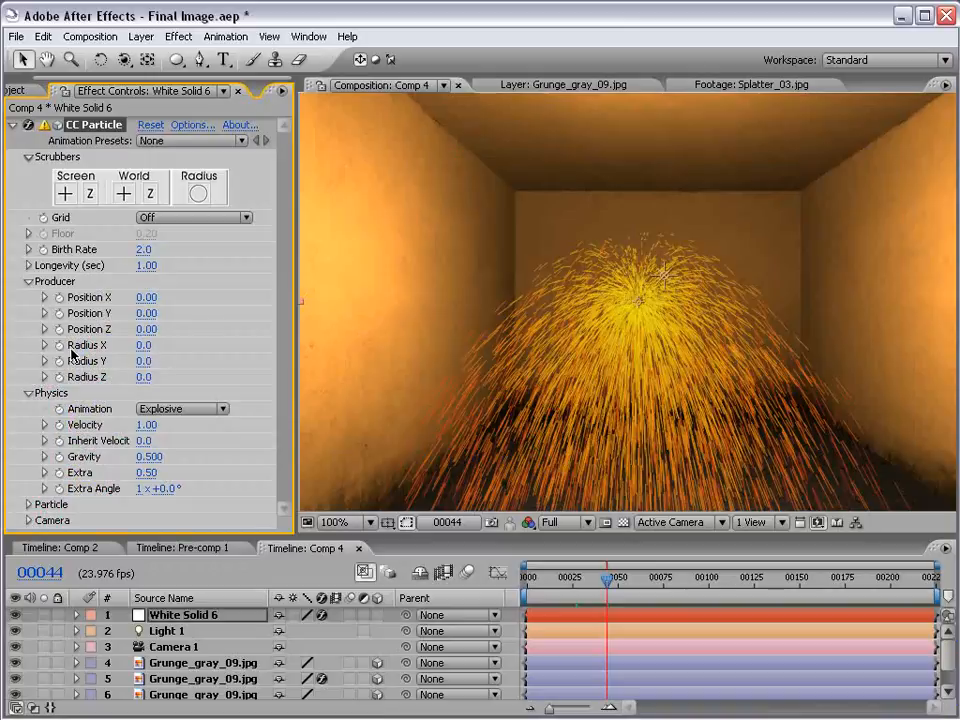
pyautogui.click(143, 345)
pyautogui.write('0')
pyautogui.press('Return')
pyautogui.click(143, 361)
pyautogui.write('0')
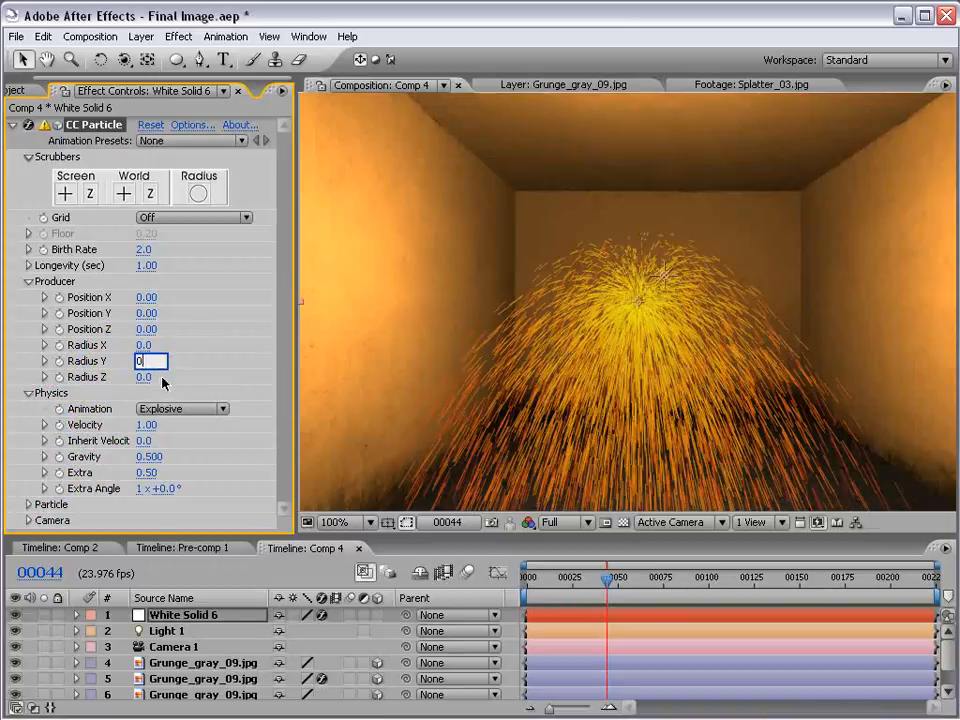
pyautogui.press('Return')
pyautogui.click(143, 377)
pyautogui.write('0')
pyautogui.press('Return')
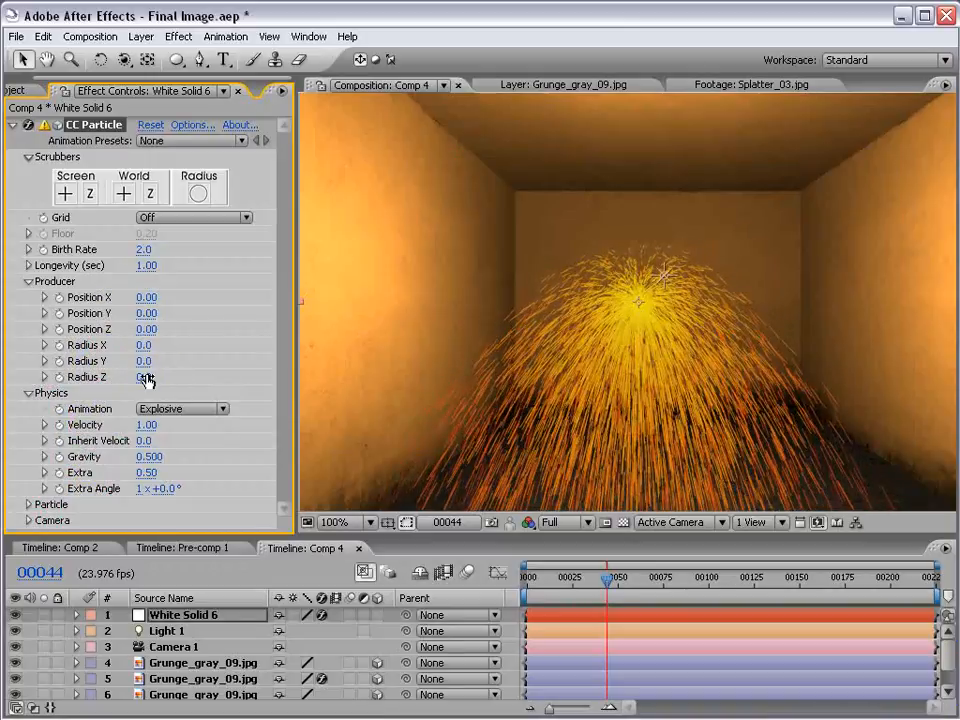
# Set the particle Velocity and Gravity to 0 in the Physics settings, leaving Inherit Velocity at 0
pyautogui.click(145, 425)
pyautogui.write('0')
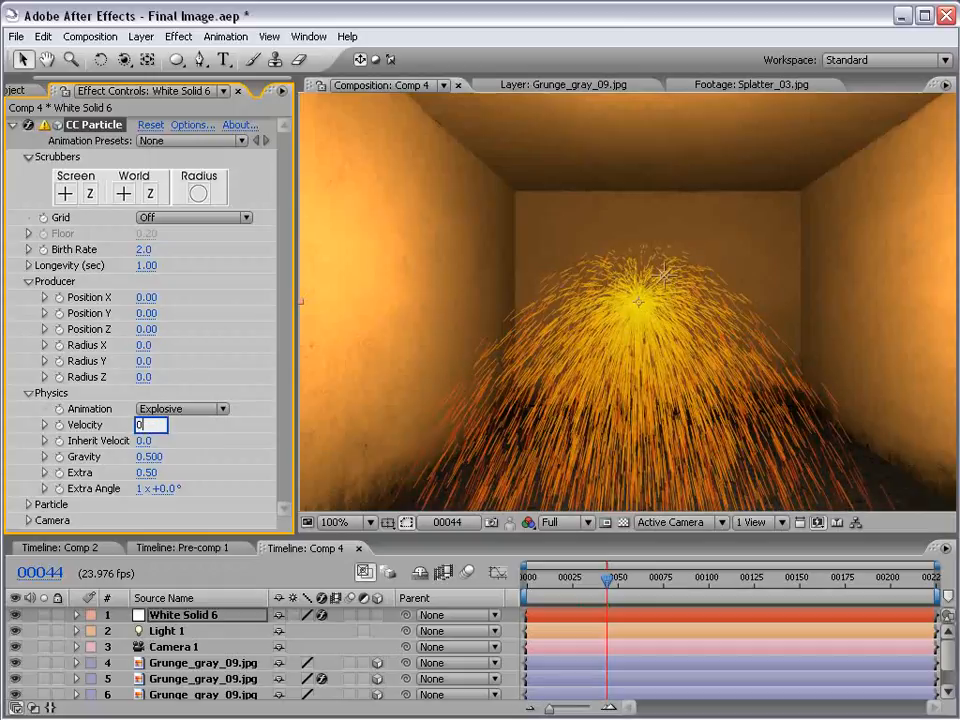
pyautogui.press('Return')
pyautogui.click(143, 441)
pyautogui.press('Return')
pyautogui.click(148, 456)
pyautogui.write('0')
pyautogui.press('Return')
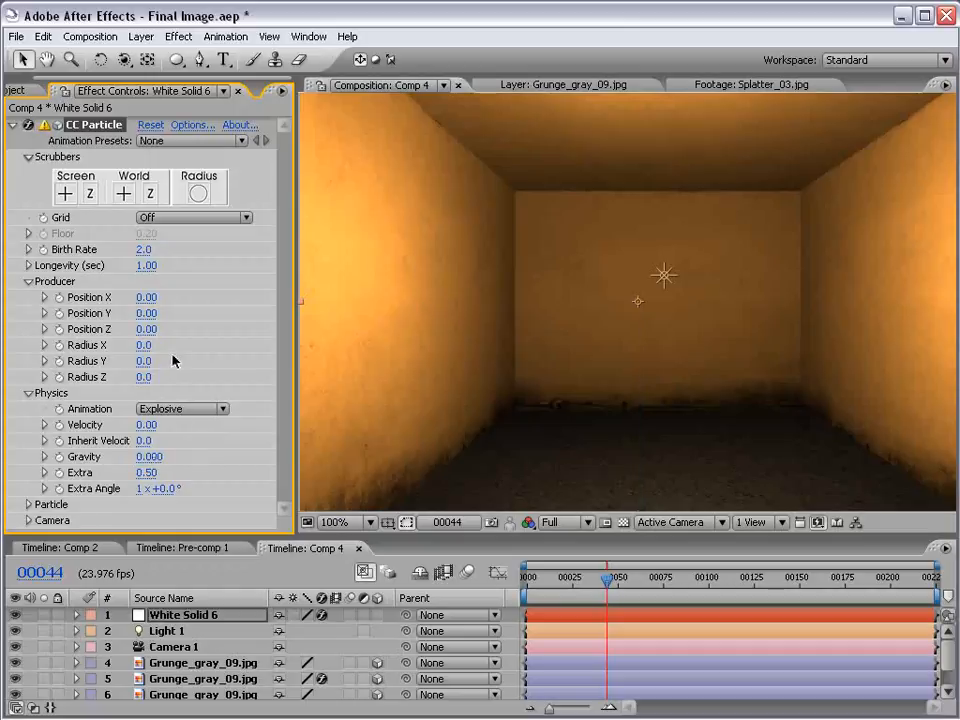
# Set the Physics Extra value to 0 and examine the particles up close at frame 89
pyautogui.click(147, 472)
pyautogui.write('0')
pyautogui.press('Return')
pyautogui.moveTo(628, 597); pyautogui.dragTo(688, 591)
pyautogui.press('.')
pyautogui.press('.')
pyautogui.press('.')
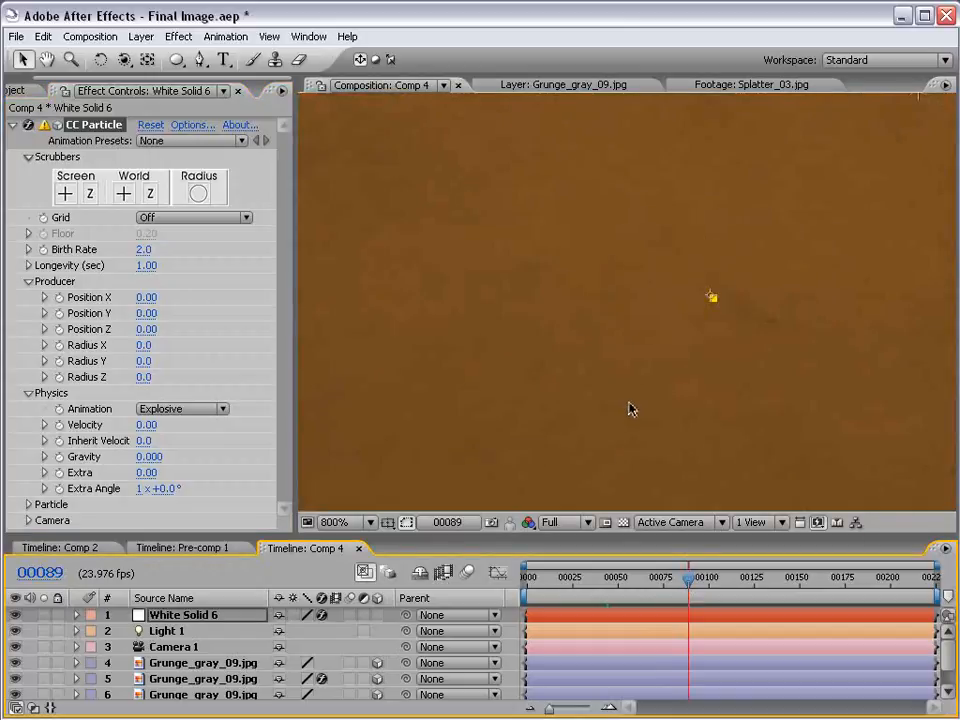
pyautogui.press(',')
pyautogui.press(',')
pyautogui.press(',')
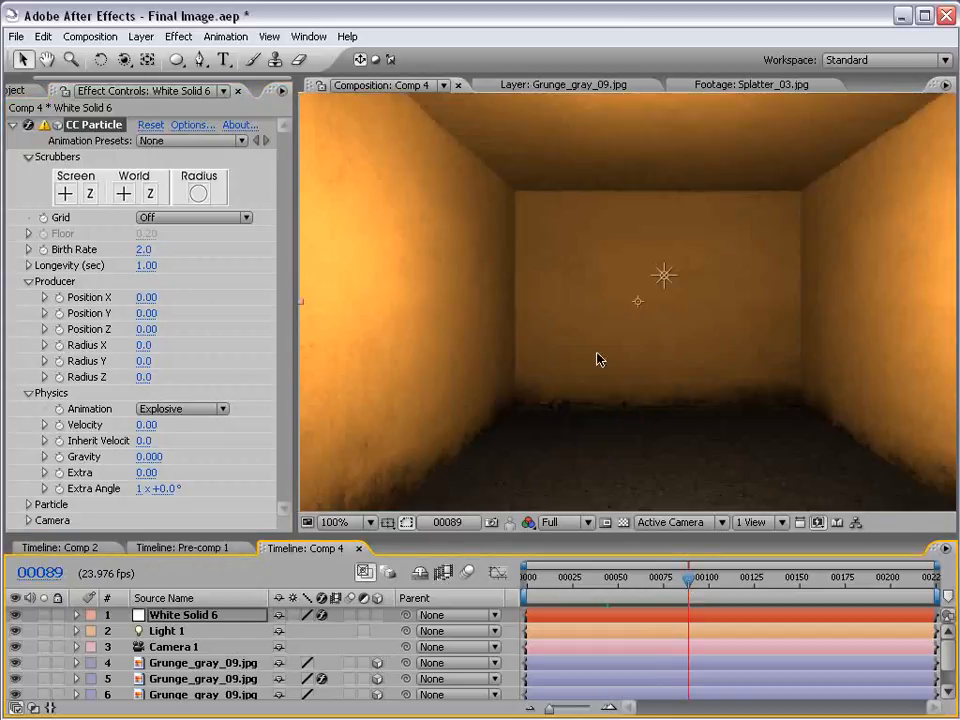
# Add a new null object to the composition, try moving it in the view, and undo the move
pyautogui.click(145, 36)
pyautogui.moveTo(236, 58)
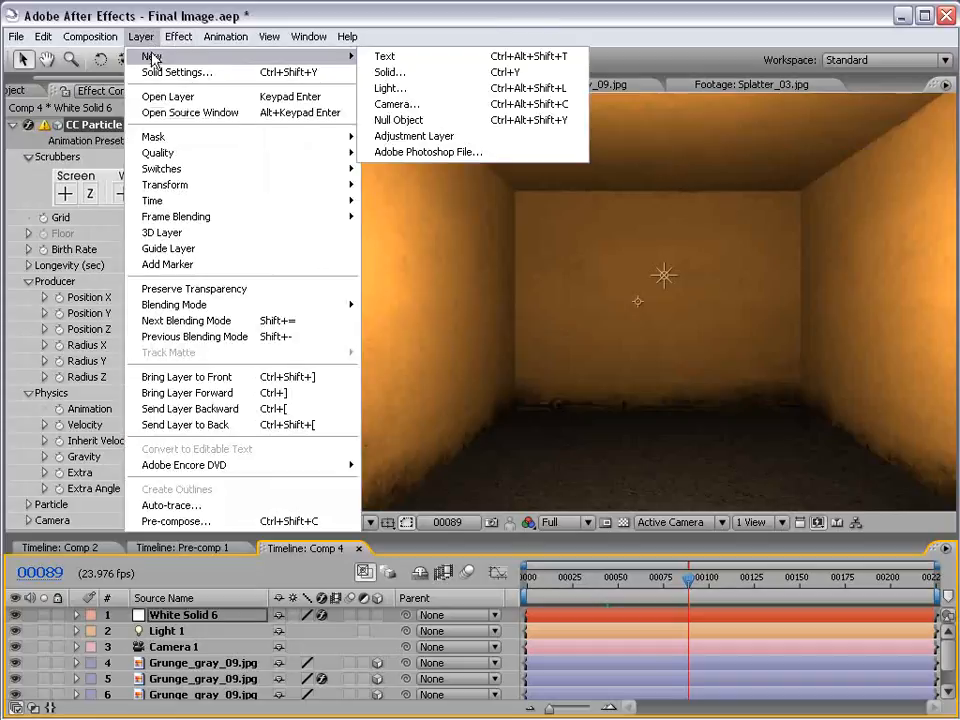
pyautogui.click(400, 121)
pyautogui.moveTo(677, 347); pyautogui.dragTo(718, 371)
pyautogui.hotkey('ctrl', 'z')
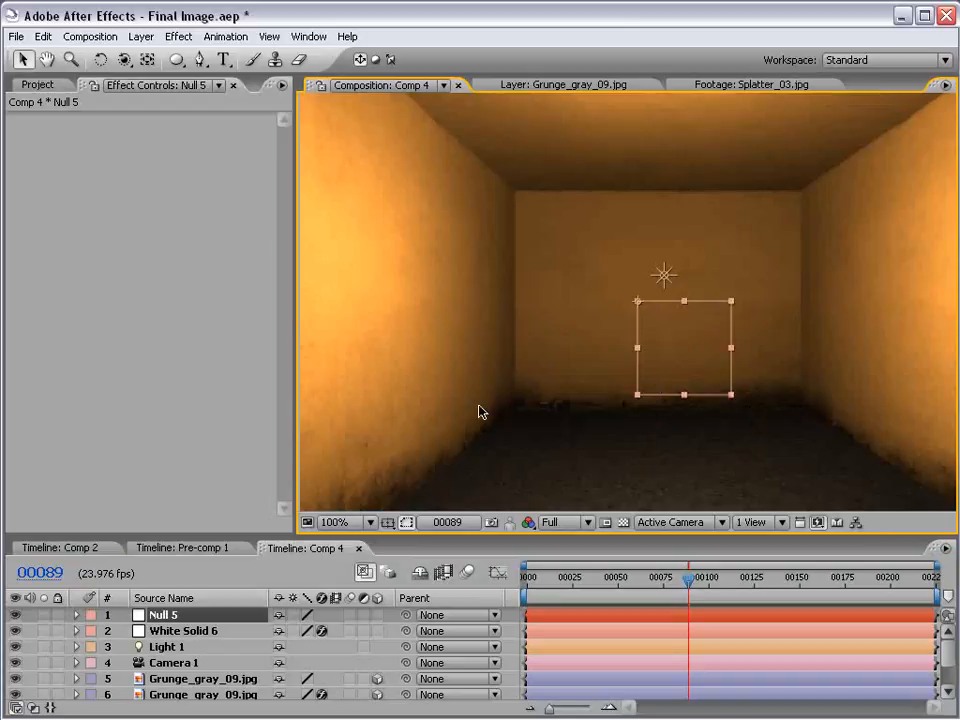
# Animate White Solid 6's producer Position X, Y and Z with keyframes starting at frame 89, and preview the particle streak at frame 95
pyautogui.click(140, 635)
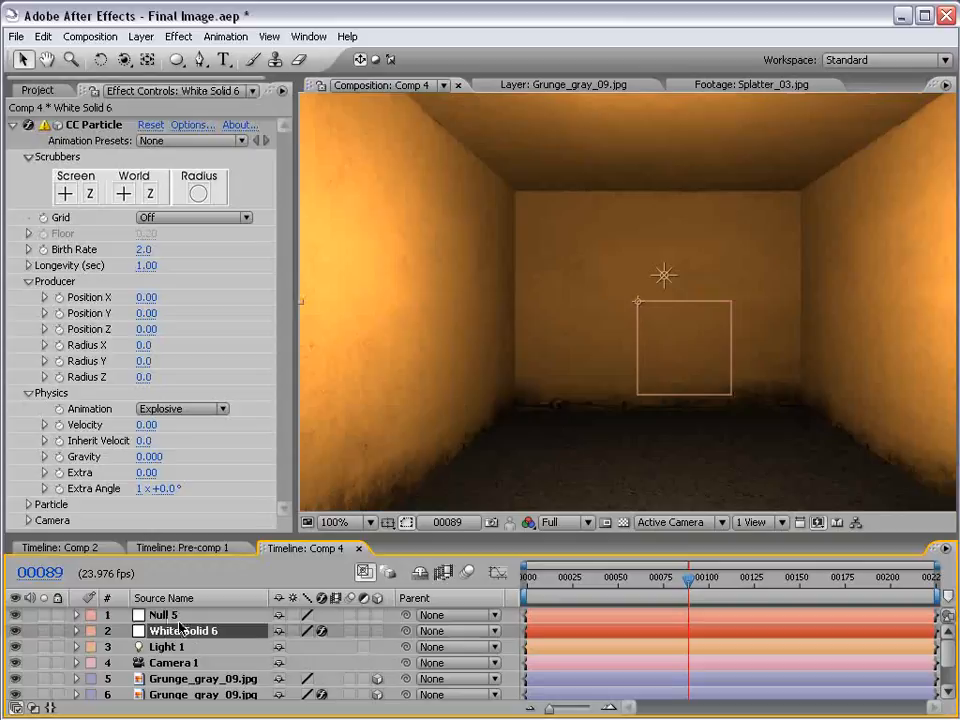
pyautogui.moveTo(293, 178); pyautogui.dragTo(369, 179)
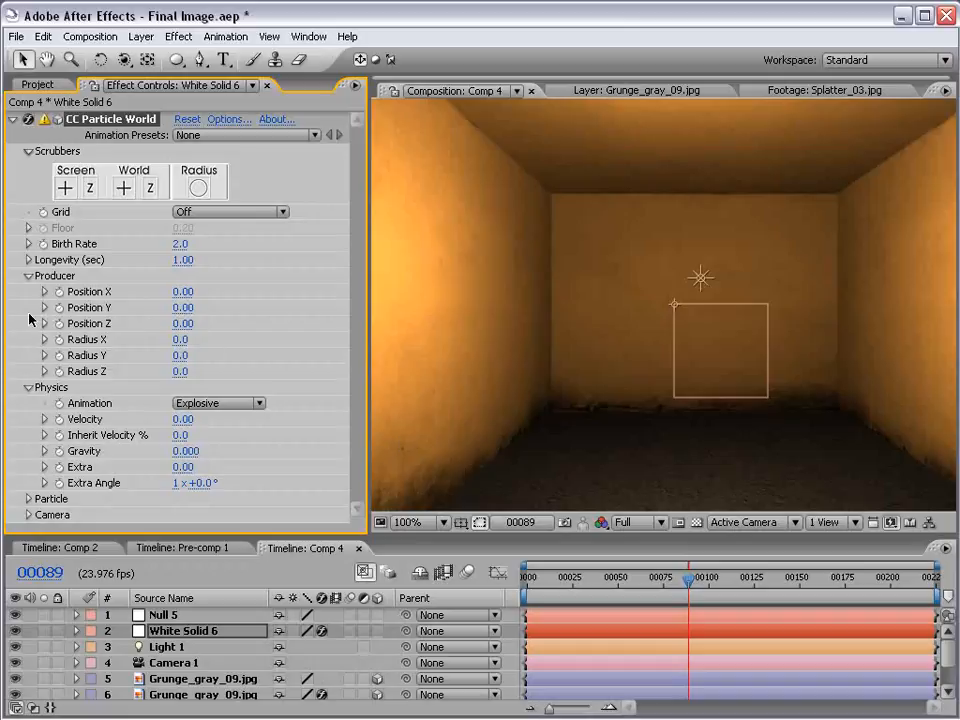
pyautogui.moveTo(58, 290); pyautogui.dragTo(62, 324)
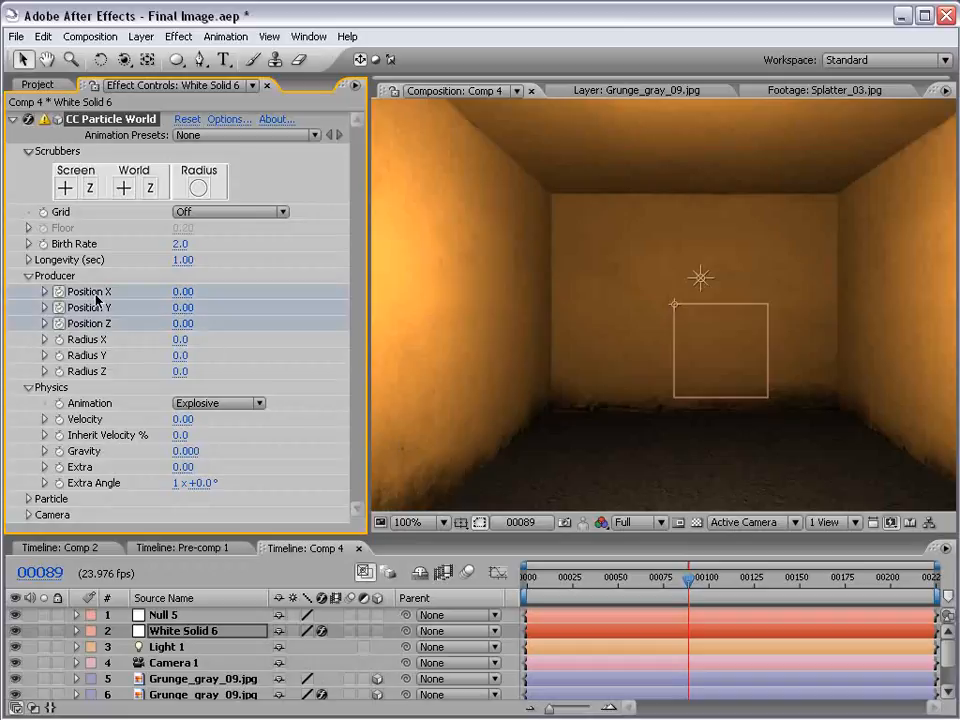
pyautogui.moveTo(657, 582); pyautogui.dragTo(717, 579)
pyautogui.moveTo(182, 307)
pyautogui.mouseDown()
pyautogui.moveTo(212, 307)
pyautogui.moveTo(197, 289)
pyautogui.moveTo(192, 322)
pyautogui.moveTo(246, 322)
pyautogui.moveTo(143, 322)
pyautogui.mouseUp()
pyautogui.moveTo(722, 579); pyautogui.dragTo(697, 585)
pyautogui.press('u')
pyautogui.click(776, 660)
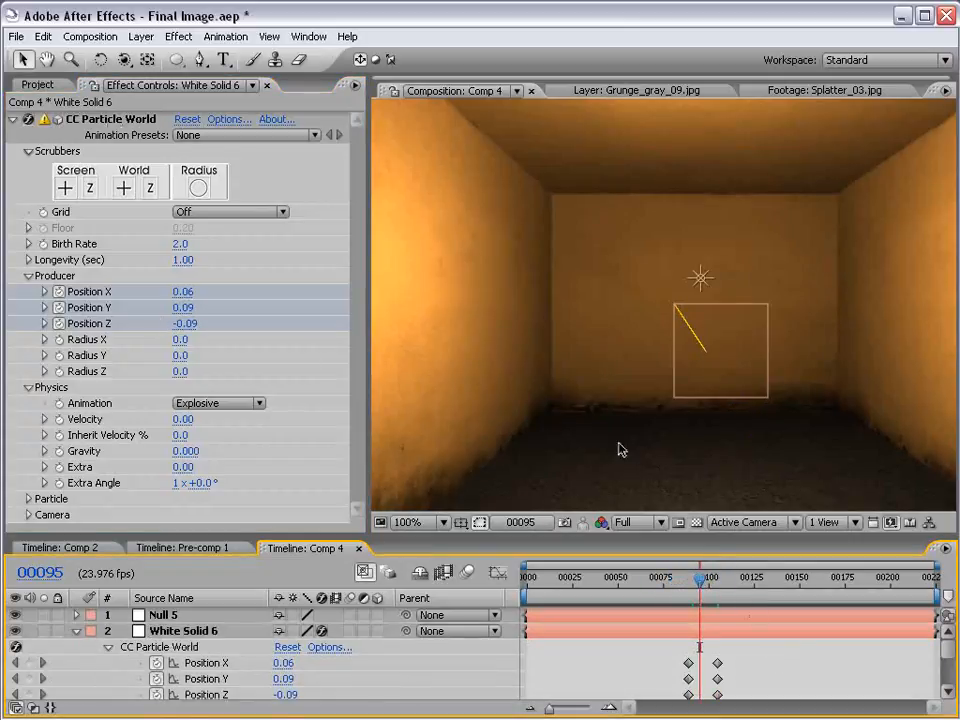
# Set the CC Particle World Particle Type to Lens Convex and preview the streak at frame 98
pyautogui.click(27, 499)
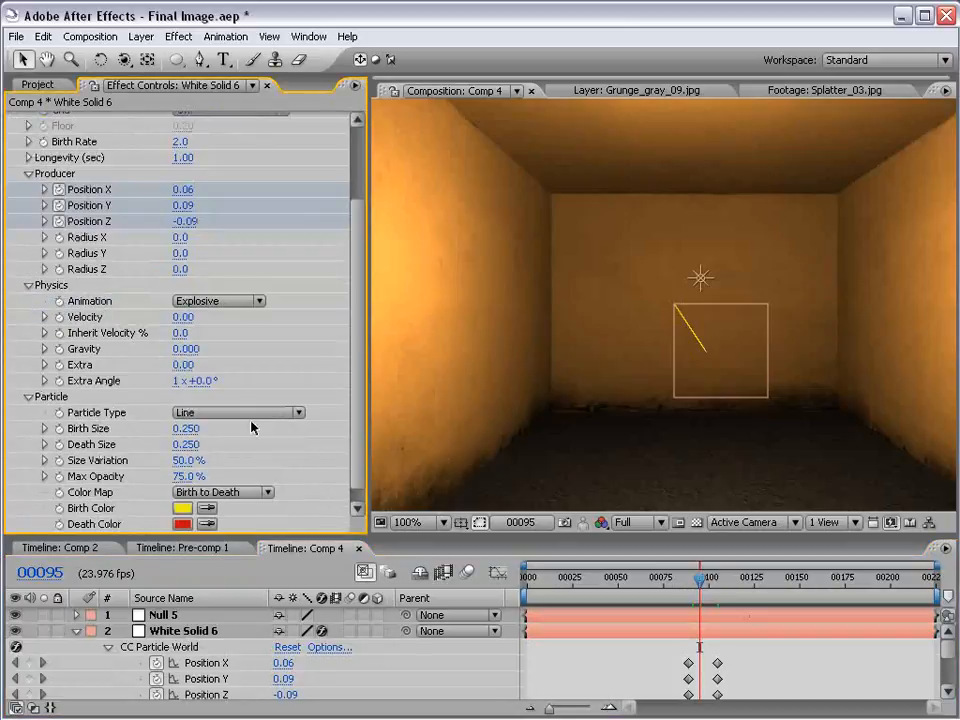
pyautogui.click(205, 414)
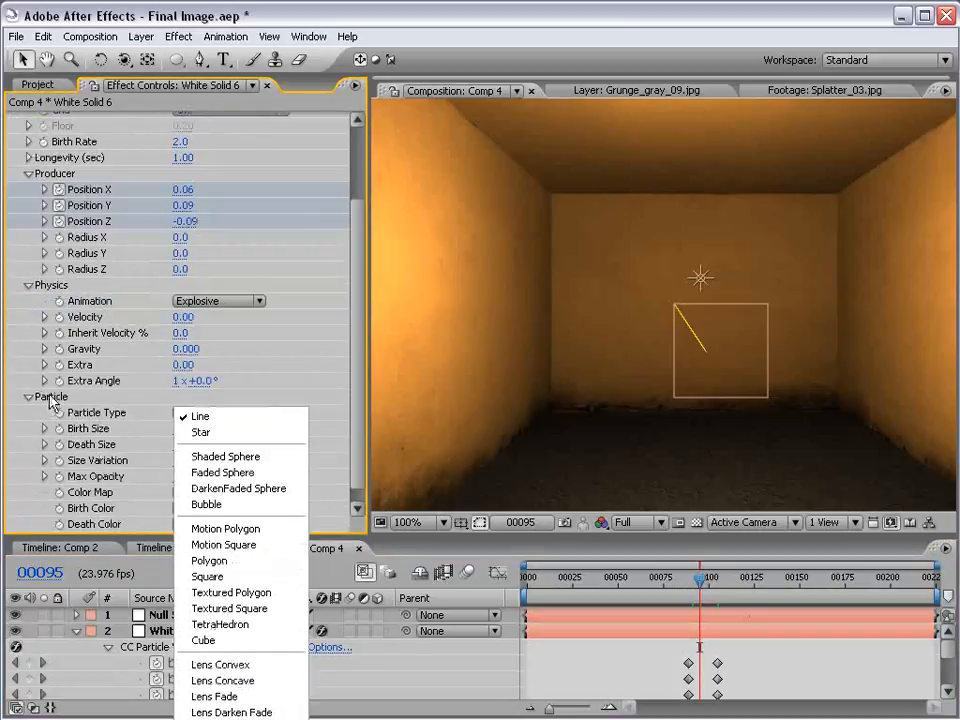
pyautogui.click(240, 665)
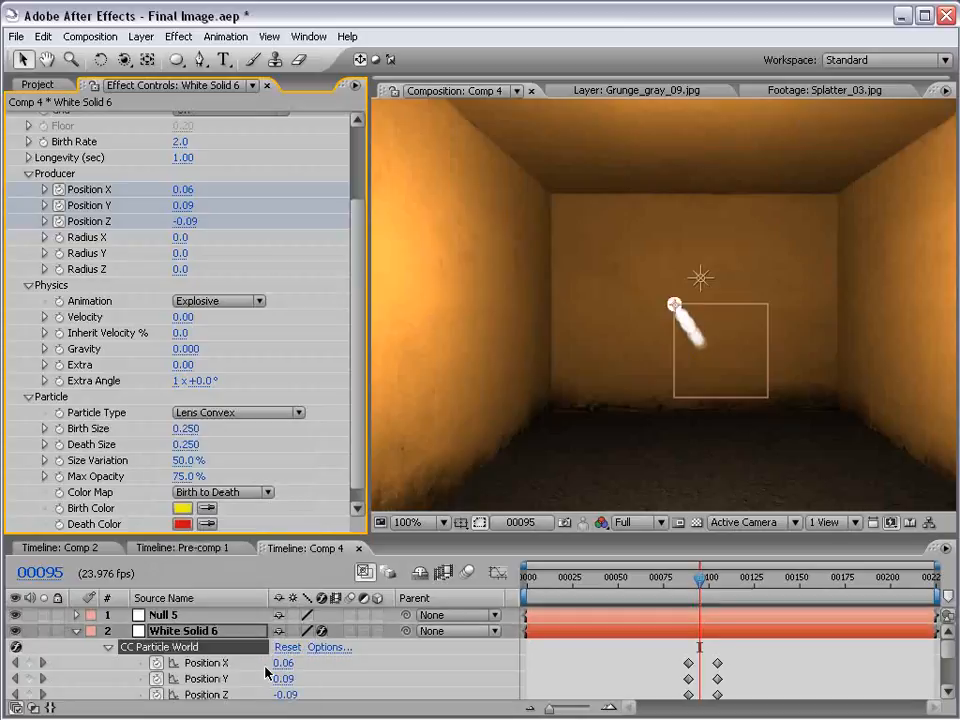
pyautogui.moveTo(689, 594); pyautogui.dragTo(705, 590)
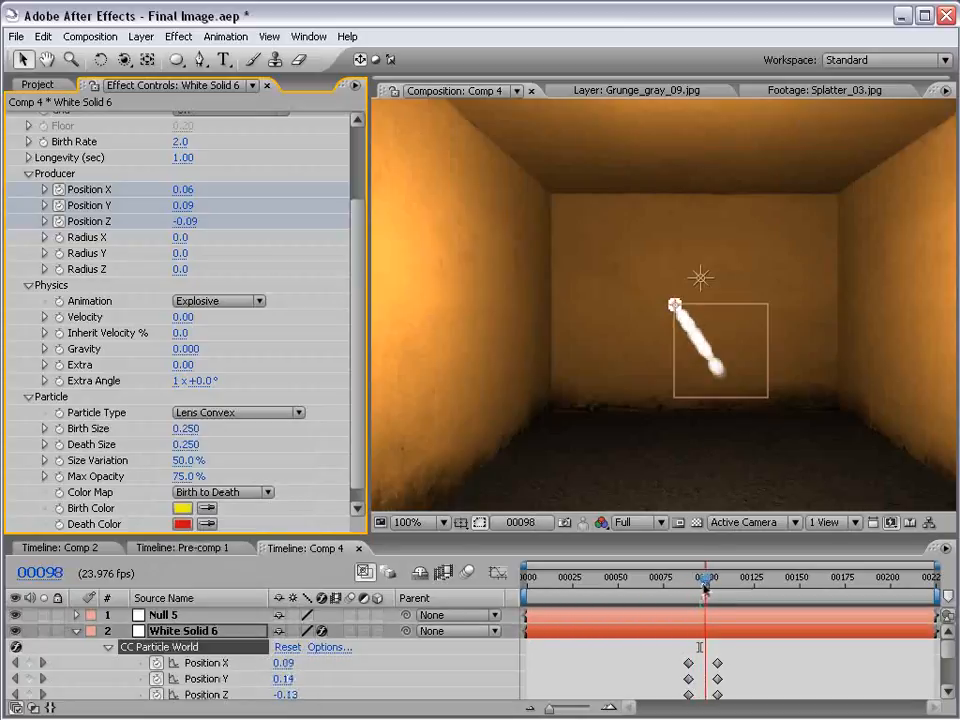
# Try moving the producer at frame 98 with Position Y at 0.11 and Position Z at -0.81
pyautogui.moveTo(183, 221); pyautogui.dragTo(174, 198)
pyautogui.click(716, 655)
pyautogui.scroll(-2, 746, 422)
pyautogui.scroll(2, 745, 423)
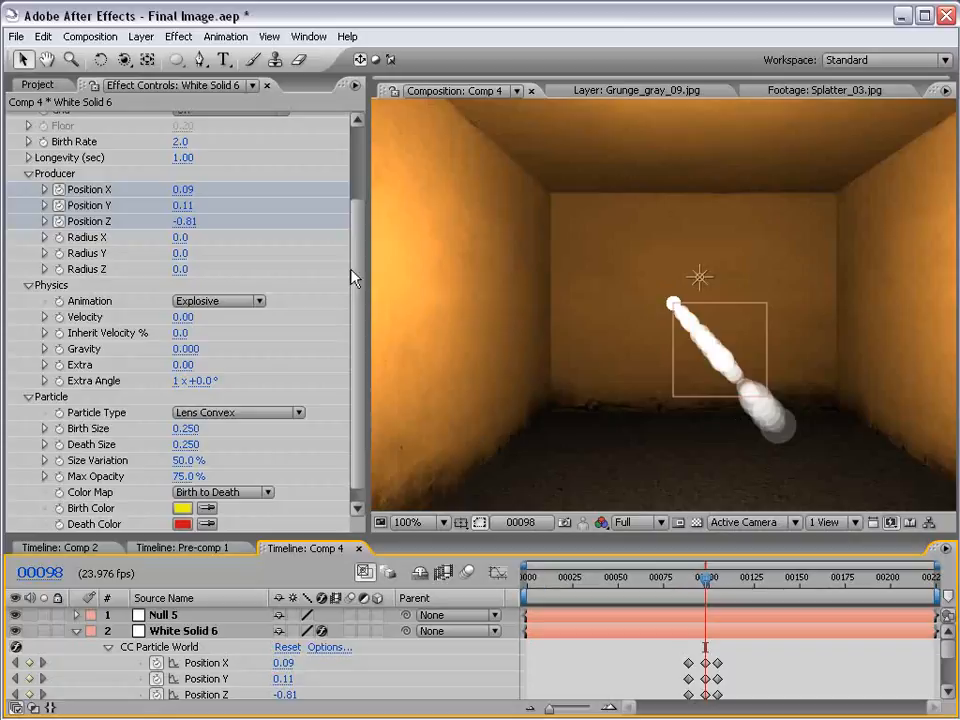
# Delete all the Position X, Y and Z keyframes of the particle producer
pyautogui.moveTo(741, 654); pyautogui.dragTo(698, 697)
pyautogui.press('Delete')
pyautogui.moveTo(664, 656); pyautogui.dragTo(697, 697)
pyautogui.press('Delete')
# Make Null 5 a 3D layer, try moving it through the room, and undo the move
pyautogui.click(165, 615)
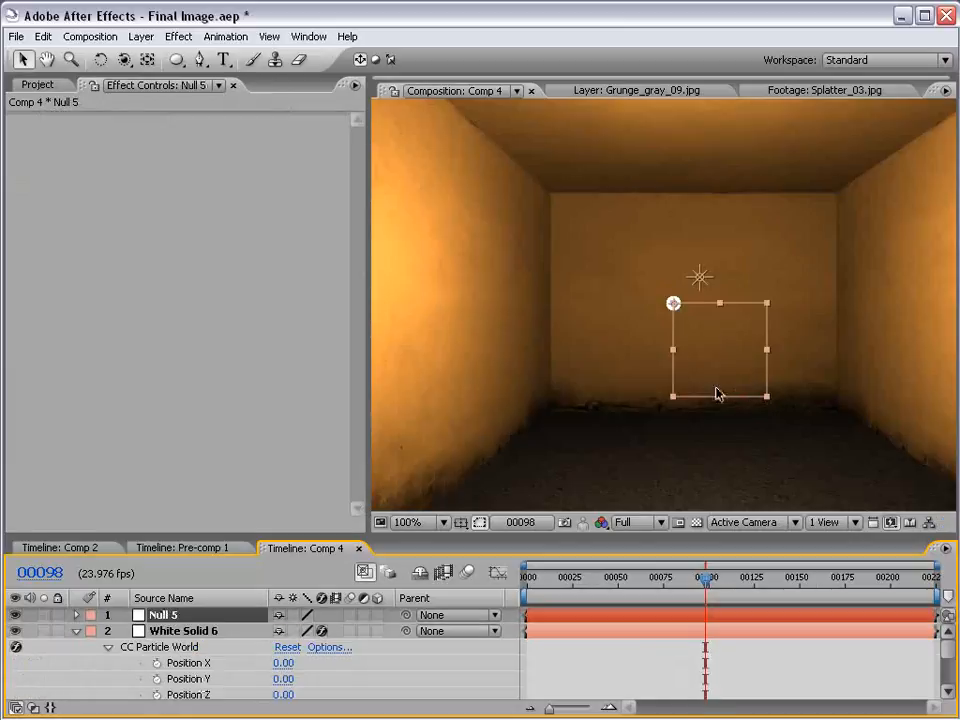
pyautogui.click(377, 615)
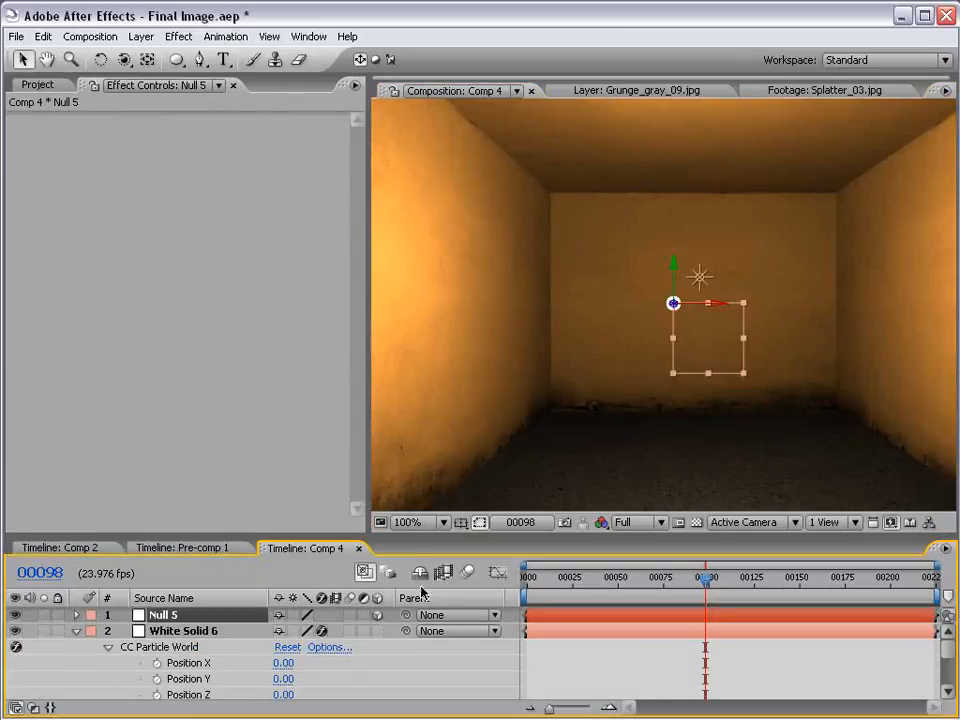
pyautogui.moveTo(729, 311); pyautogui.dragTo(632, 357)
pyautogui.hotkey('ctrl', 'z')
pyautogui.hotkey('ctrl', 'z')
# Reveal Null 5's Position property and enlarge the timeline area so White Solid 6's producer position properties show beneath it
pyautogui.click(590, 633)
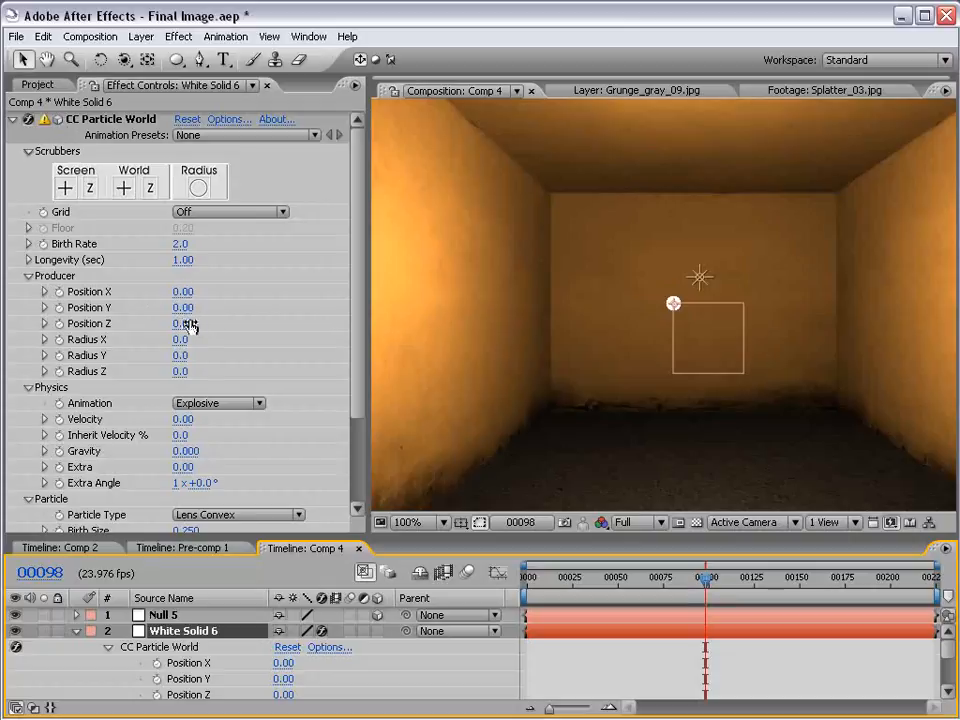
pyautogui.click(173, 617)
pyautogui.press('p')
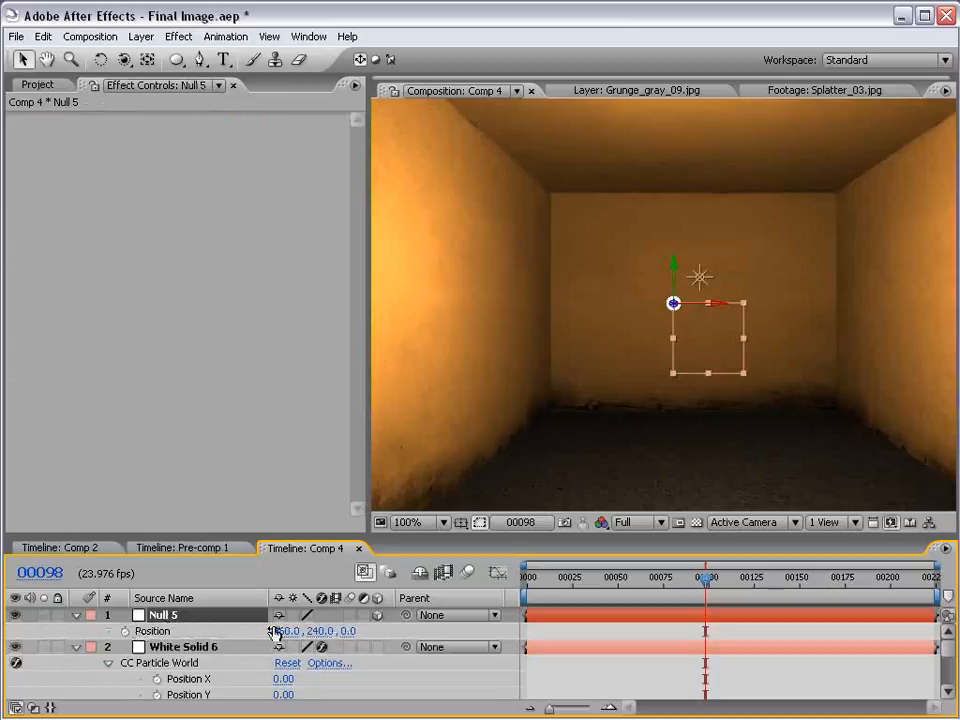
pyautogui.click(561, 647)
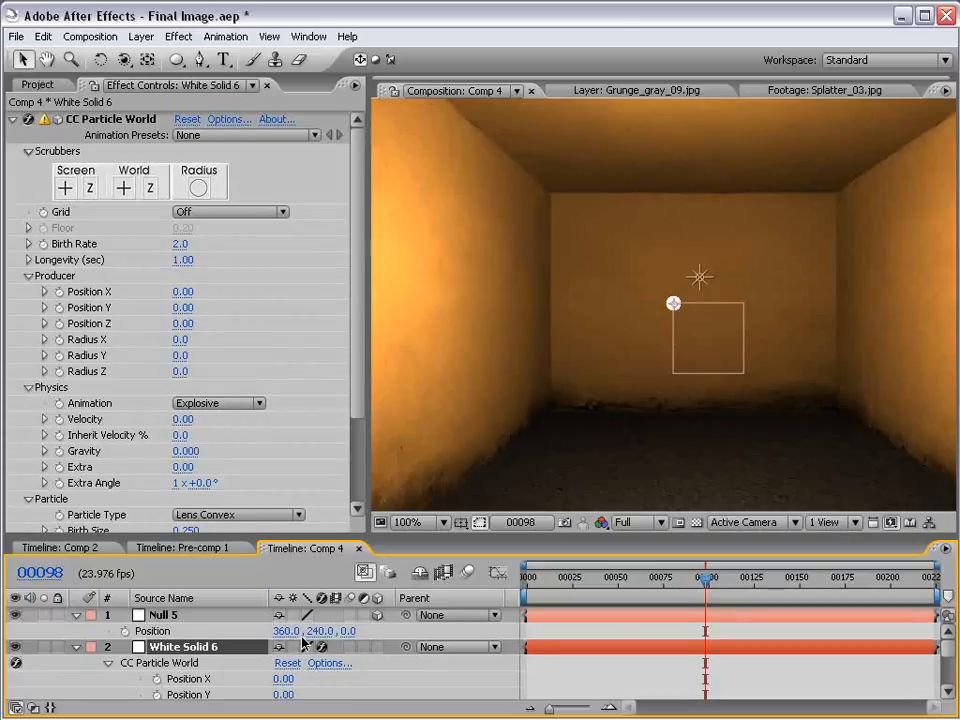
pyautogui.moveTo(352, 537); pyautogui.dragTo(294, 428)
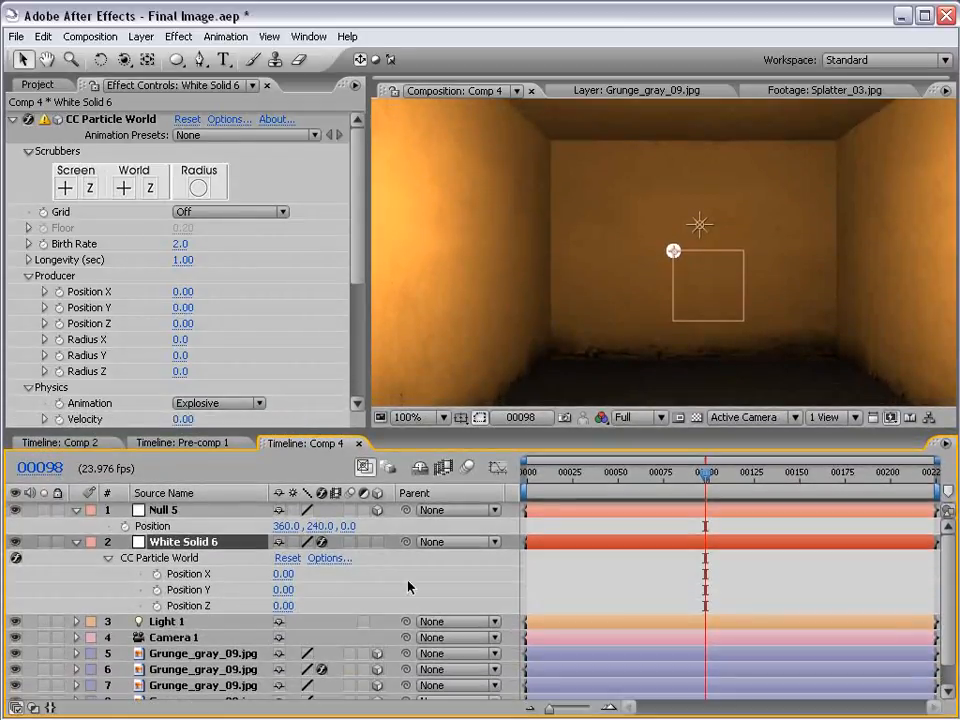
pyautogui.moveTo(381, 429); pyautogui.dragTo(381, 457)
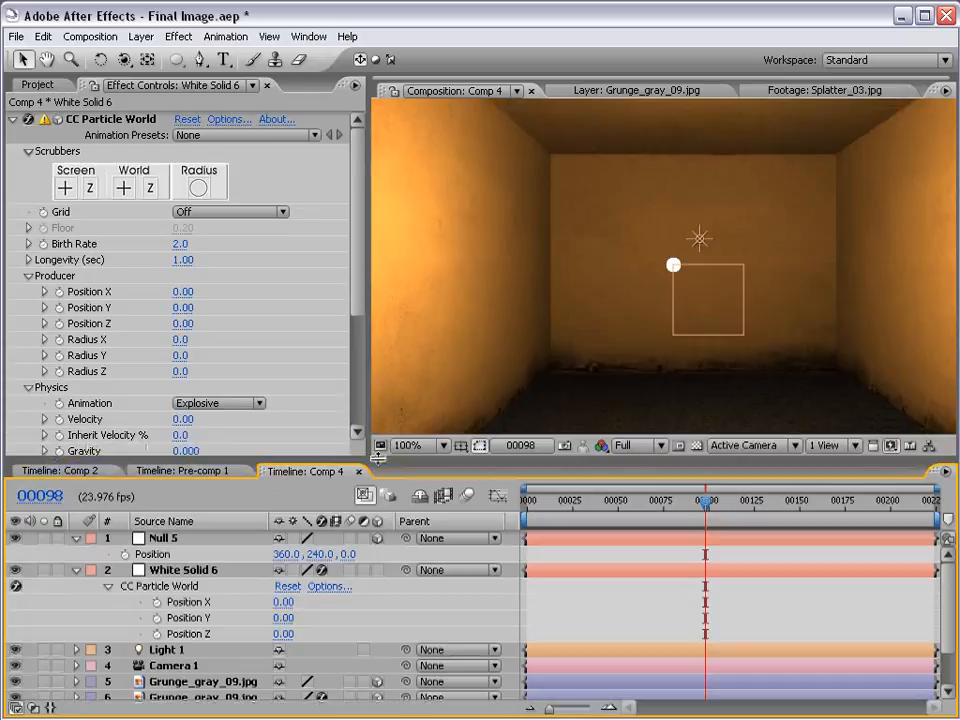
pyautogui.click(190, 572)
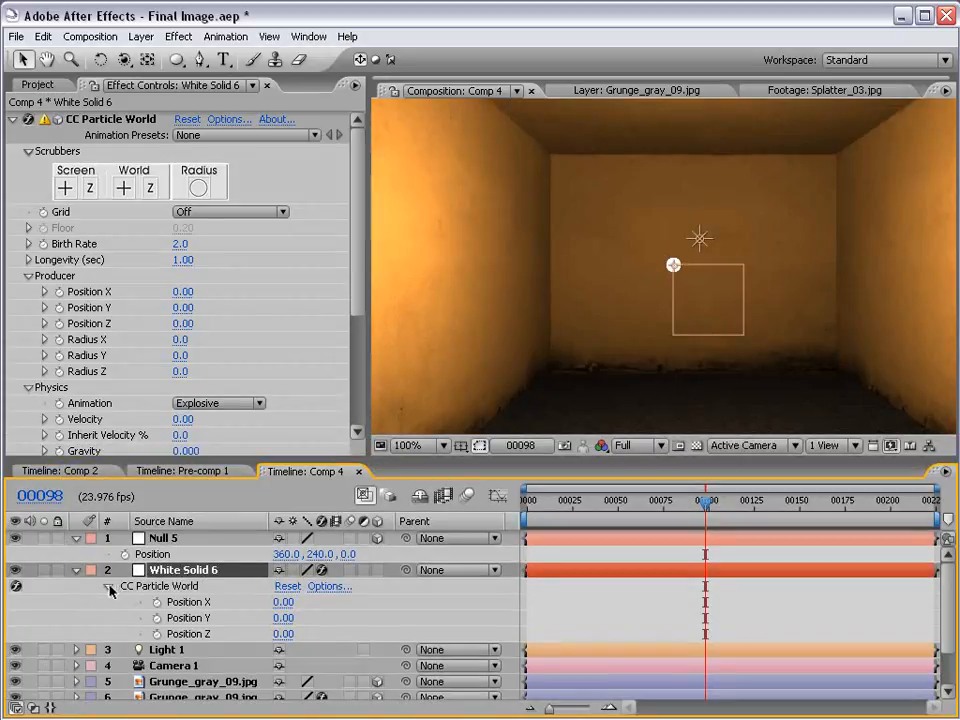
pyautogui.click(170, 555)
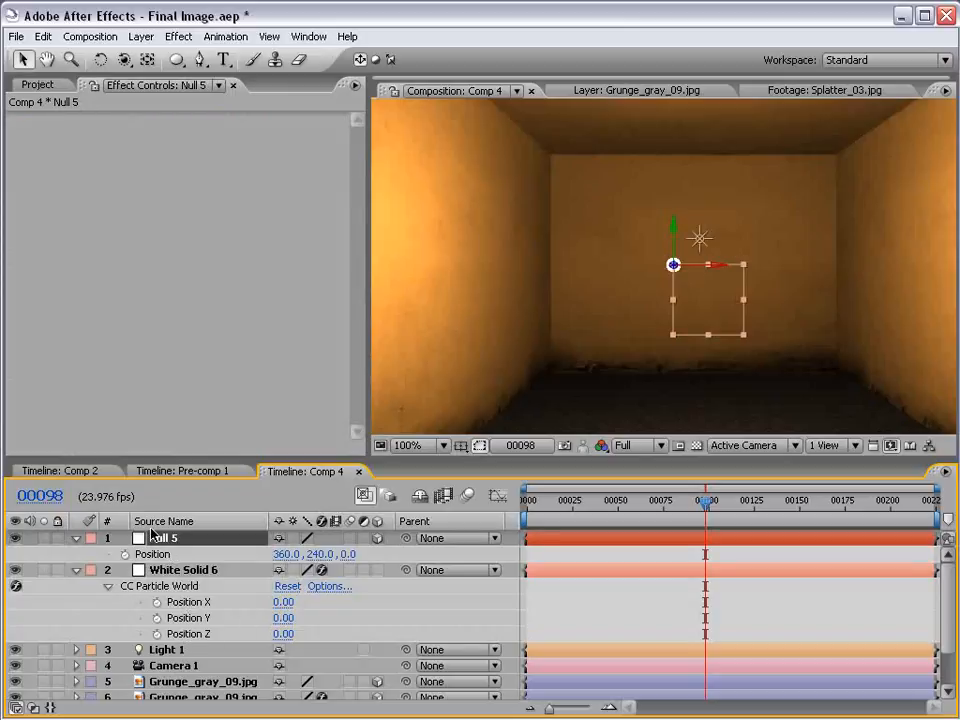
# Add an expression to the producer's Position X that links to Null 5's position, and prefix it with x=
pyautogui.click(185, 602)
pyautogui.keyDown('alt'); pyautogui.click(157, 603); pyautogui.keyUp('alt')
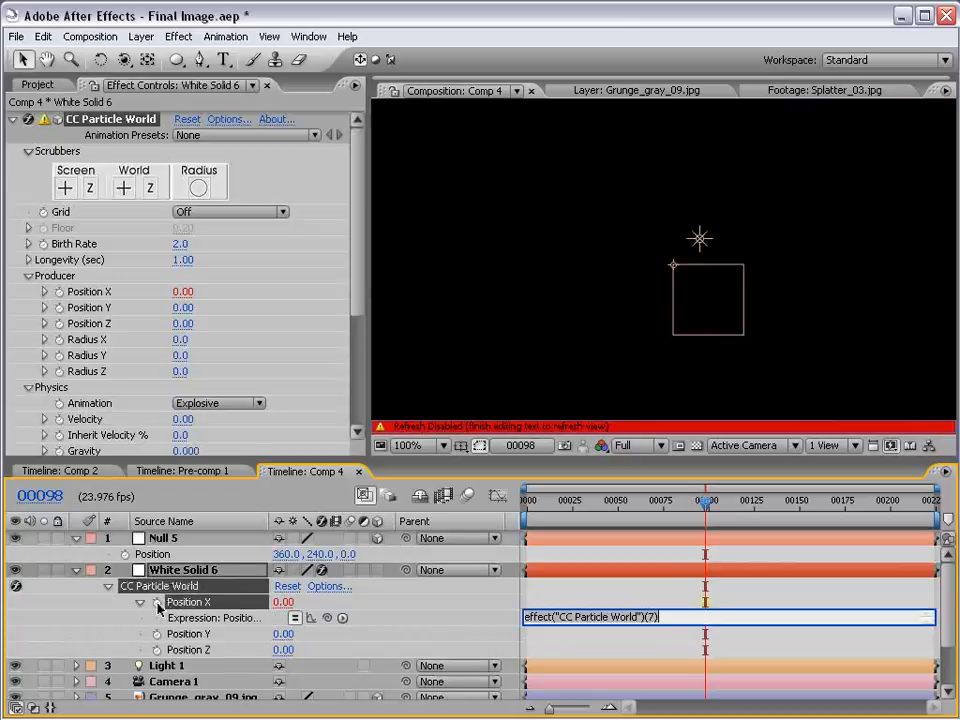
pyautogui.moveTo(341, 618); pyautogui.dragTo(160, 554)
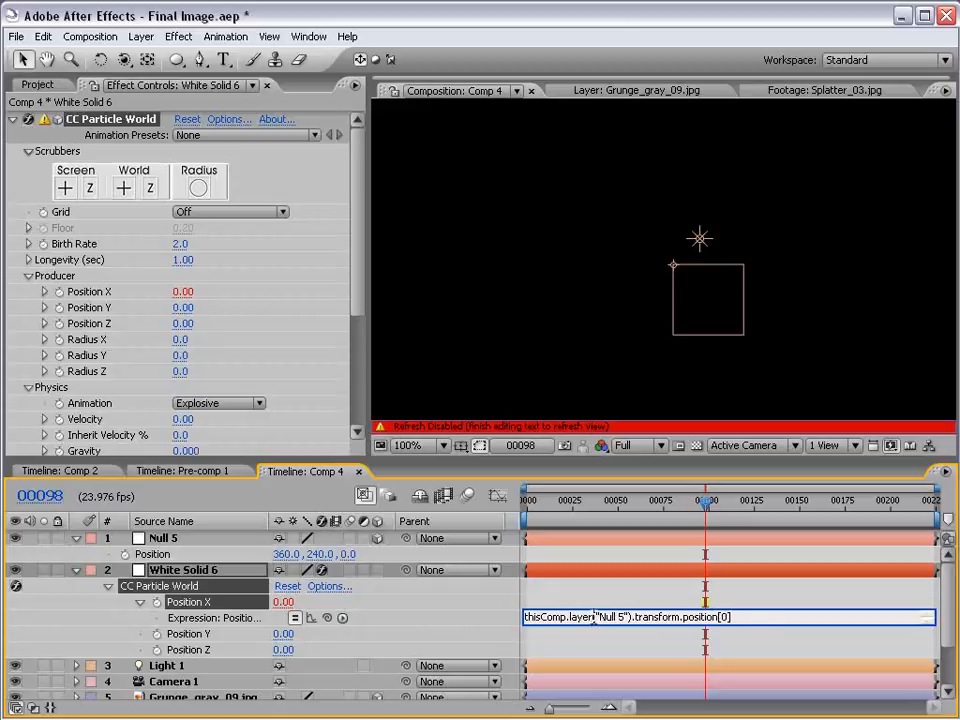
pyautogui.moveTo(531, 624); pyautogui.dragTo(532, 641)
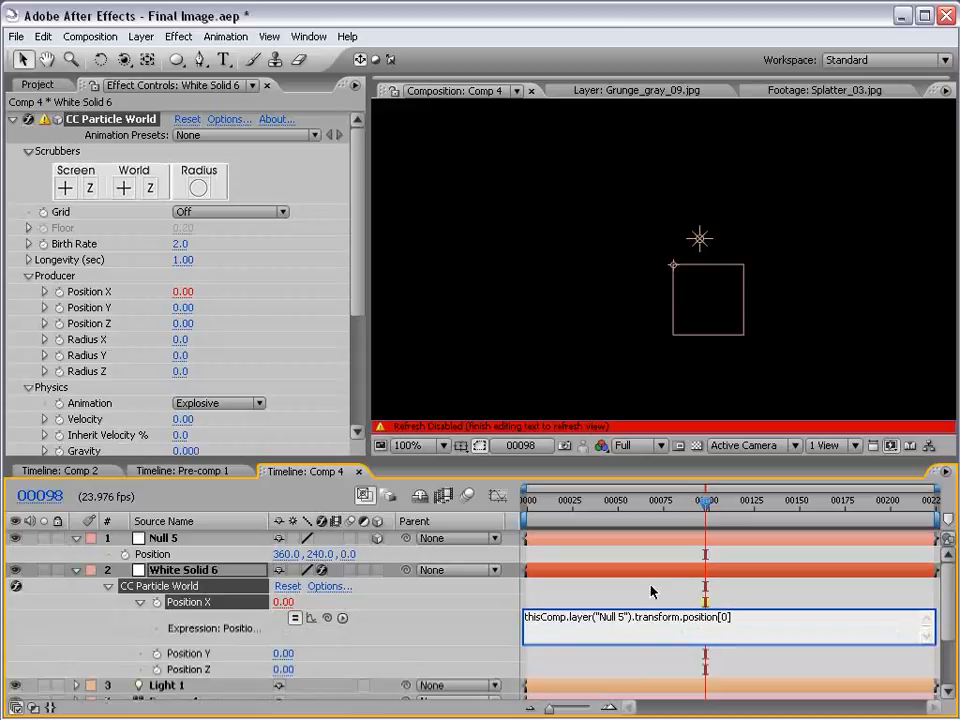
pyautogui.write('x')
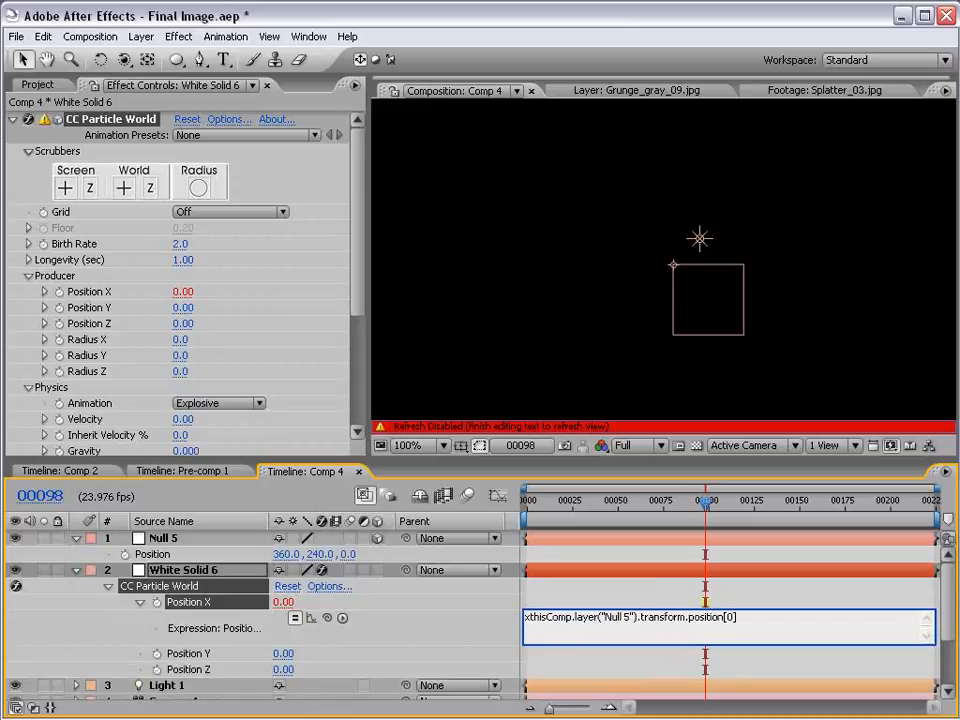
pyautogui.write('=')
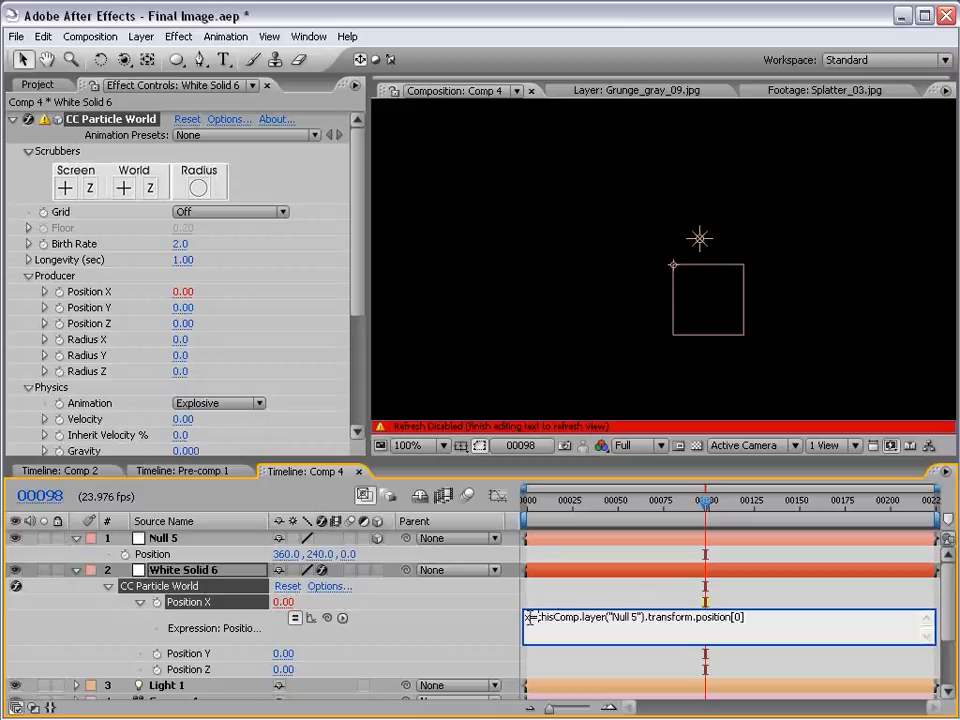
# Try the axis indexes [1] and [2] at the end of the linked null position
pyautogui.moveTo(753, 618); pyautogui.dragTo(548, 617)
pyautogui.click(728, 618)
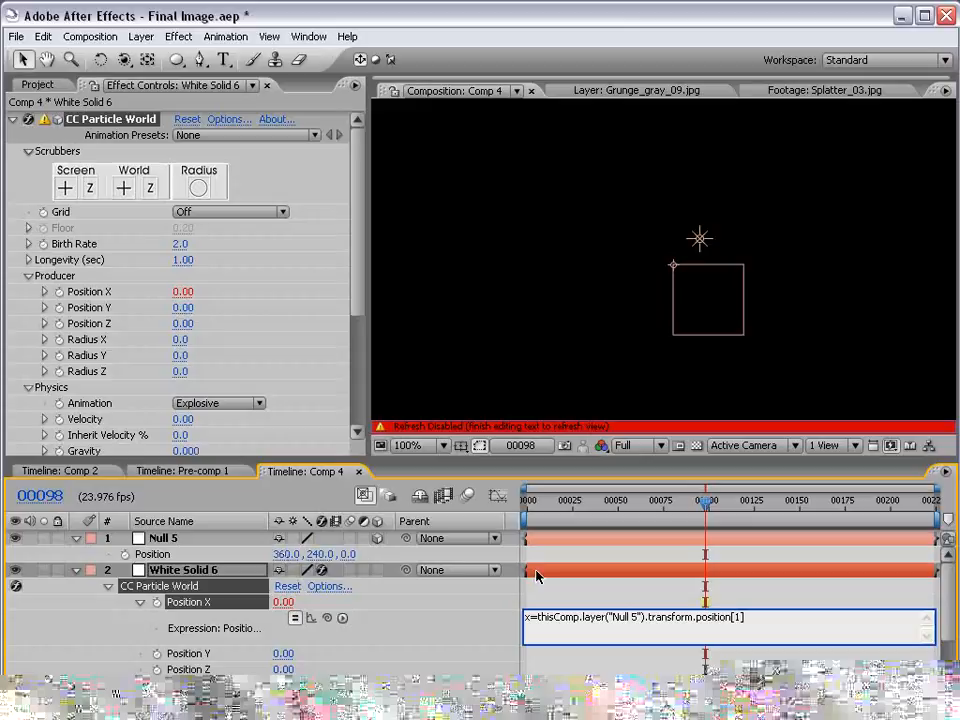
pyautogui.press('BackSpace')
pyautogui.write('2')
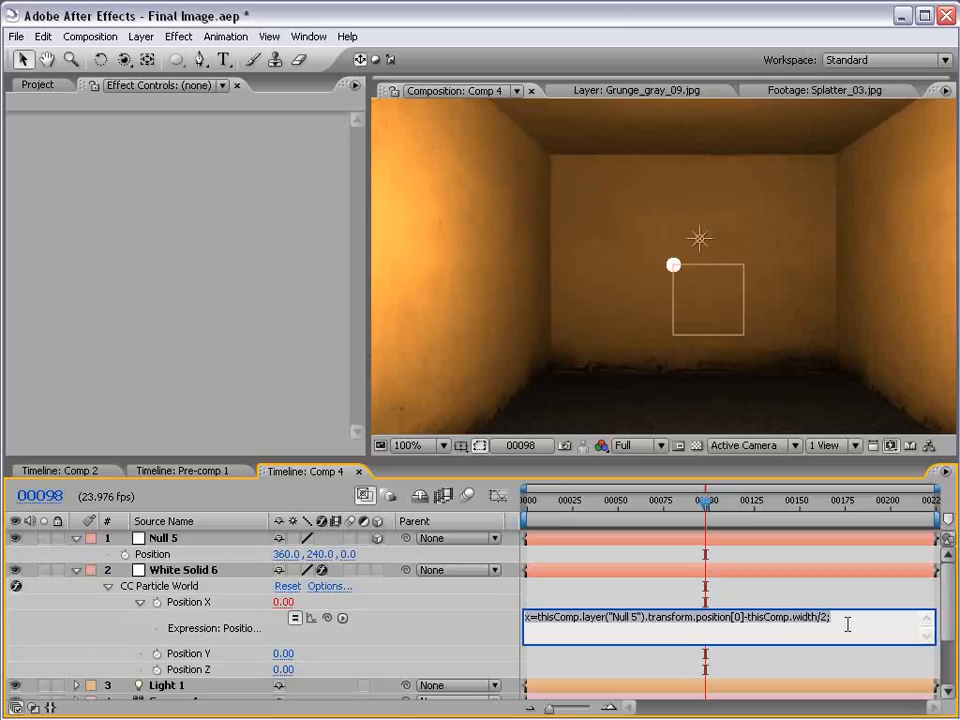
# Complete the Position X expression as x=thisComp.layer("Null 5").transform.position[0]-thisComp.width/2; with x/thisComp.width on the second line
pyautogui.moveTo(848, 624); pyautogui.dragTo(509, 607)
pyautogui.click(509, 607)
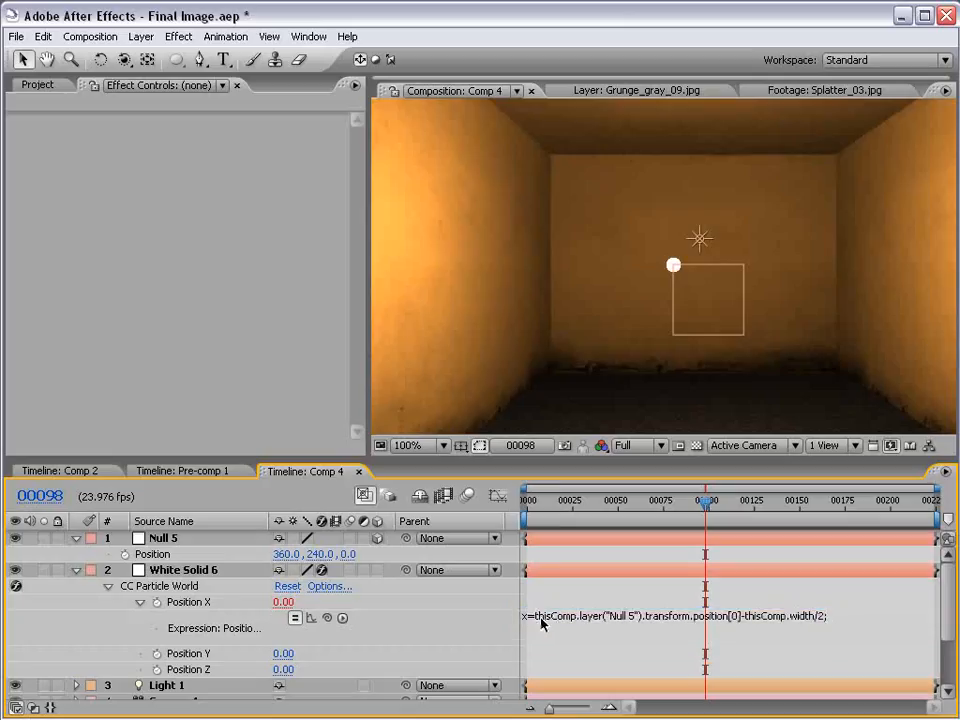
pyautogui.click(539, 618)
pyautogui.click(537, 615)
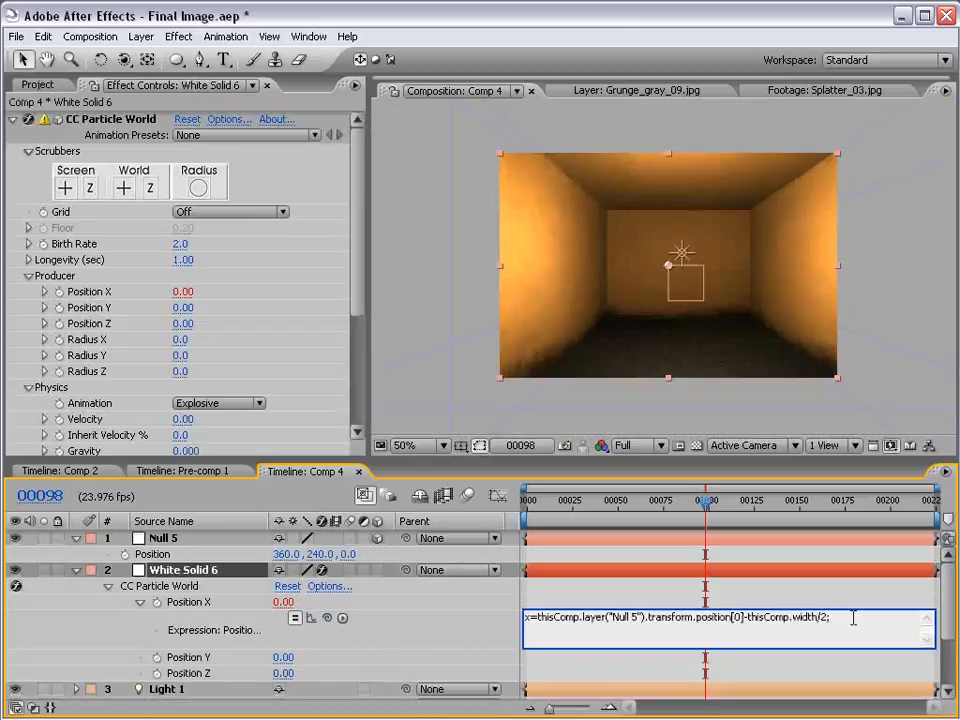
pyautogui.press('Return')
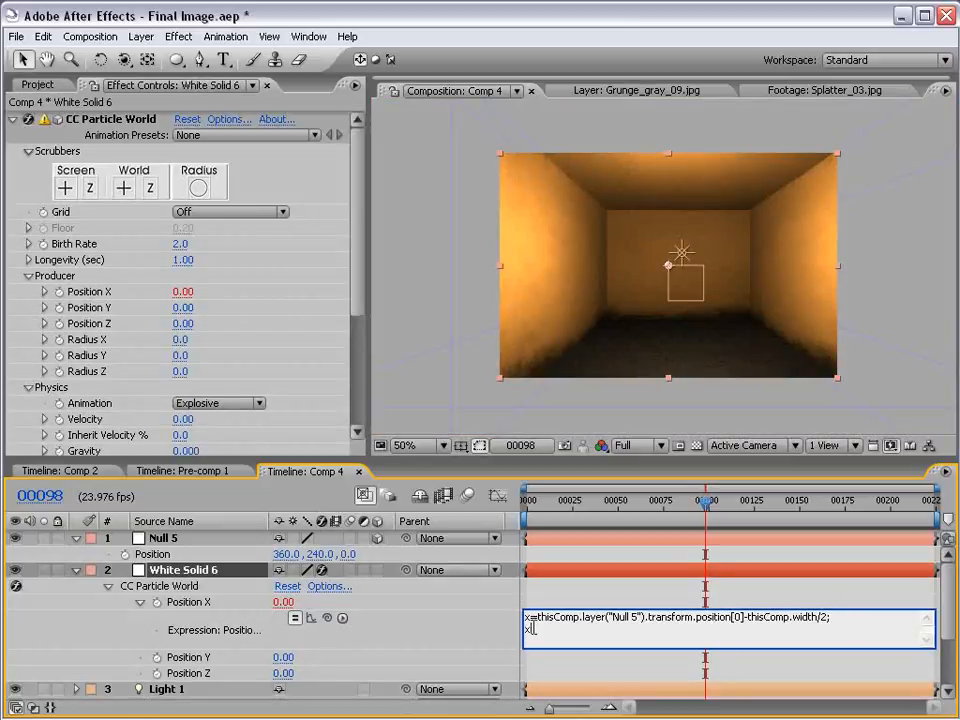
pyautogui.click(855, 617)
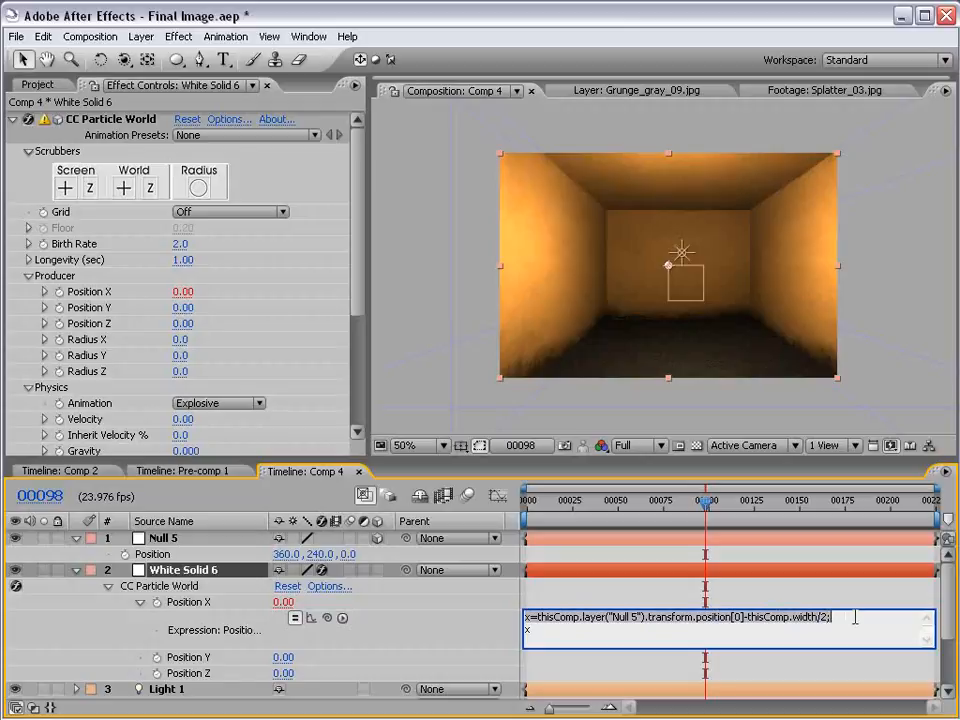
pyautogui.click(544, 630)
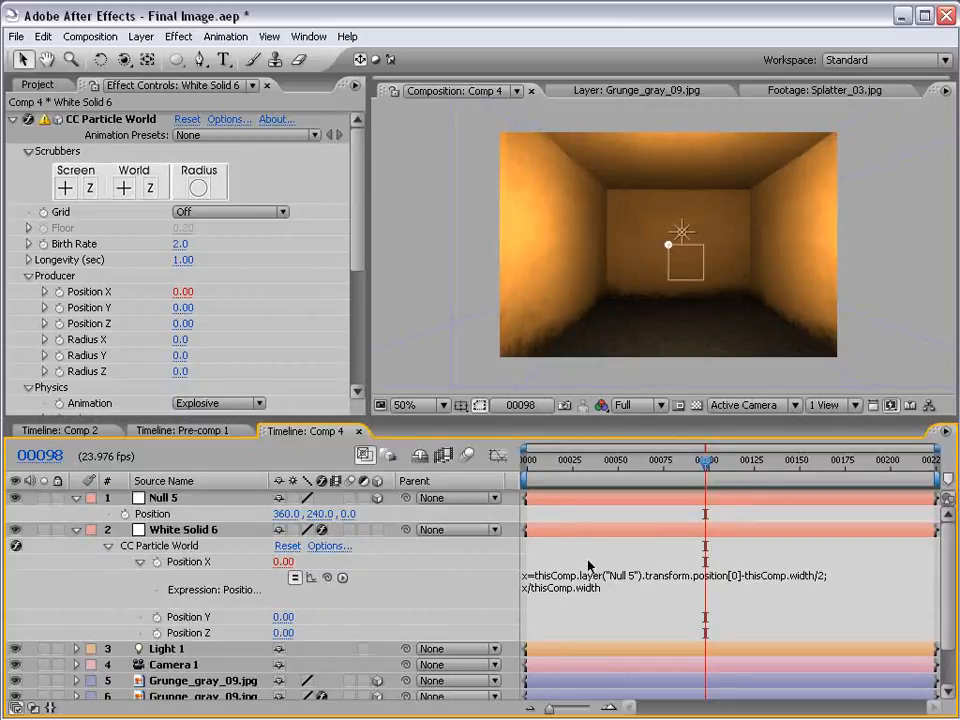
# Copy the Position X expression to the producer's Position Y and rename its variable from x to y on both lines
pyautogui.click(618, 588)
pyautogui.hotkey('ctrl', 'c')
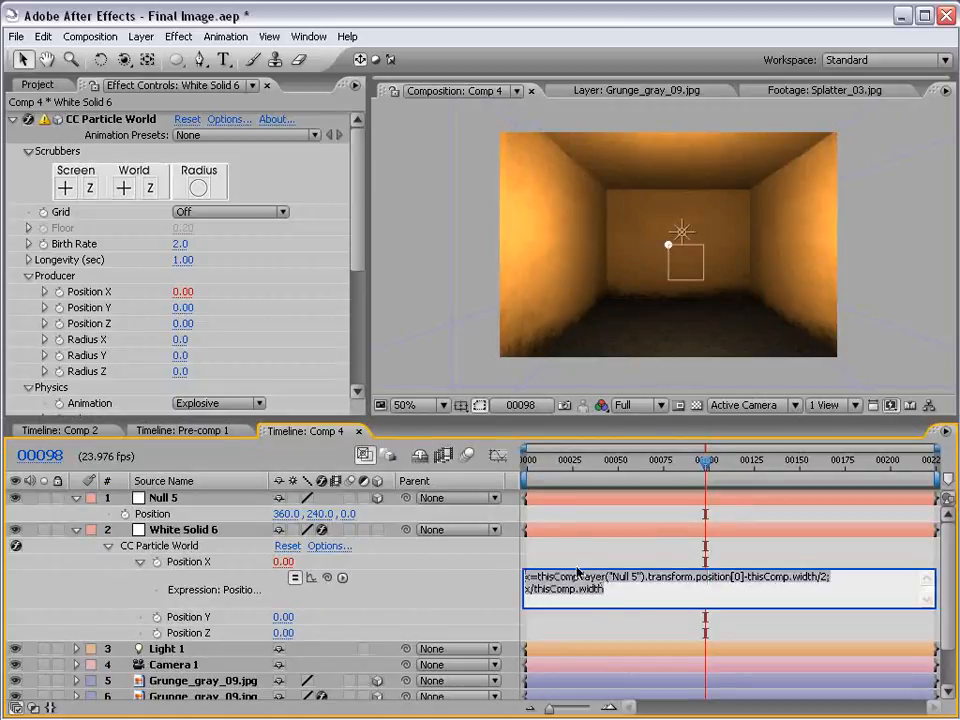
pyautogui.keyDown('alt'); pyautogui.click(156, 617); pyautogui.keyUp('alt')
pyautogui.hotkey('ctrl', 'v')
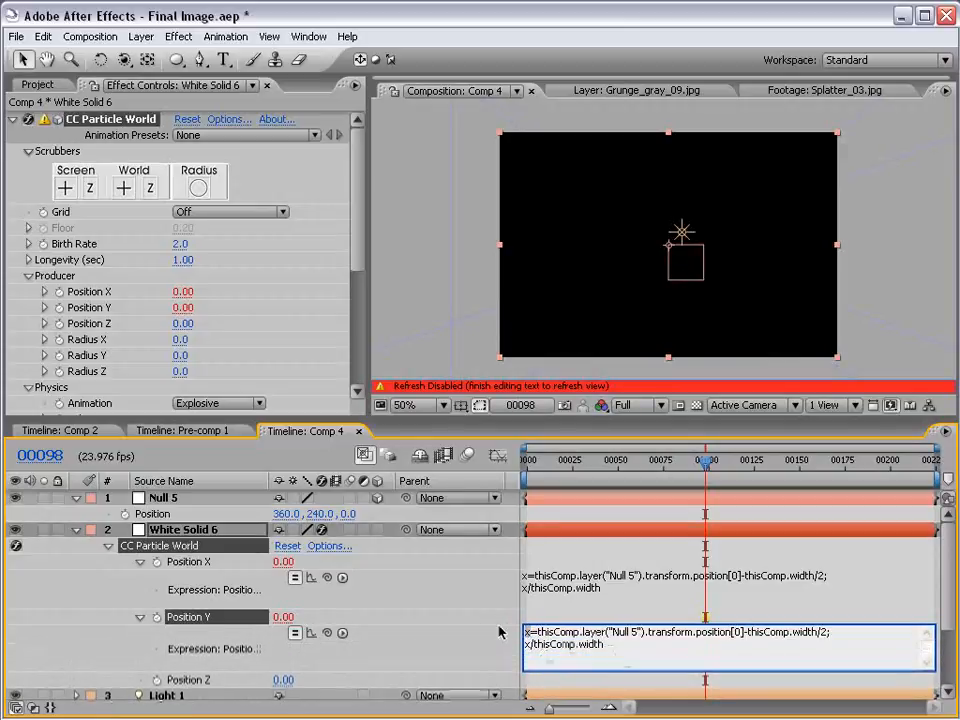
pyautogui.press('Down')
pyautogui.press('BackSpace')
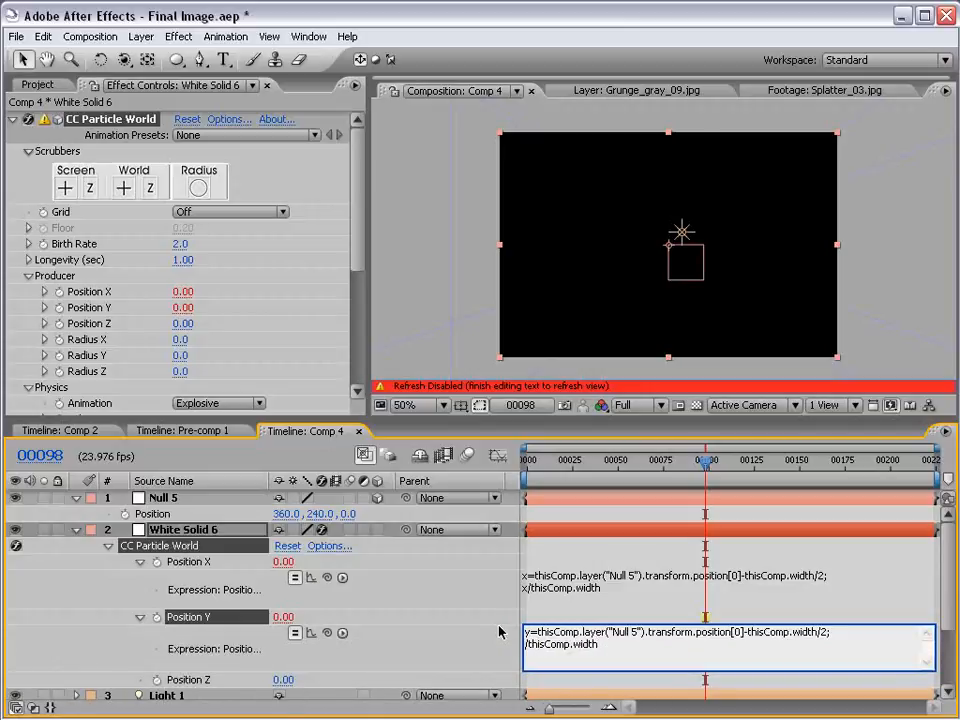
pyautogui.write('y')
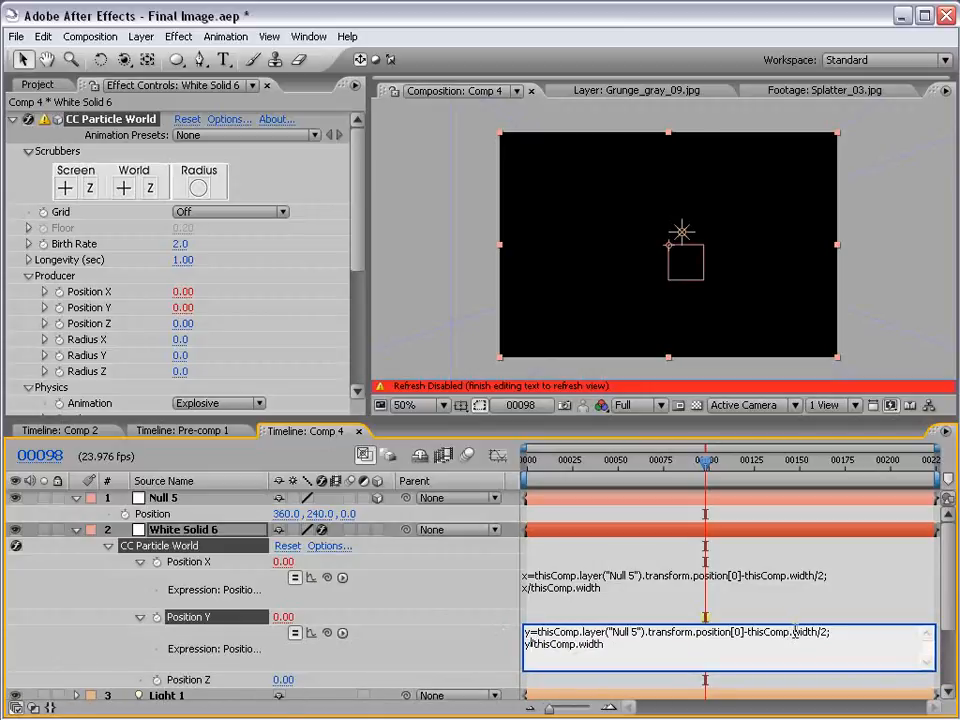
# Finish the Position Y expression as y=thisComp.layer("Null 5").transform.position[1]-thisComp.height/2; followed by y/thisComp.width
pyautogui.moveTo(794, 632); pyautogui.dragTo(818, 632)
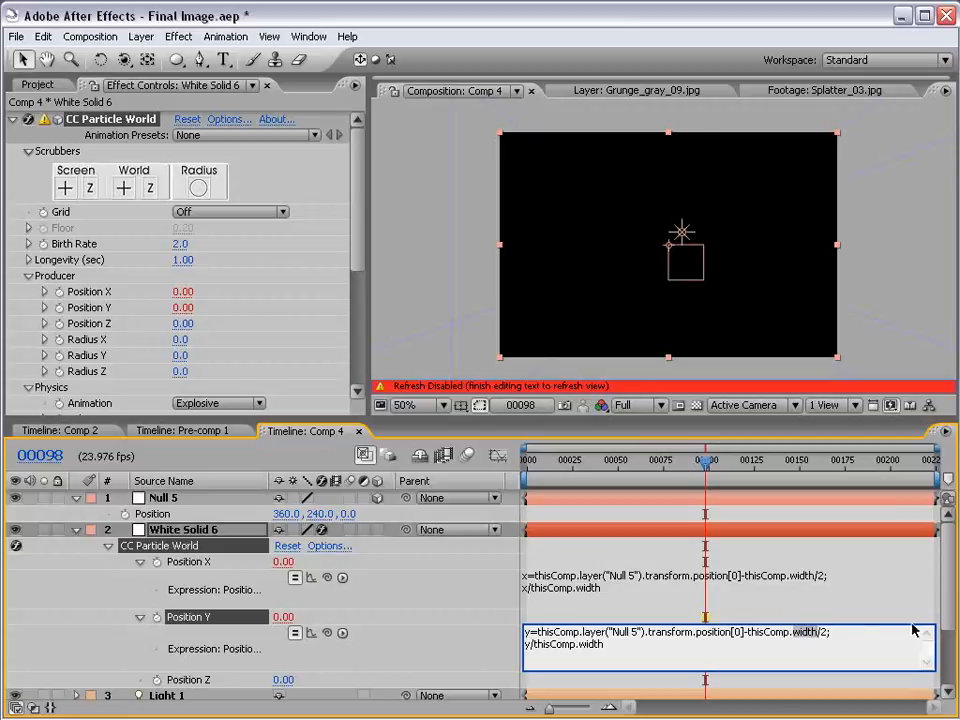
pyautogui.write('height')
pyautogui.moveTo(601, 644); pyautogui.dragTo(493, 631)
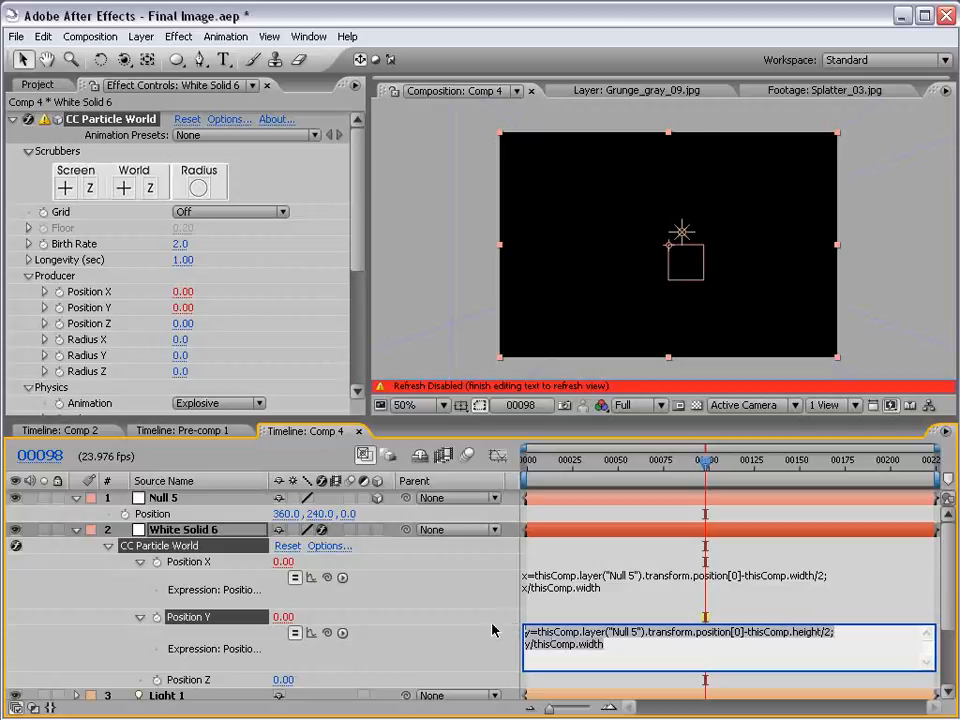
pyautogui.click(664, 648)
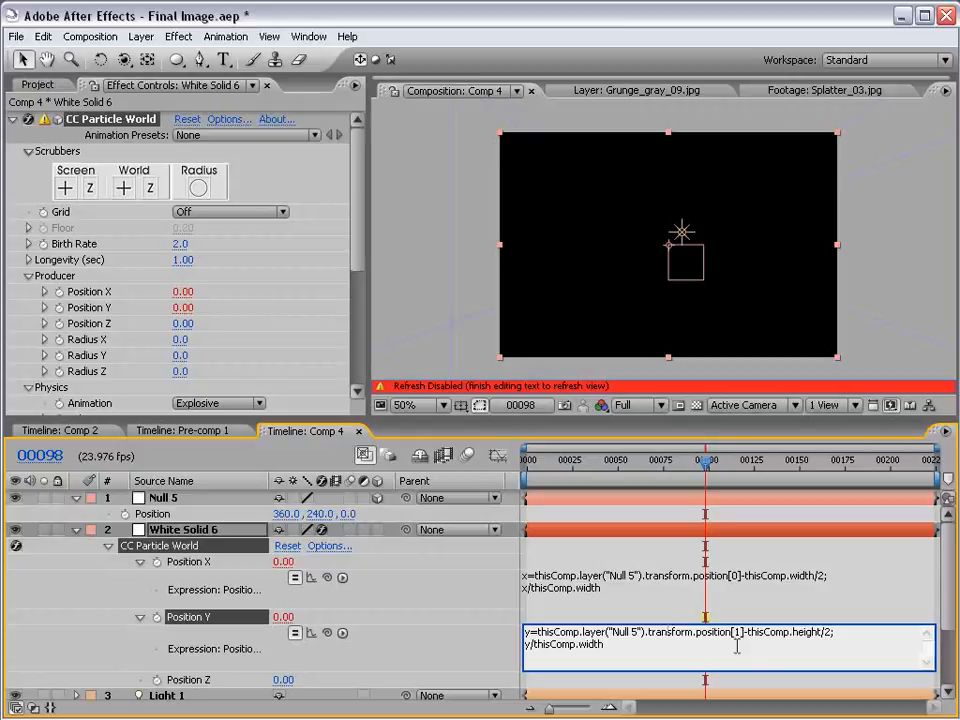
pyautogui.click(647, 619)
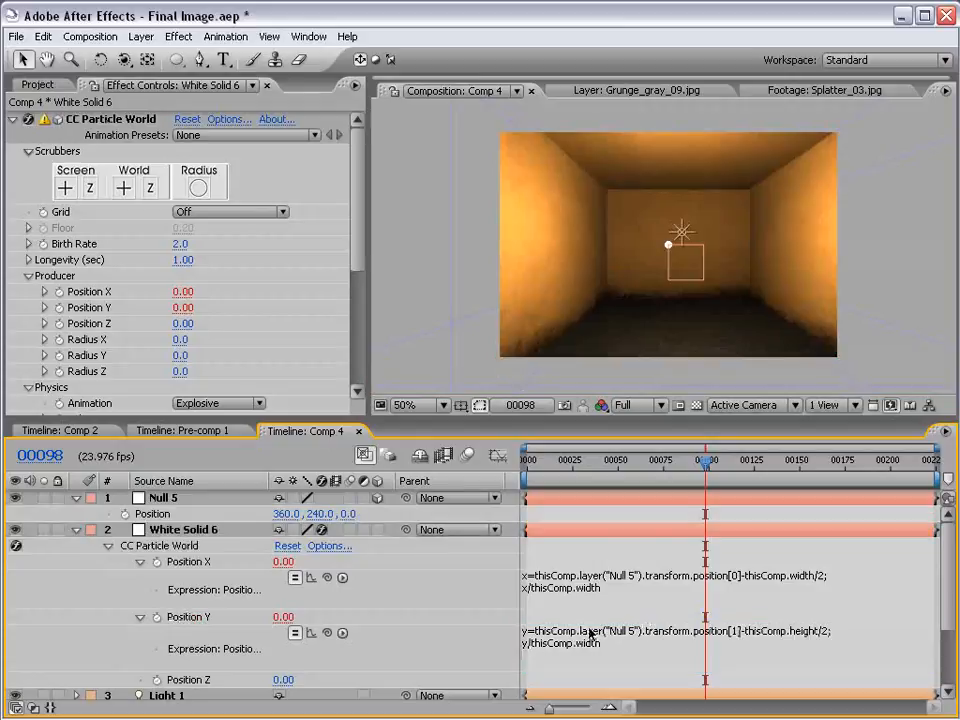
# Add an expression to the producer's Position Z and fill it with the copied Position X expression
pyautogui.scroll(-1, 615, 624)
pyautogui.keyDown('alt'); pyautogui.click(157, 659); pyautogui.keyUp('alt')
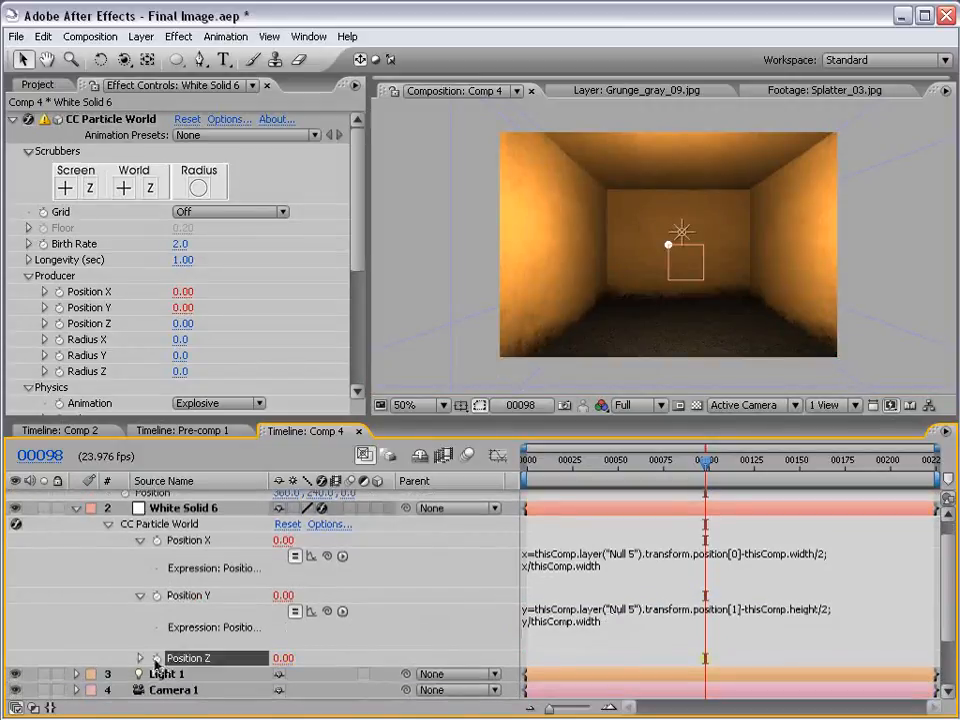
pyautogui.write('x/thisComp.width')
pyautogui.press('Up')
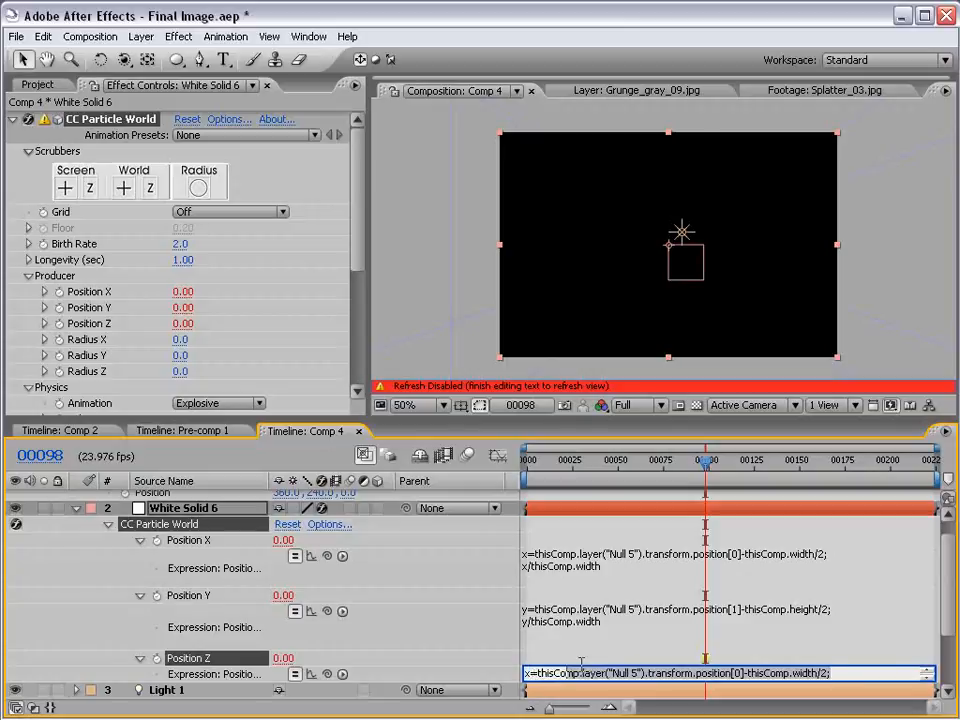
pyautogui.moveTo(672, 681); pyautogui.dragTo(657, 701)
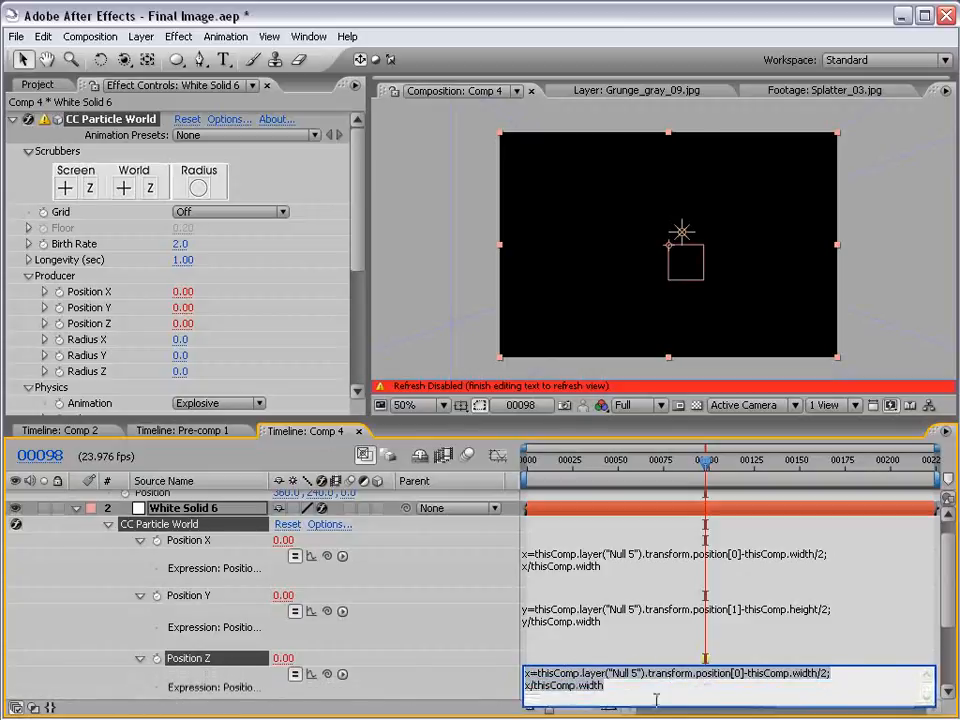
pyautogui.click(221, 533)
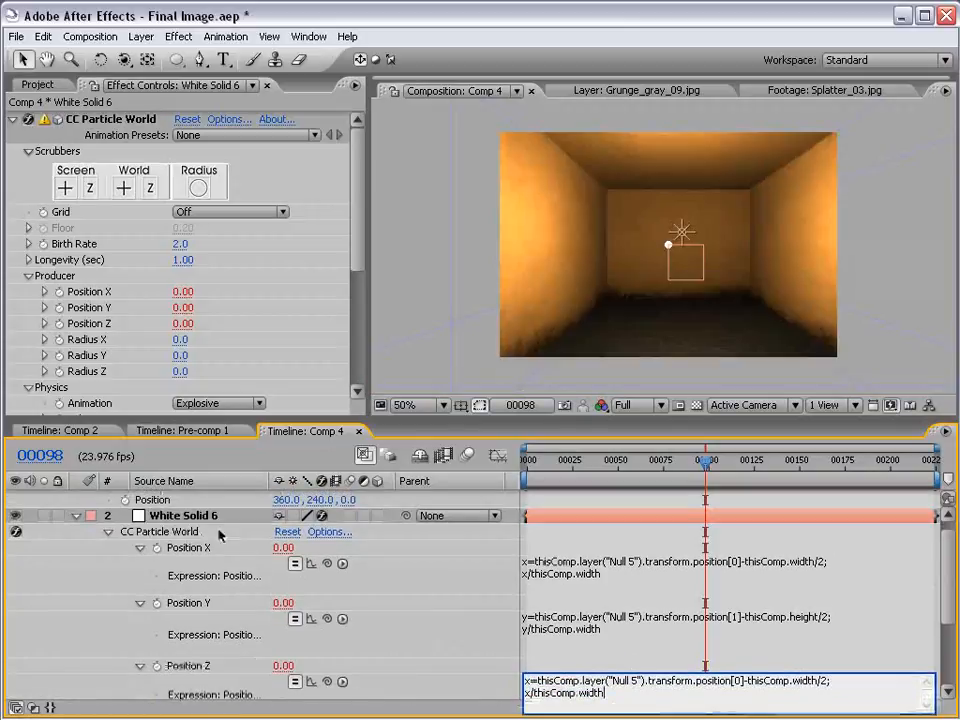
# Set the axis index in the Position Z expression to [2] and remove the -thisComp.width/2 term
pyautogui.doubleClick(738, 680)
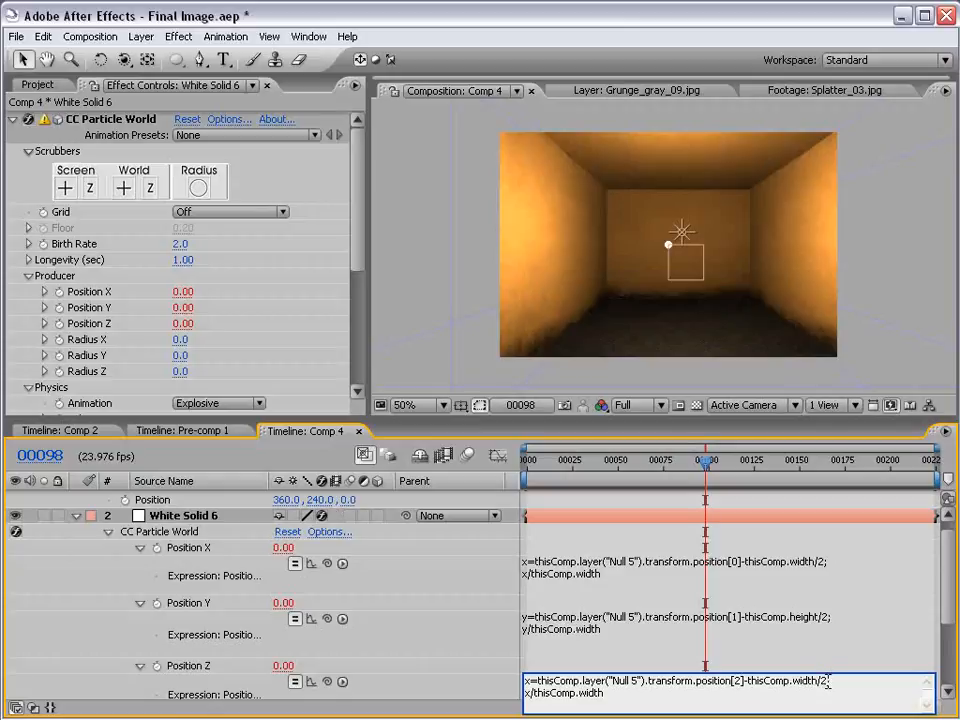
pyautogui.moveTo(828, 681); pyautogui.dragTo(745, 681)
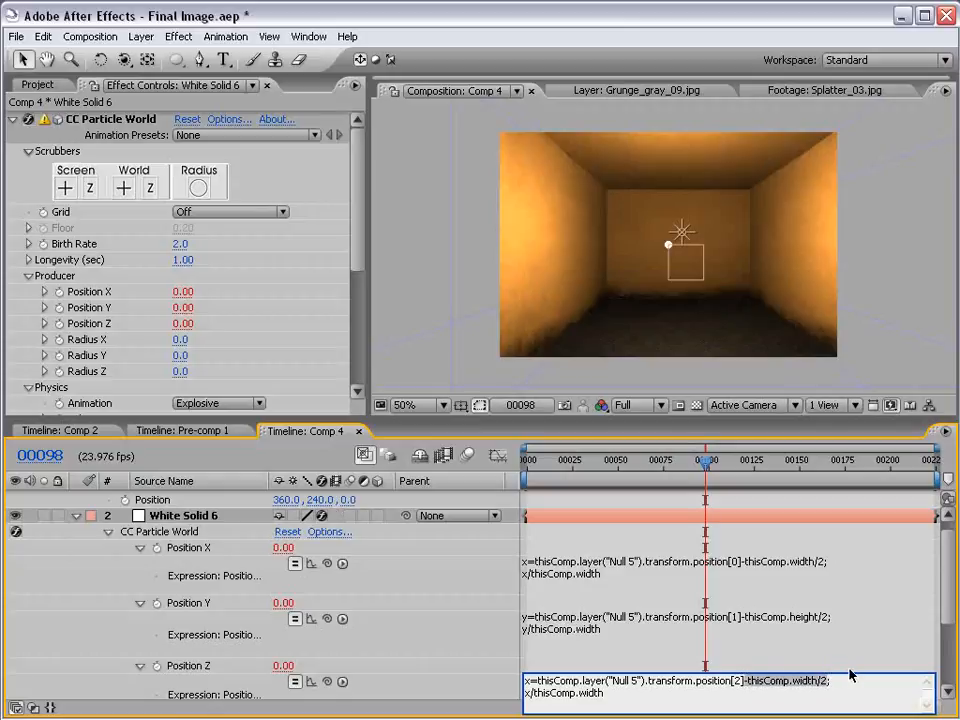
pyautogui.press('BackSpace')
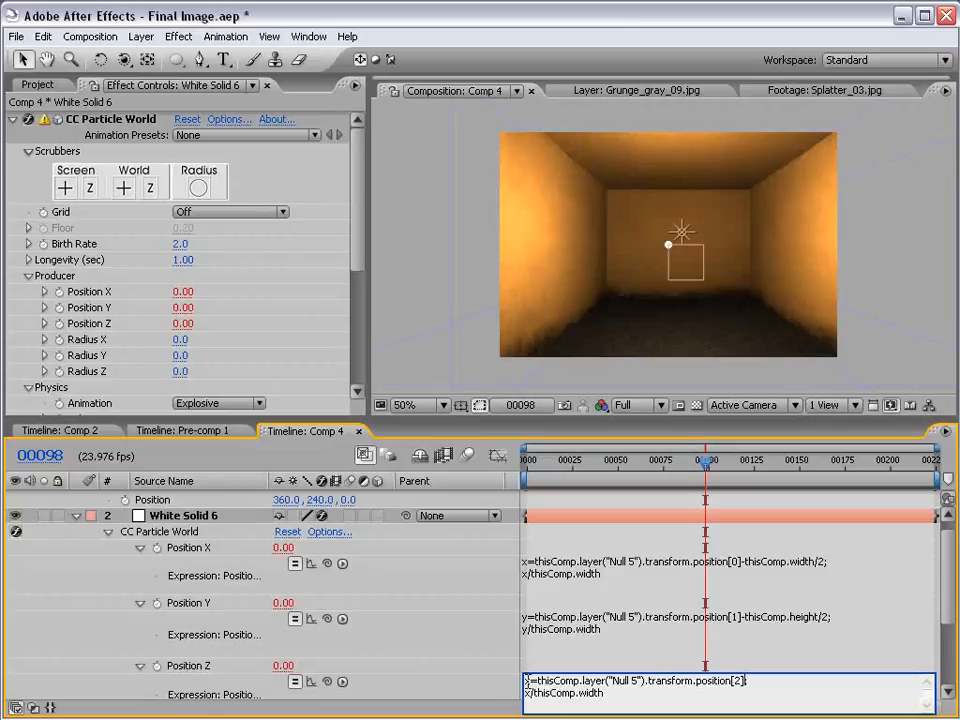
# Rename the variable to z on both lines of the Position Z expression, keeping z/thisComp.width on the second line, and apply it
pyautogui.press('BackSpace')
pyautogui.write('Z')
pyautogui.press('Down')
pyautogui.press('BackSpace')
pyautogui.write('z')
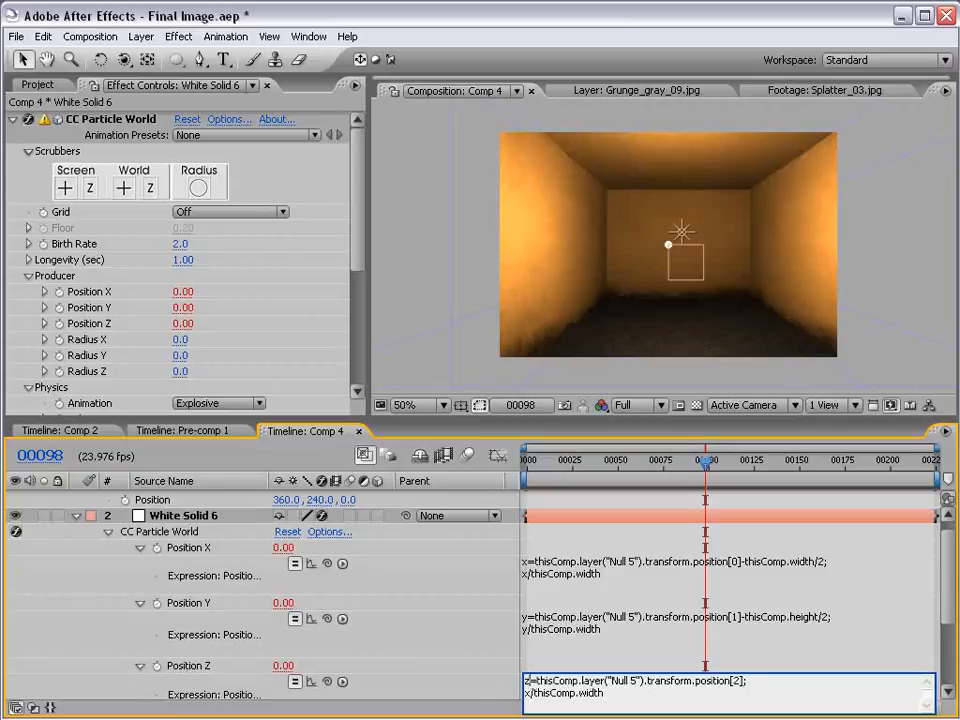
pyautogui.press('BackSpace')
pyautogui.write('z')
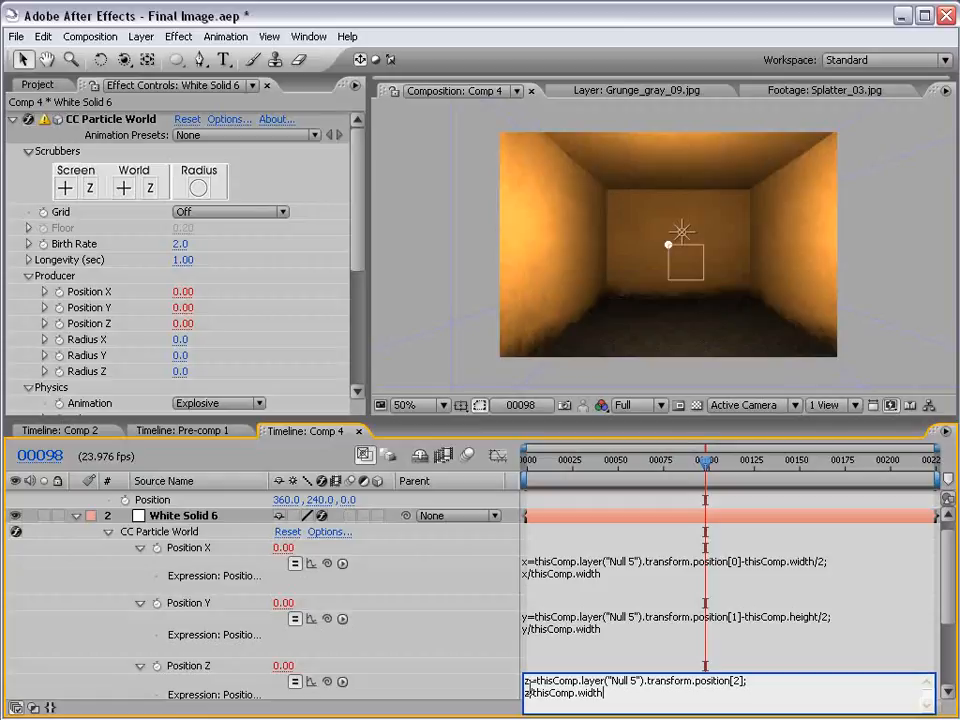
pyautogui.moveTo(613, 690); pyautogui.dragTo(539, 692)
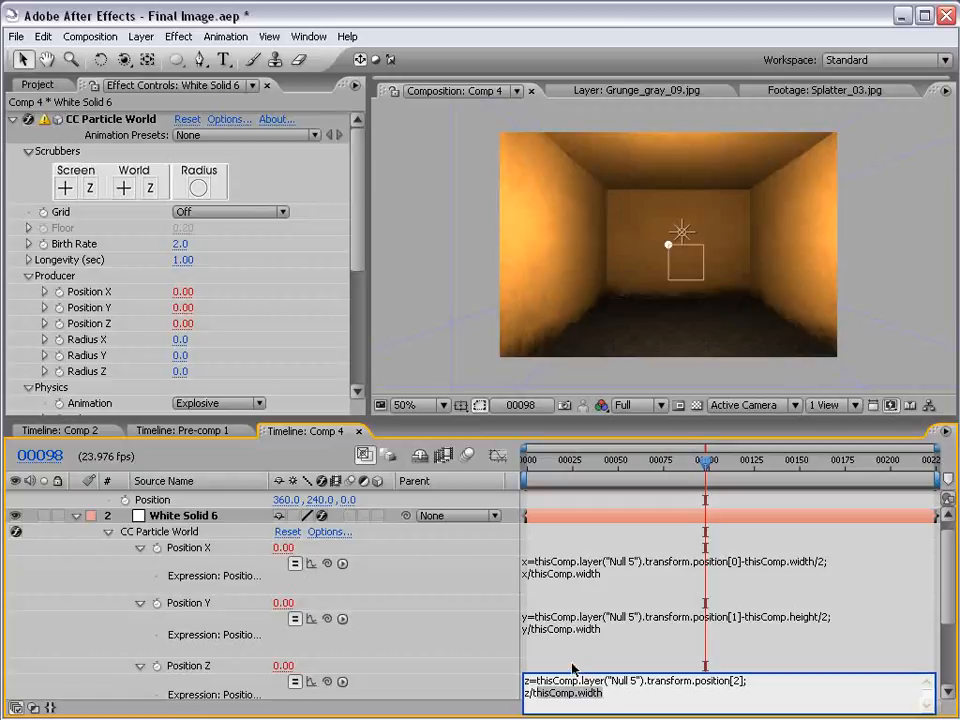
pyautogui.click(572, 668)
pyautogui.click(572, 672)
pyautogui.click(556, 622)
pyautogui.click(556, 572)
pyautogui.click(548, 648)
pyautogui.click(536, 569)
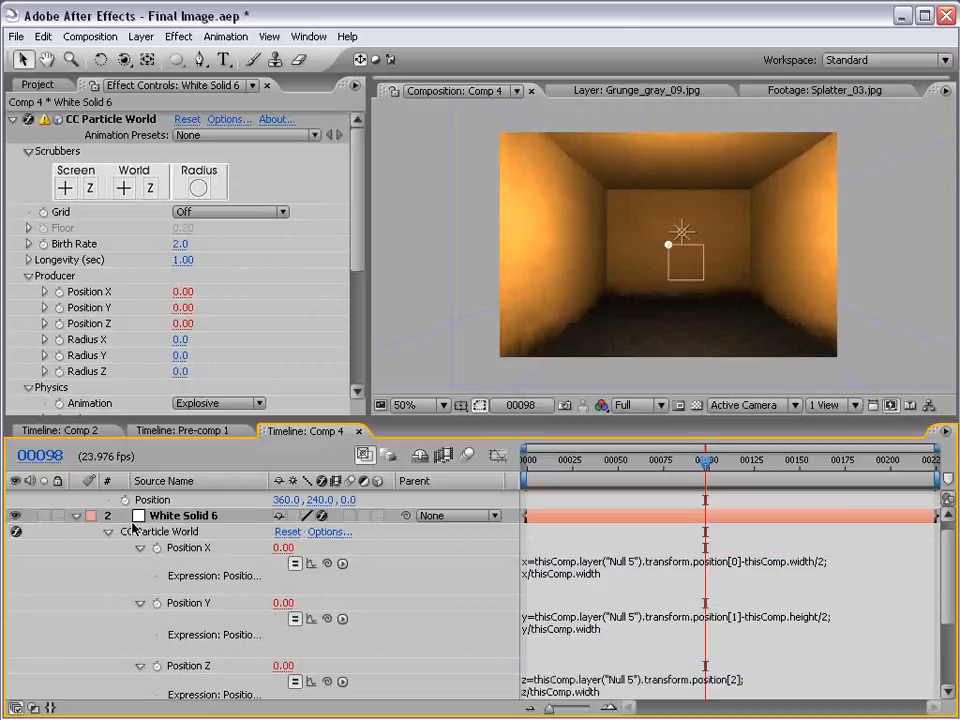
# Select Null 5 and move it along X and Z toward the camera to 500, 240, -382
pyautogui.click(683, 264)
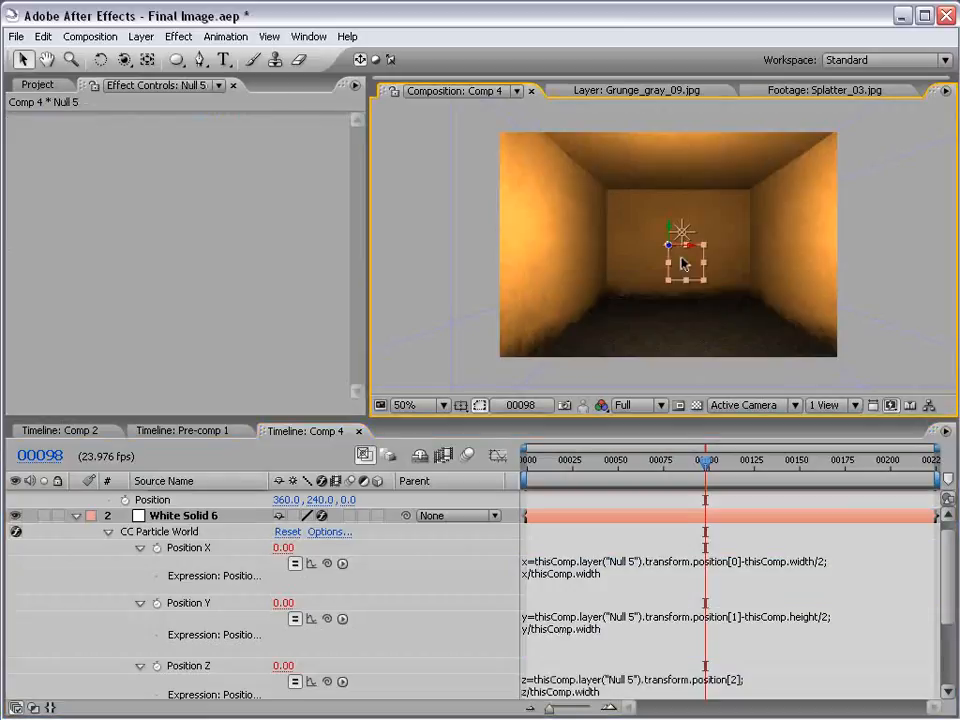
pyautogui.press('h')
pyautogui.moveTo(547, 545); pyautogui.dragTo(574, 597)
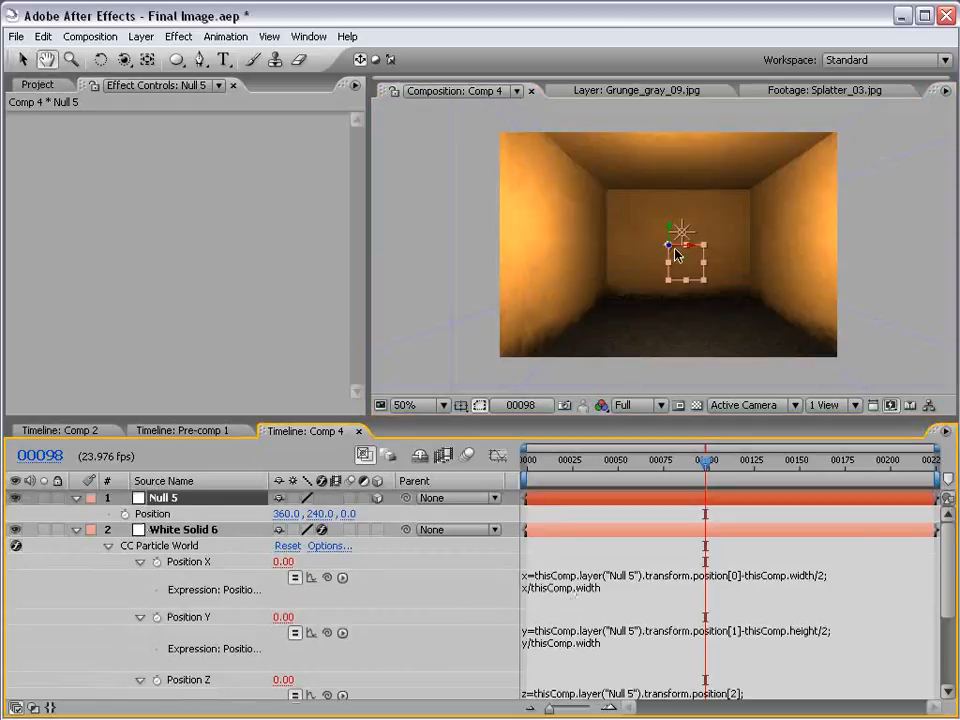
pyautogui.press('v')
pyautogui.moveTo(681, 257); pyautogui.dragTo(901, 321)
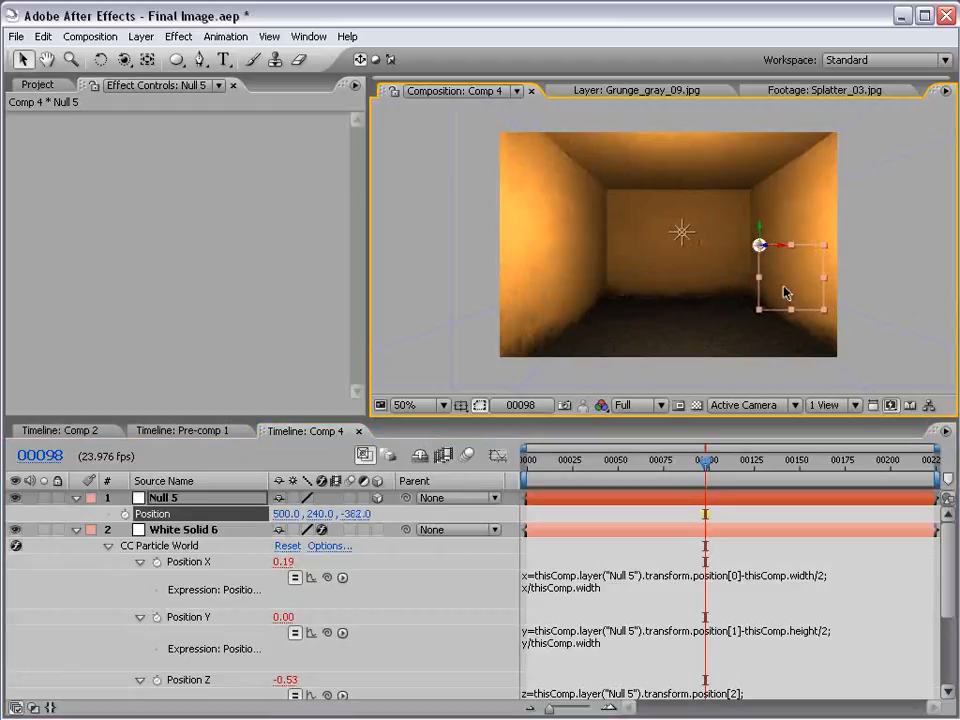
pyautogui.click(580, 502)
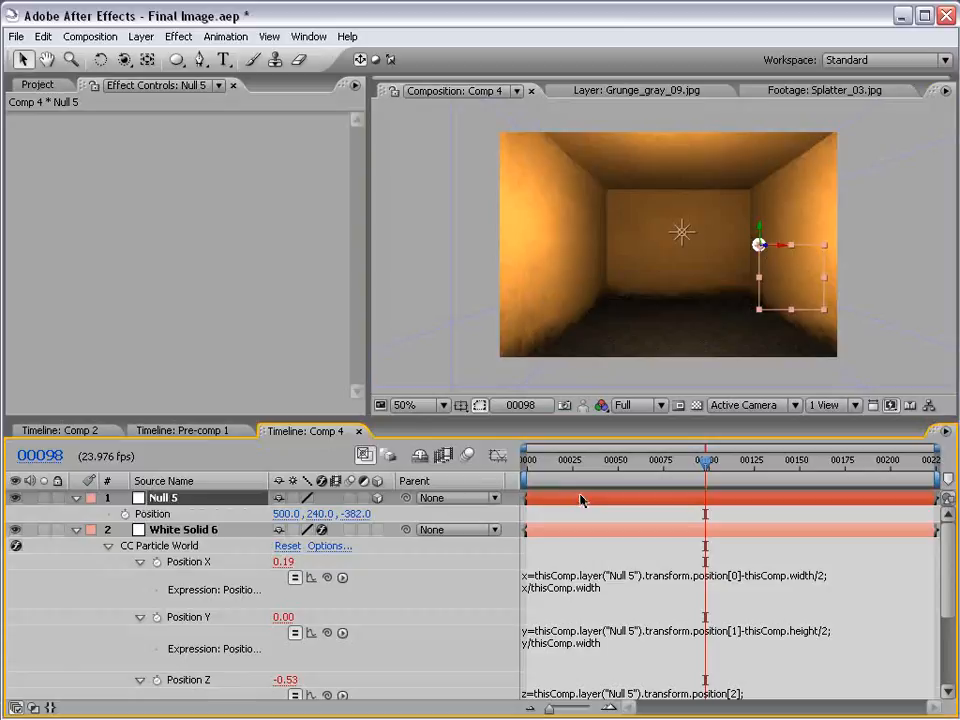
# Add the expression wiggle(3,50) to Null 5's Position and check the particle trail at frame 36
pyautogui.keyDown('alt'); pyautogui.click(125, 513); pyautogui.keyUp('alt')
pyautogui.write('wiggle(3,50')
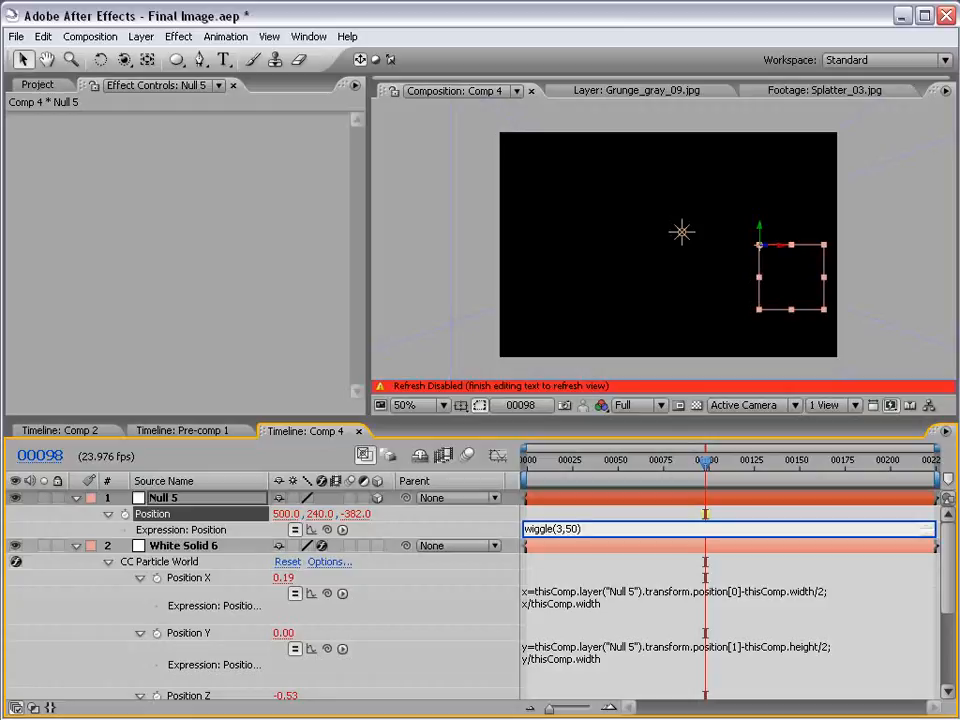
pyautogui.click(570, 516)
pyautogui.click(572, 461)
pyautogui.moveTo(572, 461)
pyautogui.mouseDown()
pyautogui.moveTo(786, 460)
pyautogui.moveTo(590, 460)
pyautogui.mouseUp()
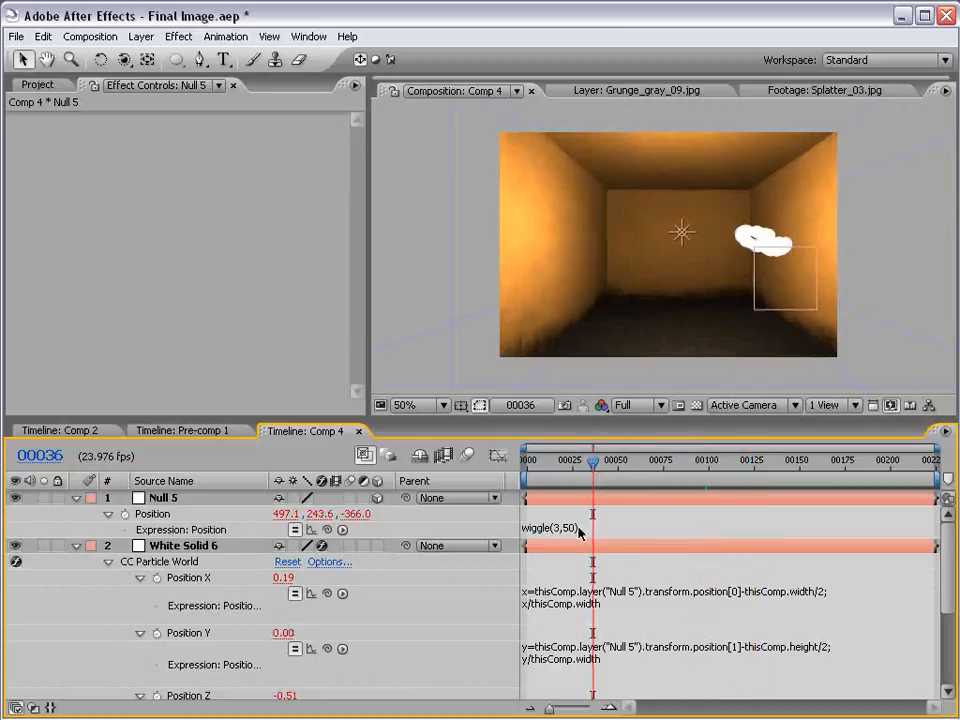
# Change Null 5's Position expression to wiggle(3,100) and preview the particle trail
pyautogui.click(580, 530)
pyautogui.doubleClick(575, 529)
pyautogui.write('100')
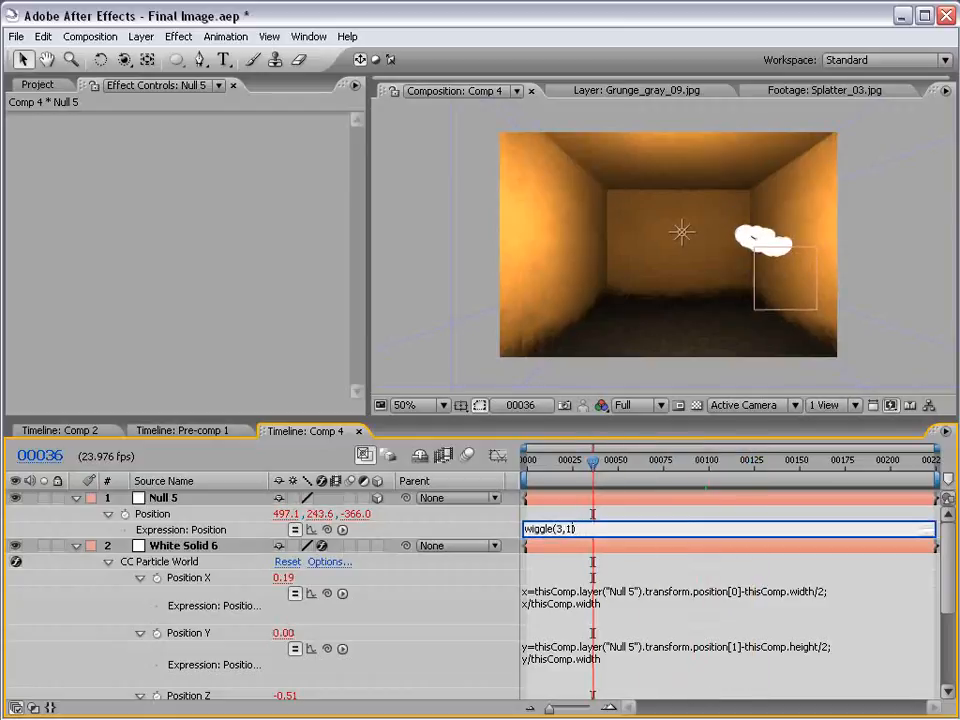
pyautogui.click(621, 516)
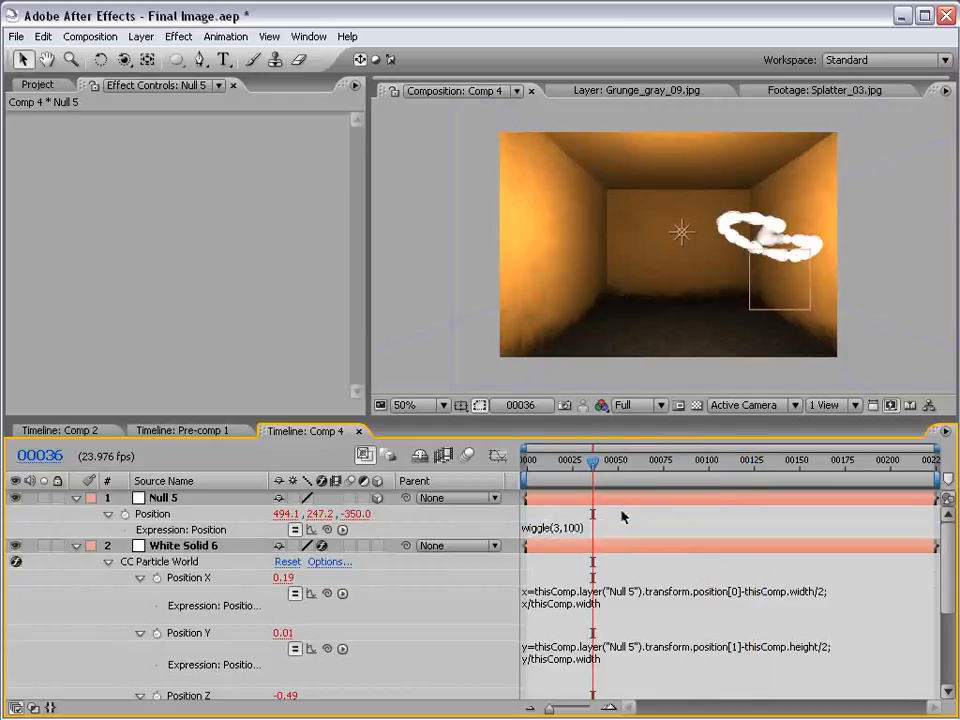
pyautogui.press('KP_0')
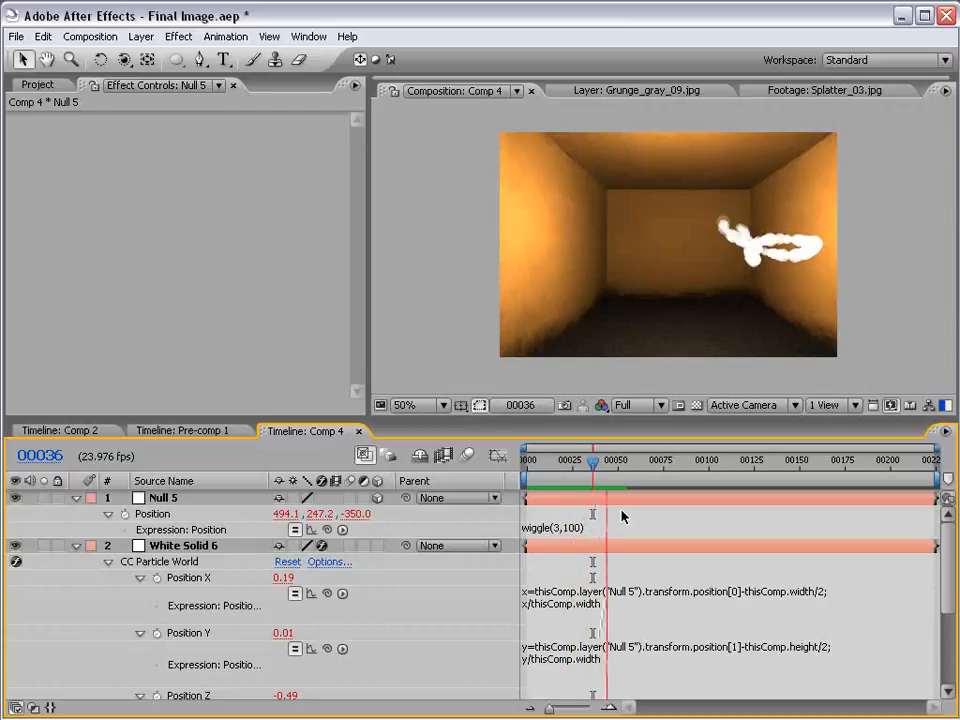
pyautogui.press('space')
pyautogui.moveTo(593, 465)
pyautogui.mouseDown()
pyautogui.moveTo(516, 473)
pyautogui.moveTo(593, 470)
pyautogui.mouseUp()
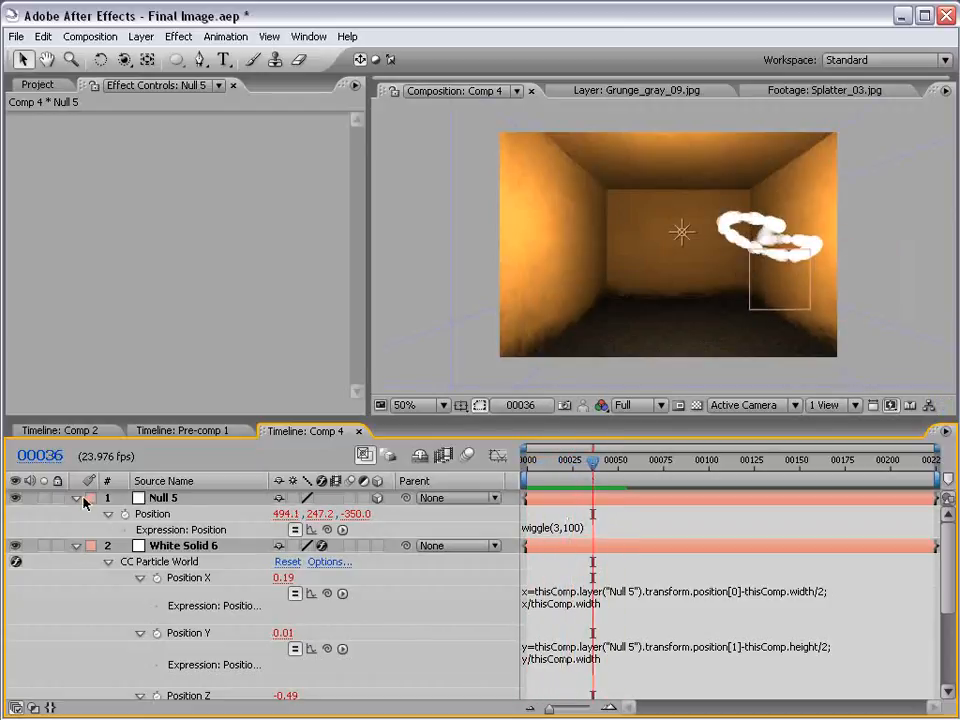
# Collapse the properties of Null 5 and White Solid 6, leaving White Solid 6 selected
pyautogui.click(77, 498)
pyautogui.click(156, 497)
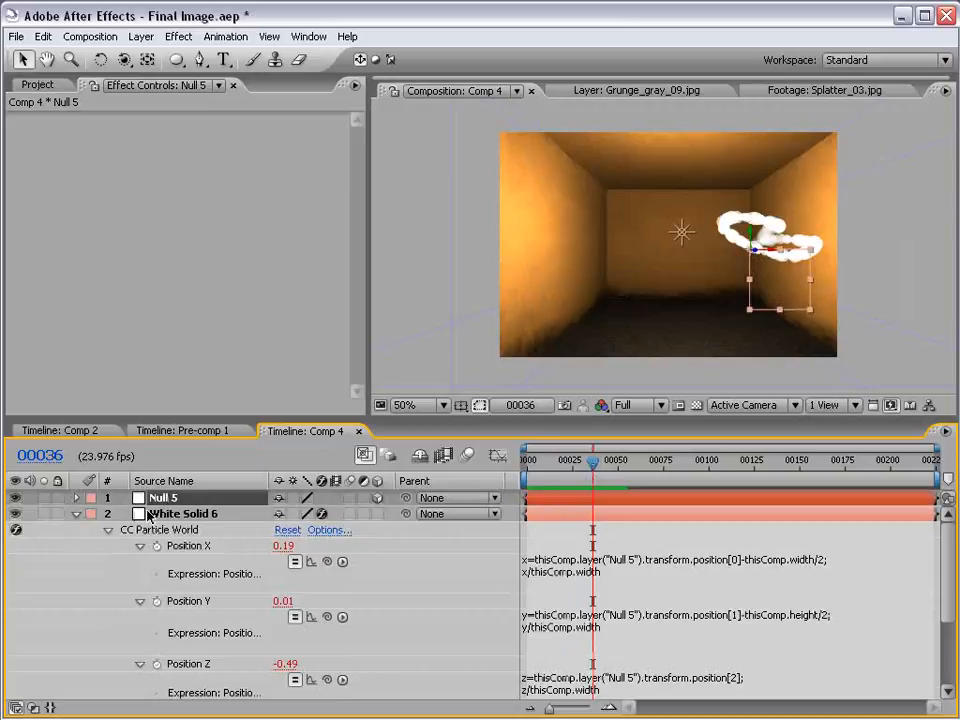
pyautogui.click(150, 514)
pyautogui.click(77, 514)
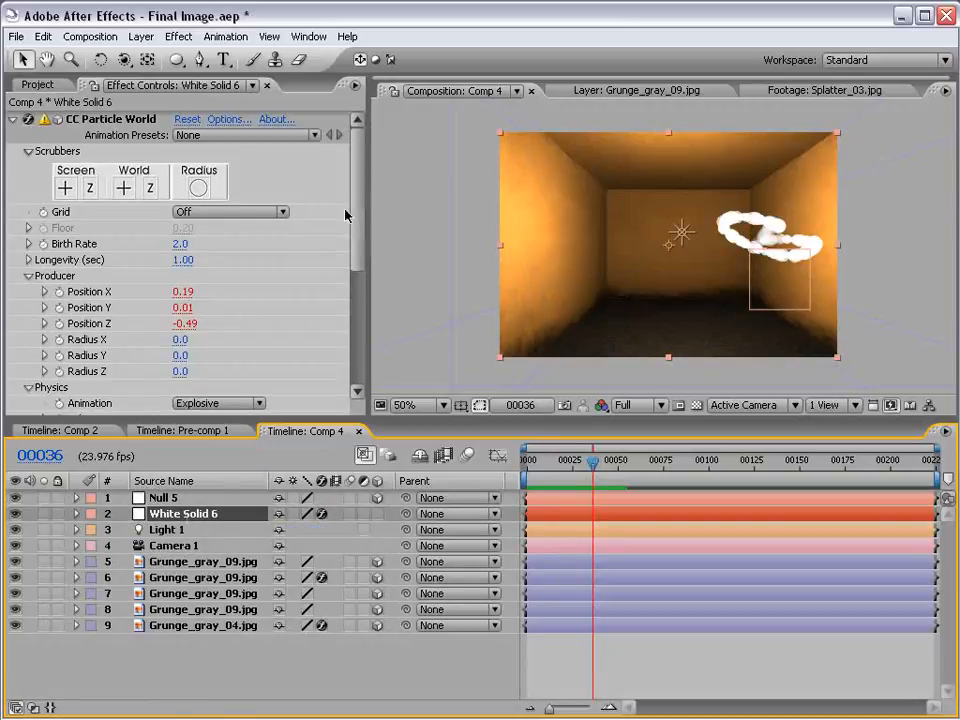
# Set CC Particle World's particle Birth Size to 0.200 and Death Size to 0.000
pyautogui.scroll(-5, 345, 215)
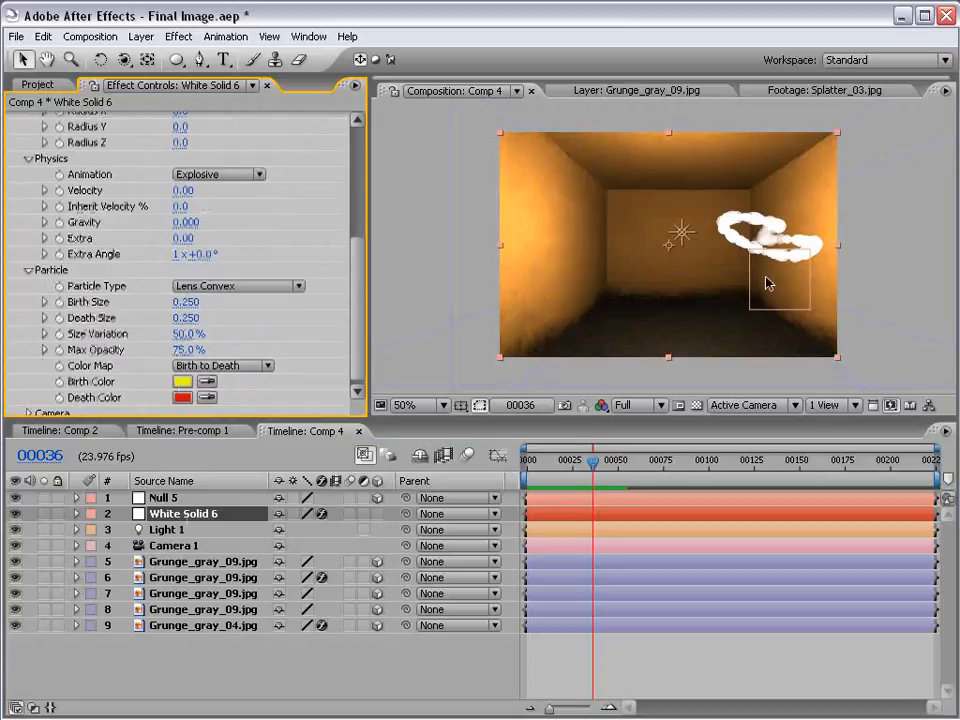
pyautogui.moveTo(189, 304); pyautogui.dragTo(95, 318)
pyautogui.moveTo(183, 307); pyautogui.dragTo(193, 302)
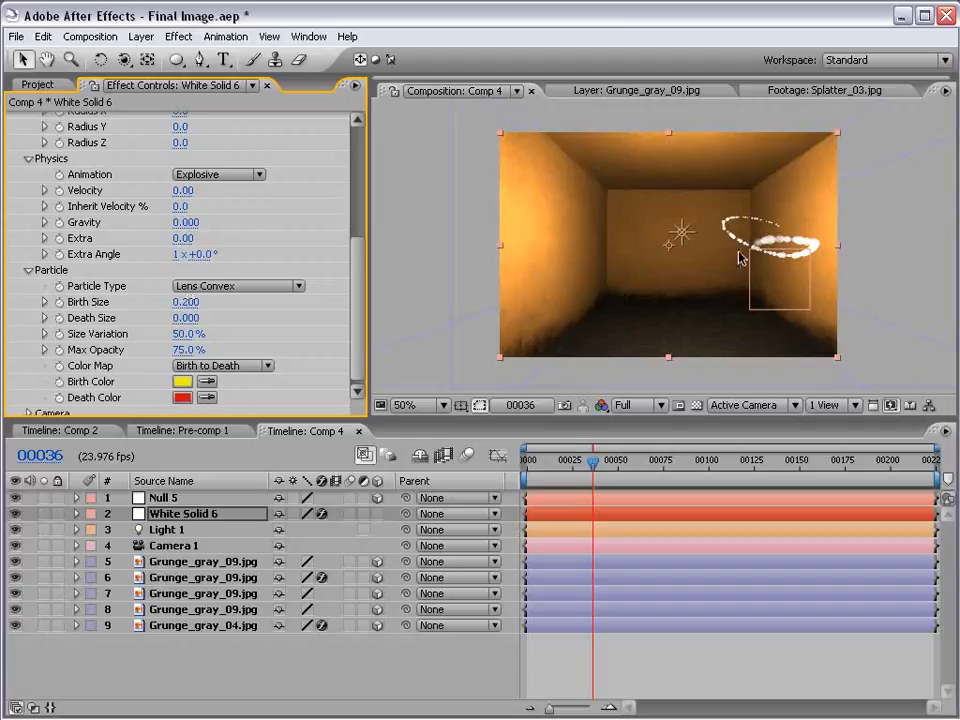
# Set CC Particle World's Birth Rate to 75
pyautogui.moveTo(358, 297); pyautogui.dragTo(350, 180)
pyautogui.moveTo(181, 252); pyautogui.dragTo(455, 205)
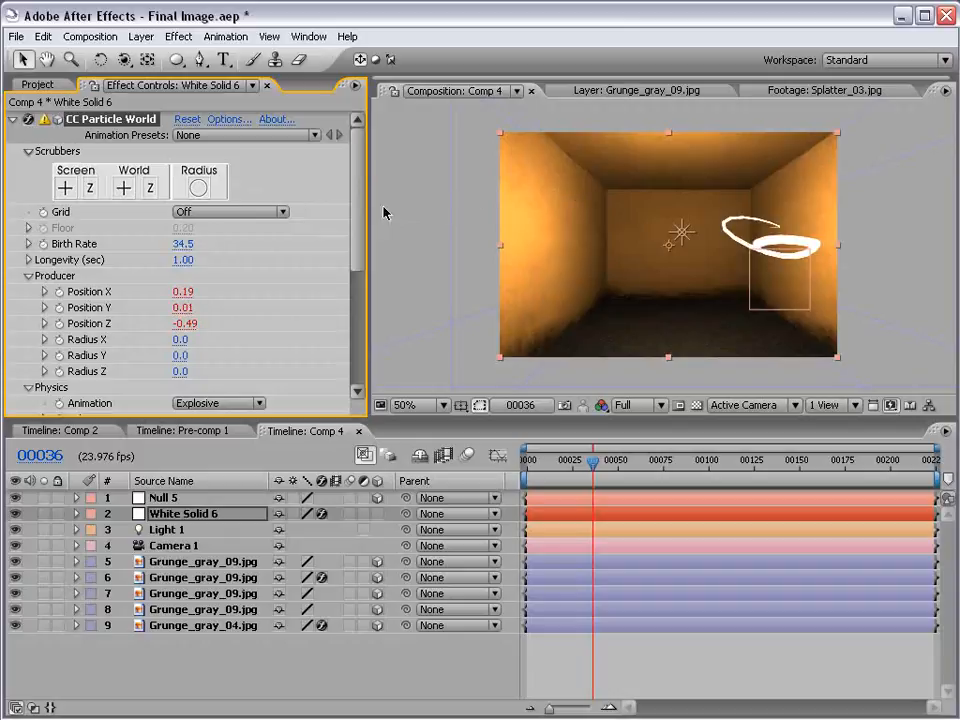
pyautogui.click(183, 244)
pyautogui.write('75')
pyautogui.press('Return')
# Set the particle Birth Size to 0.090, then start the work area at frame 36 and preview the thinner streak
pyautogui.scroll(-3, 355, 295)
pyautogui.scroll(-3, 355, 295)
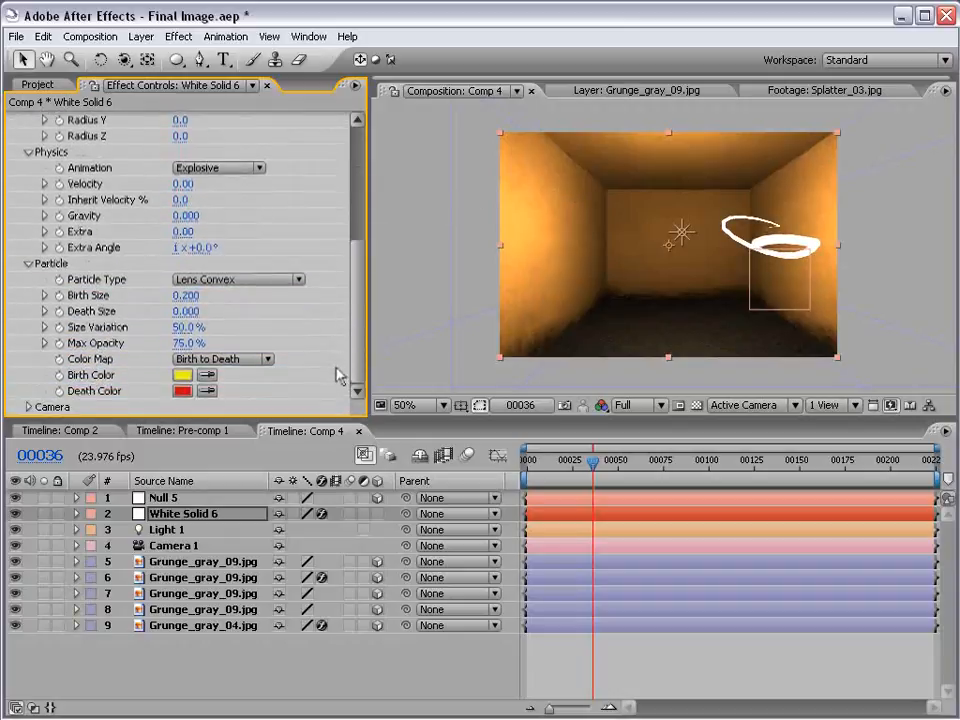
pyautogui.moveTo(187, 296); pyautogui.dragTo(182, 296)
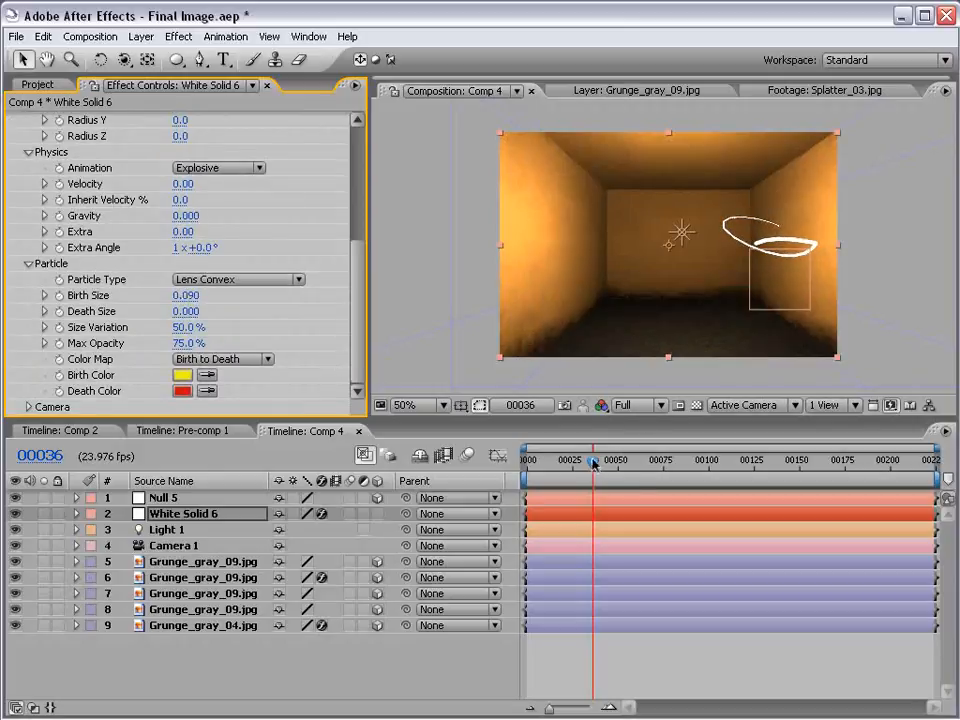
pyautogui.press('b')
pyautogui.press('KP_0')
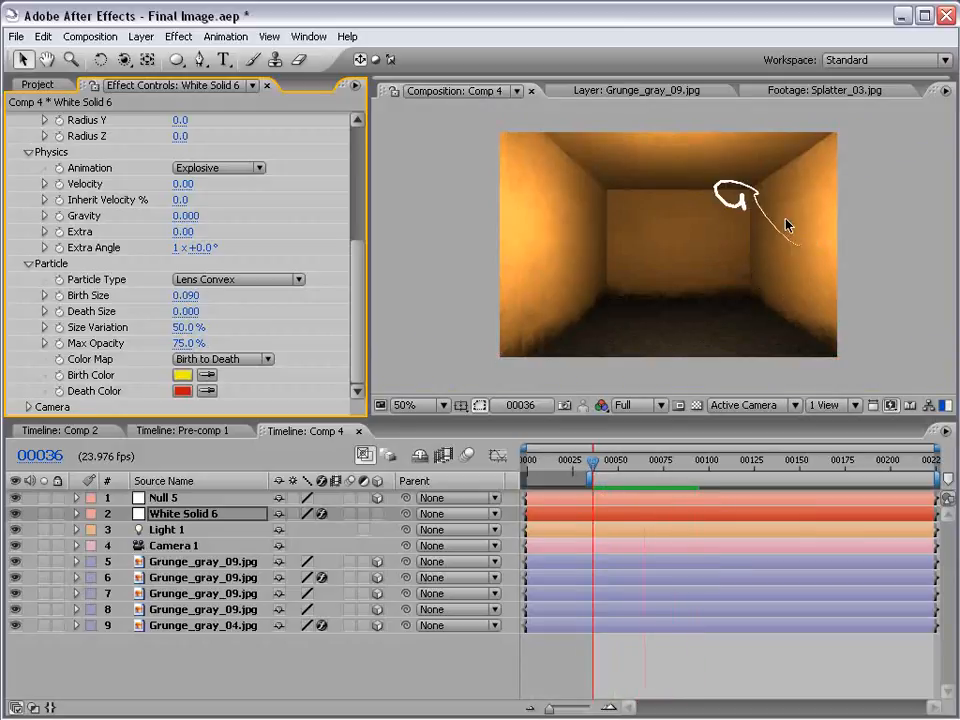
# Move to frame 68 and inspect the light streak up close with no layer selected
pyautogui.moveTo(622, 469)
pyautogui.mouseDown()
pyautogui.moveTo(679, 466)
pyautogui.moveTo(651, 466)
pyautogui.mouseUp()
pyautogui.click(653, 648)
pyautogui.scroll(1, 838, 287)
pyautogui.moveTo(852, 309); pyautogui.dragTo(664, 250)
pyautogui.scroll(-1, 611, 260)
pyautogui.moveTo(357, 307); pyautogui.dragTo(354, 172)
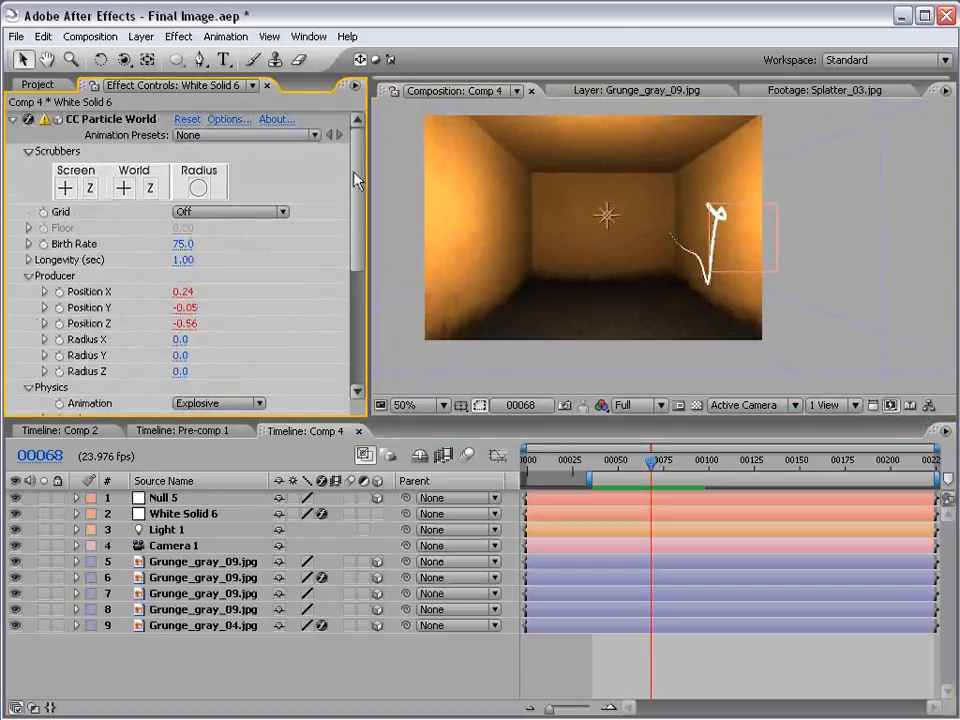
# Set CC Particle World's Opacity Map to the Fade Out Round preset and apply the options
pyautogui.click(230, 121)
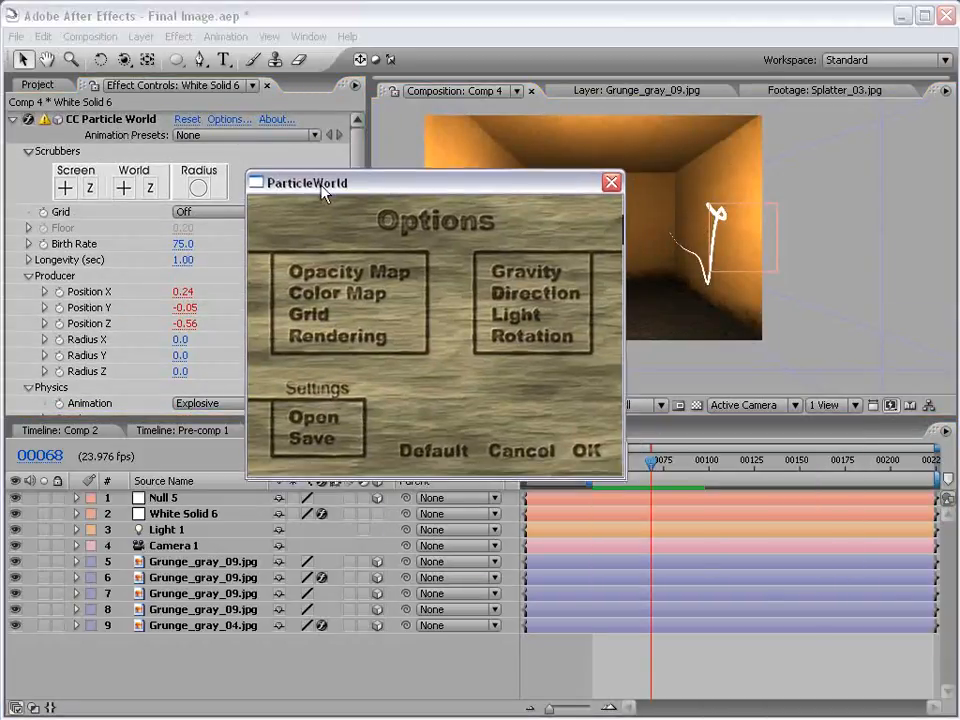
pyautogui.click(355, 258)
pyautogui.moveTo(267, 156); pyautogui.dragTo(391, 217)
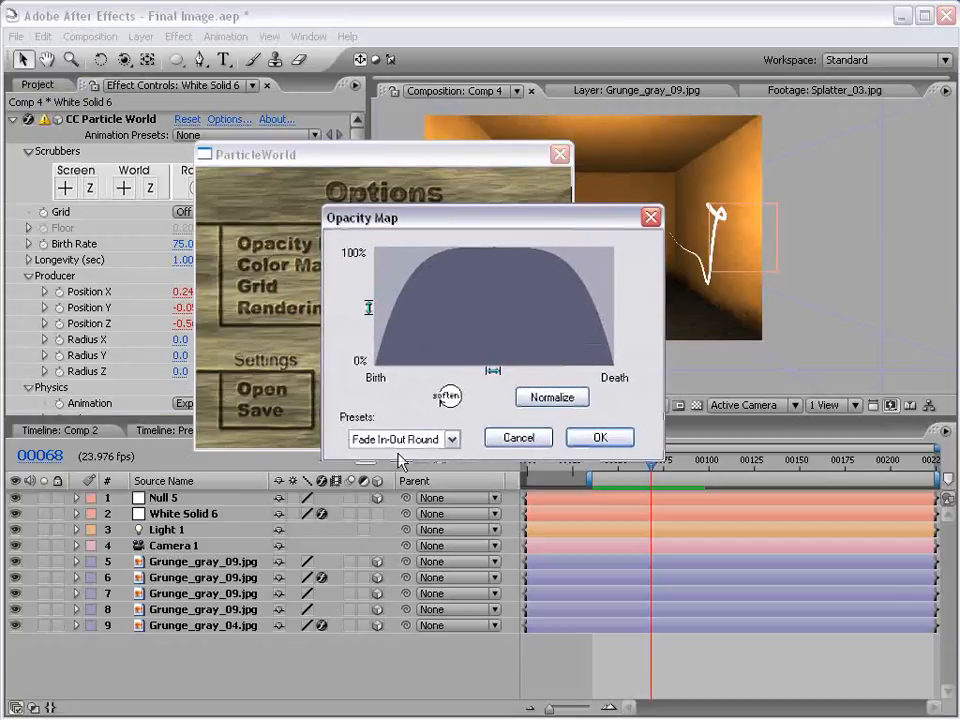
pyautogui.click(451, 439)
pyautogui.click(385, 560)
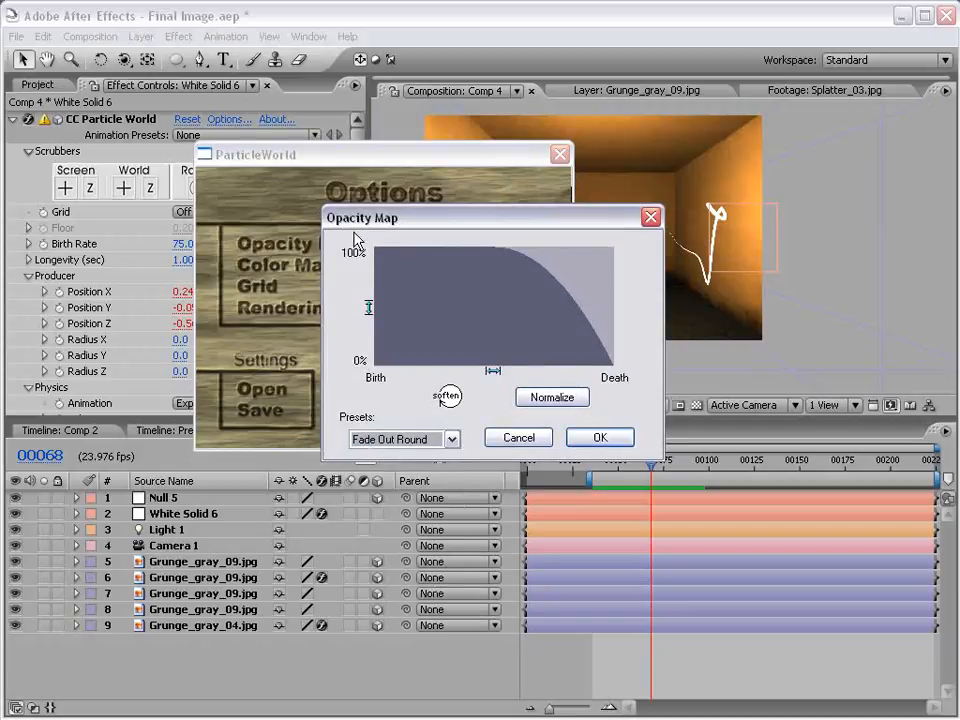
pyautogui.click(600, 437)
pyautogui.moveTo(435, 154); pyautogui.dragTo(421, 198)
pyautogui.click(517, 469)
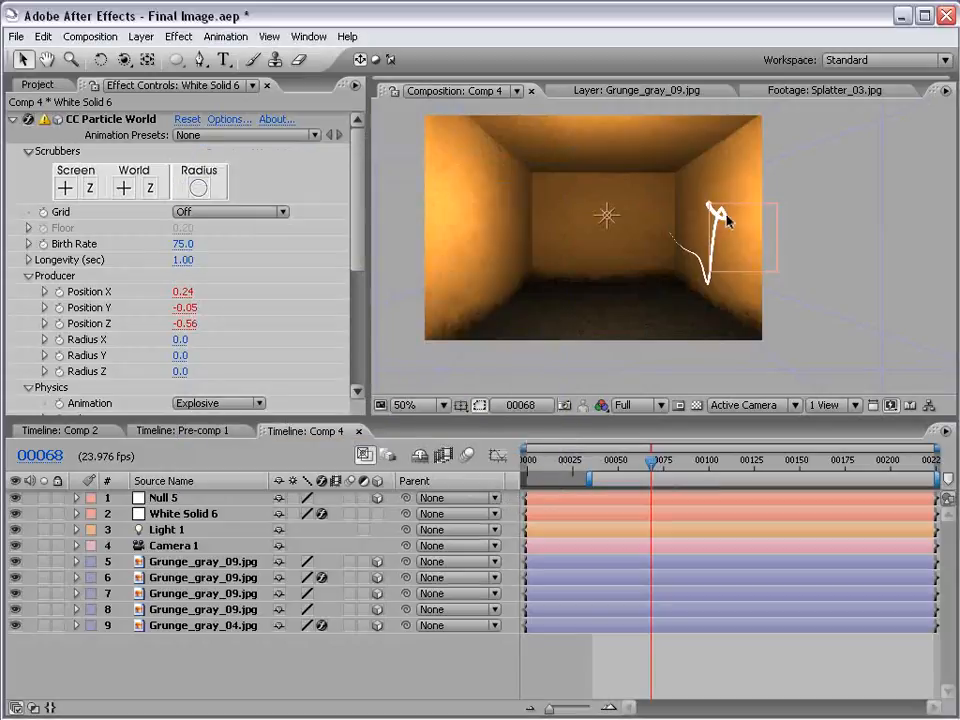
# Examine the tapering light streak up close at frame 68 and at frame 104
pyautogui.scroll(1, 725, 215)
pyautogui.press('space')
pyautogui.moveTo(834, 208); pyautogui.dragTo(724, 249)
pyautogui.click(722, 248)
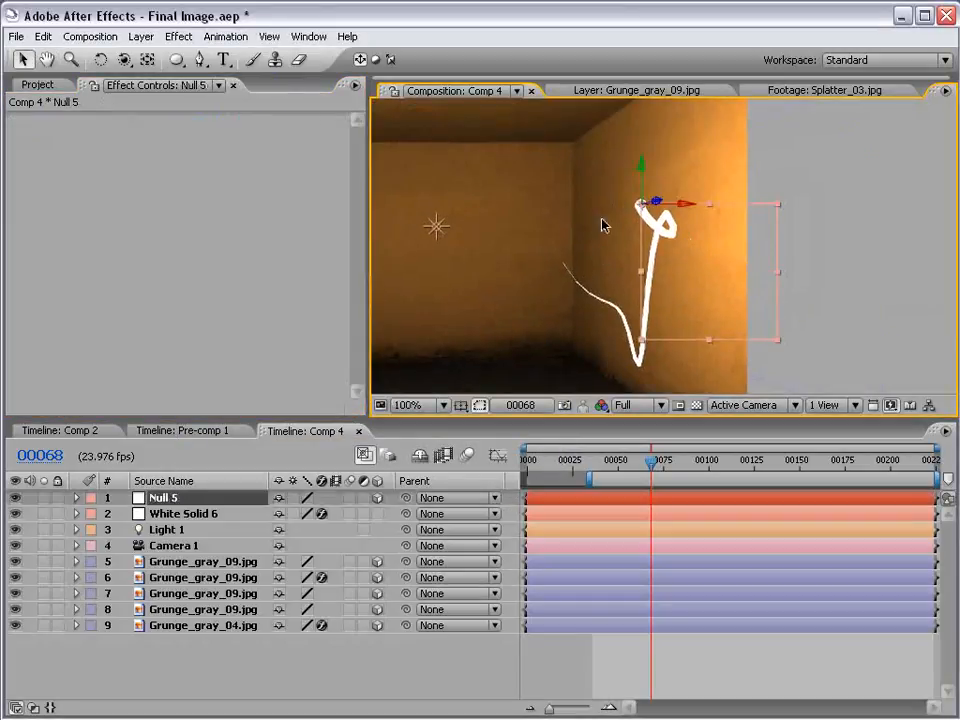
pyautogui.click(318, 678)
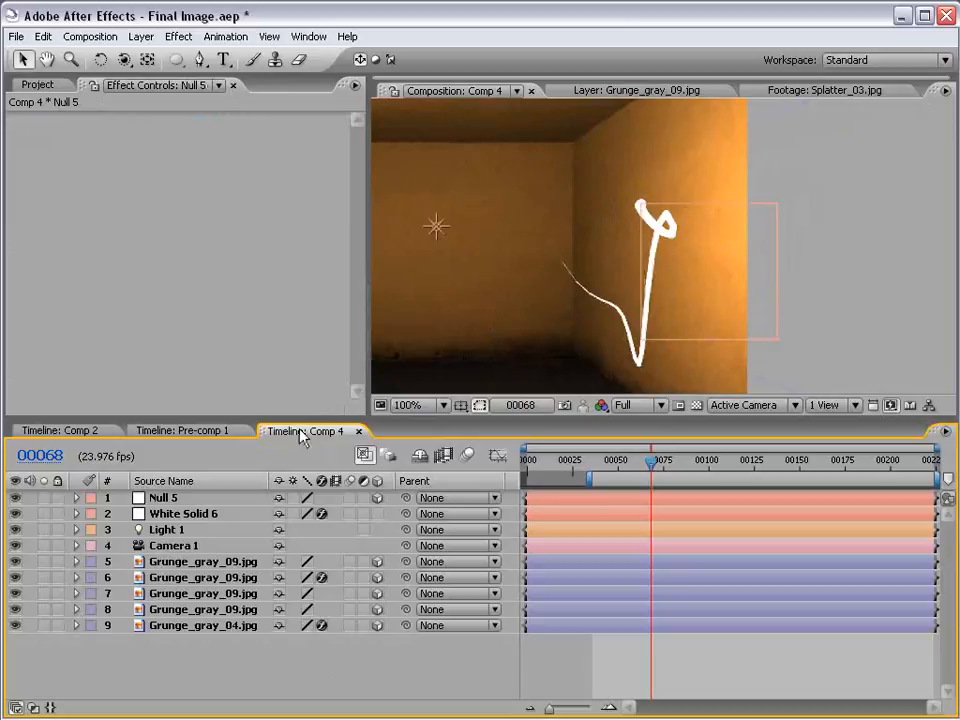
pyautogui.moveTo(668, 463); pyautogui.dragTo(717, 468)
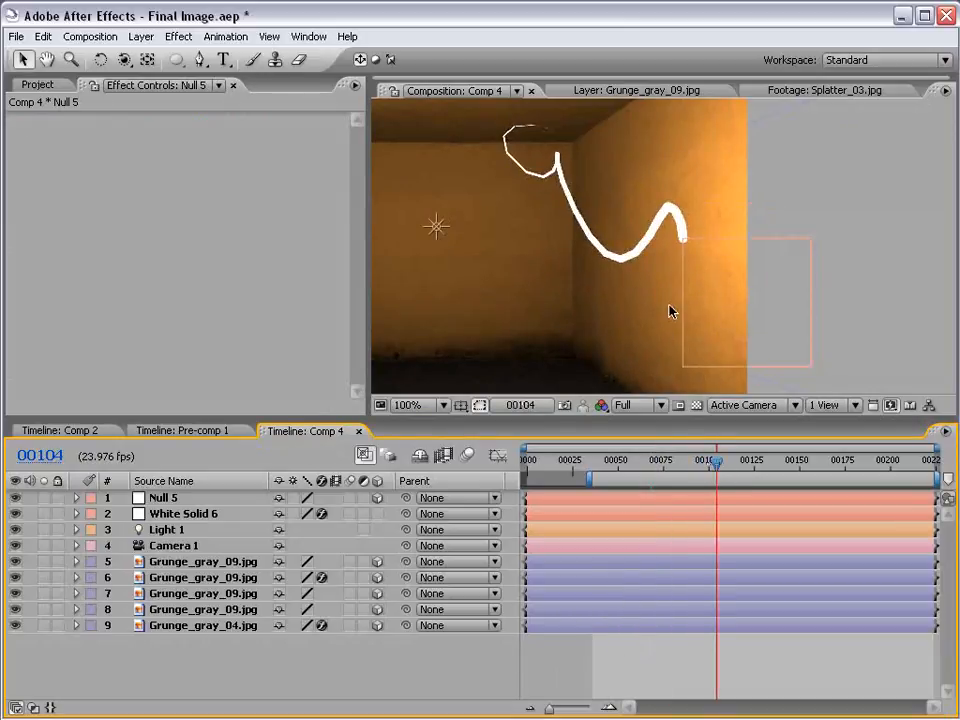
pyautogui.scroll(-1, 604, 208)
pyautogui.press('space')
pyautogui.moveTo(606, 244); pyautogui.dragTo(670, 233)
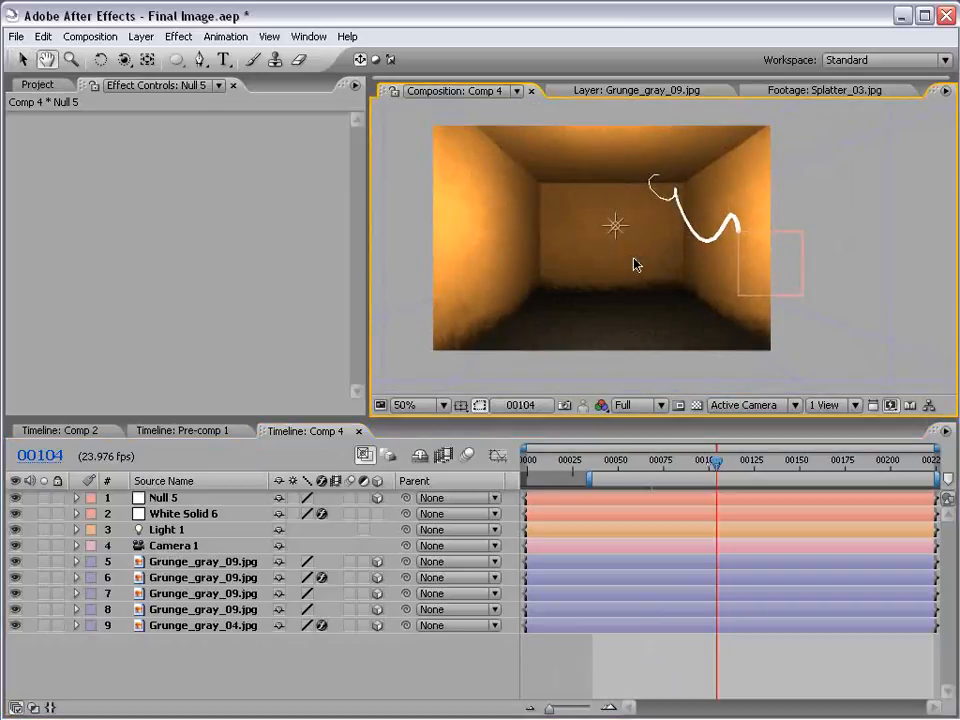
# Rename the White Solid 6 layer as Particles and the Null 5 layer as POINT
pyautogui.click(40, 85)
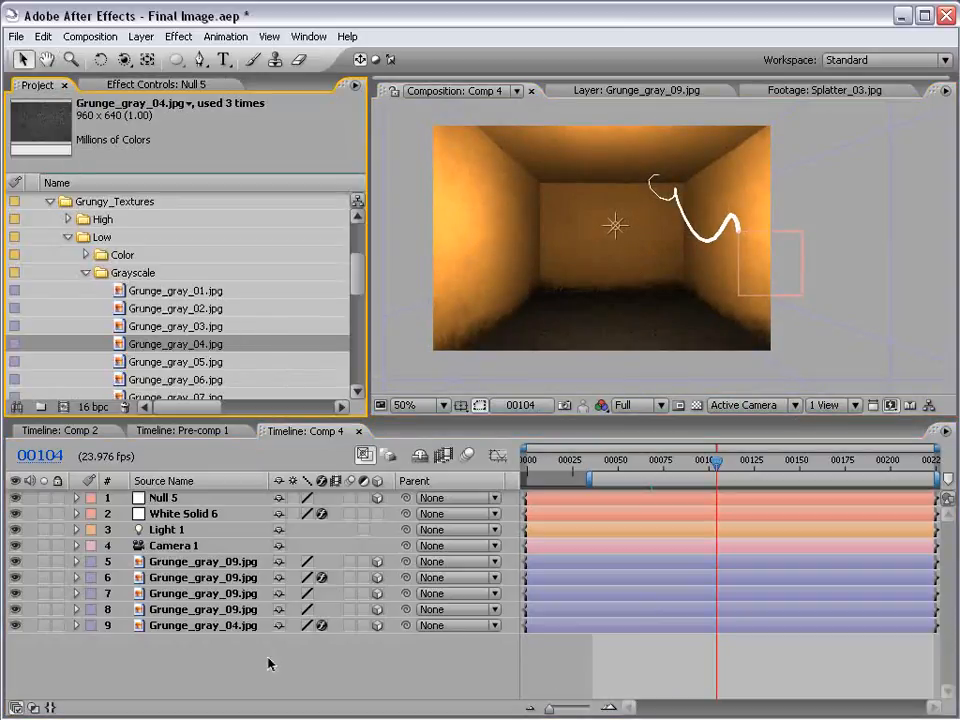
pyautogui.click(177, 514)
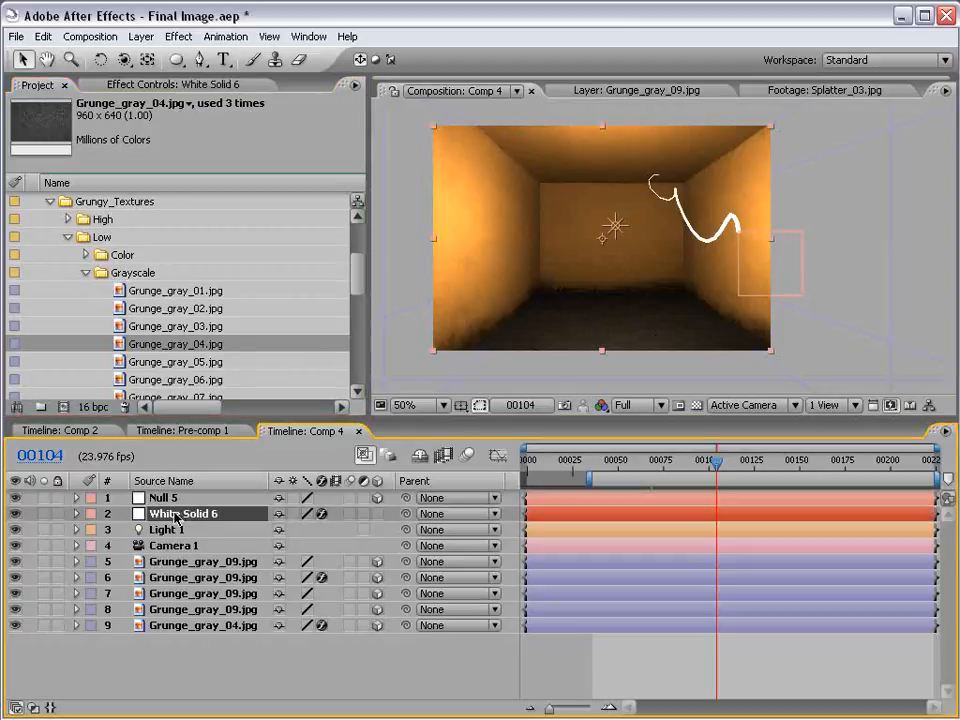
pyautogui.press('Return')
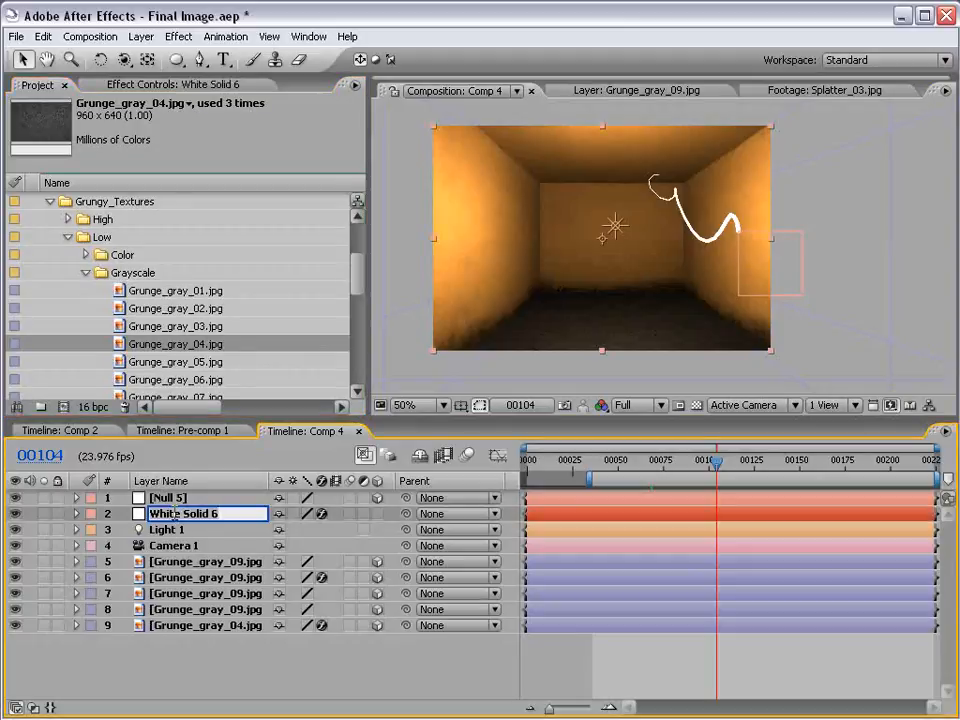
pyautogui.write('Particles')
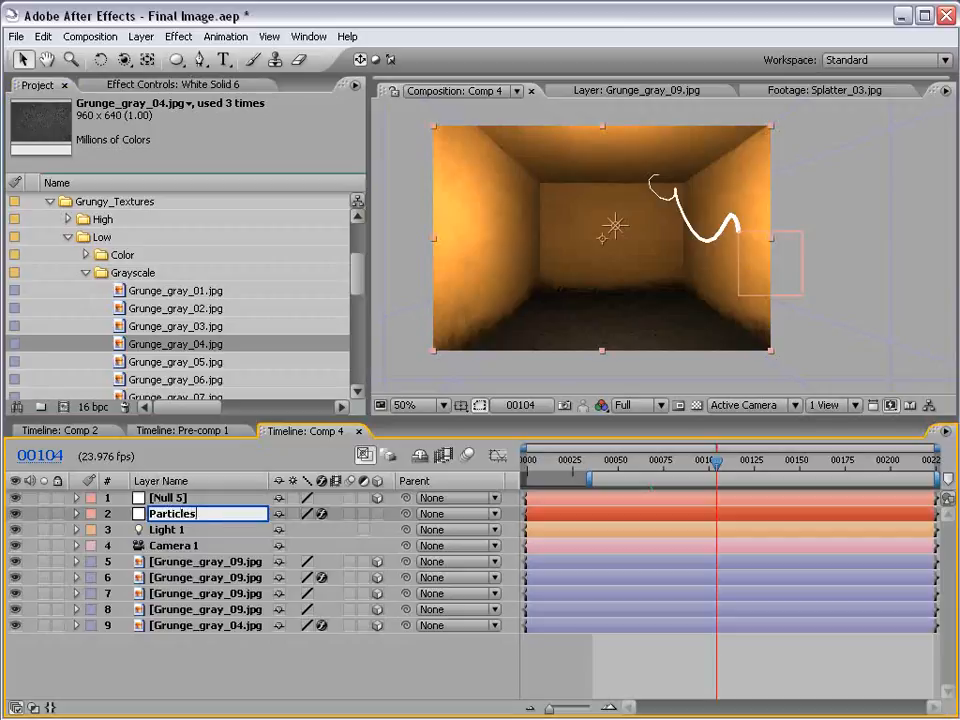
pyautogui.press('Return')
pyautogui.click(166, 497)
pyautogui.press('Return')
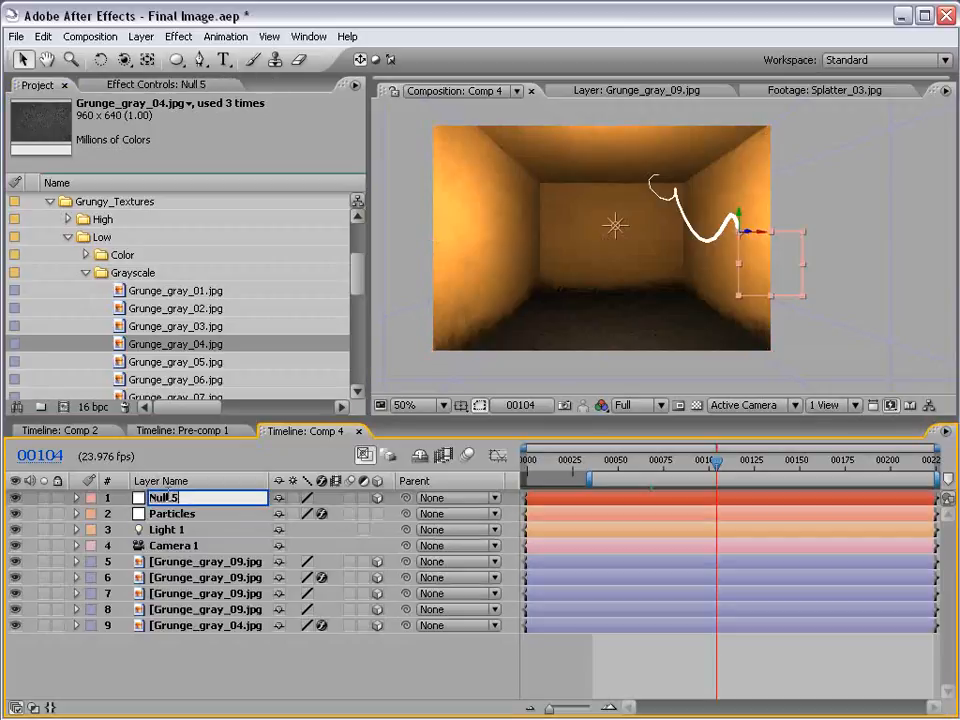
pyautogui.write('POINT')
# Apply the Stylize Glow effect to the Particles layer
pyautogui.click(172, 513)
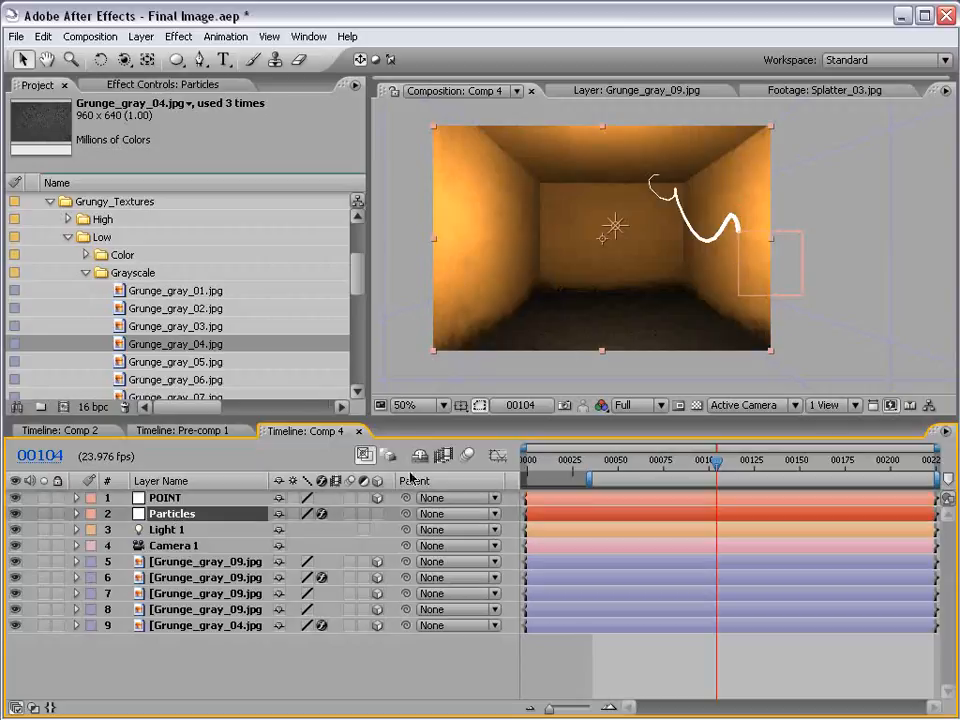
pyautogui.click(178, 36)
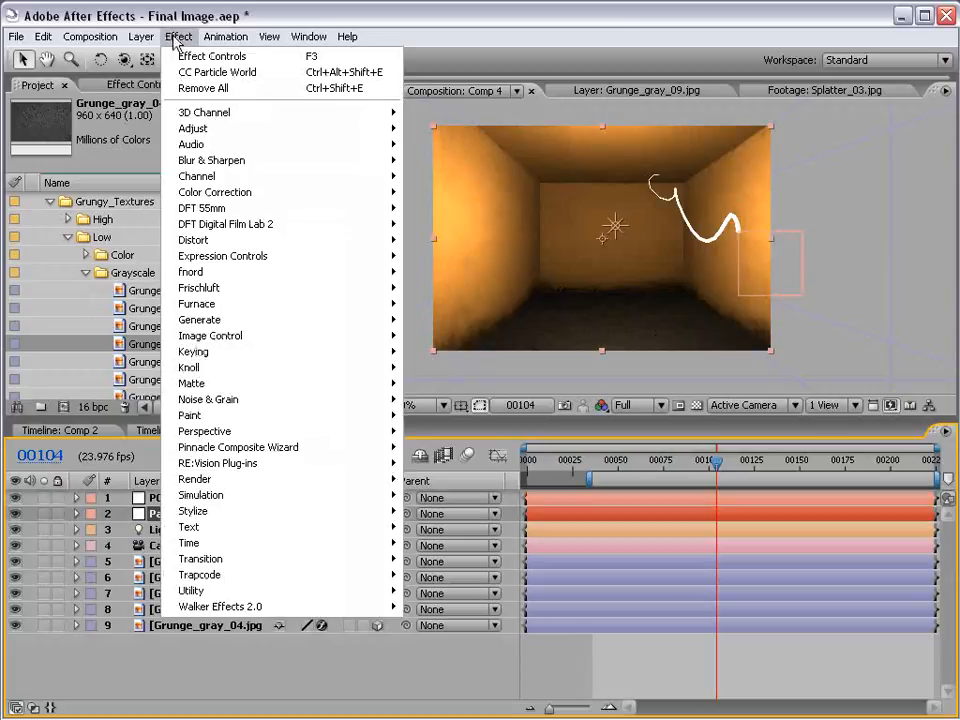
pyautogui.moveTo(225, 511)
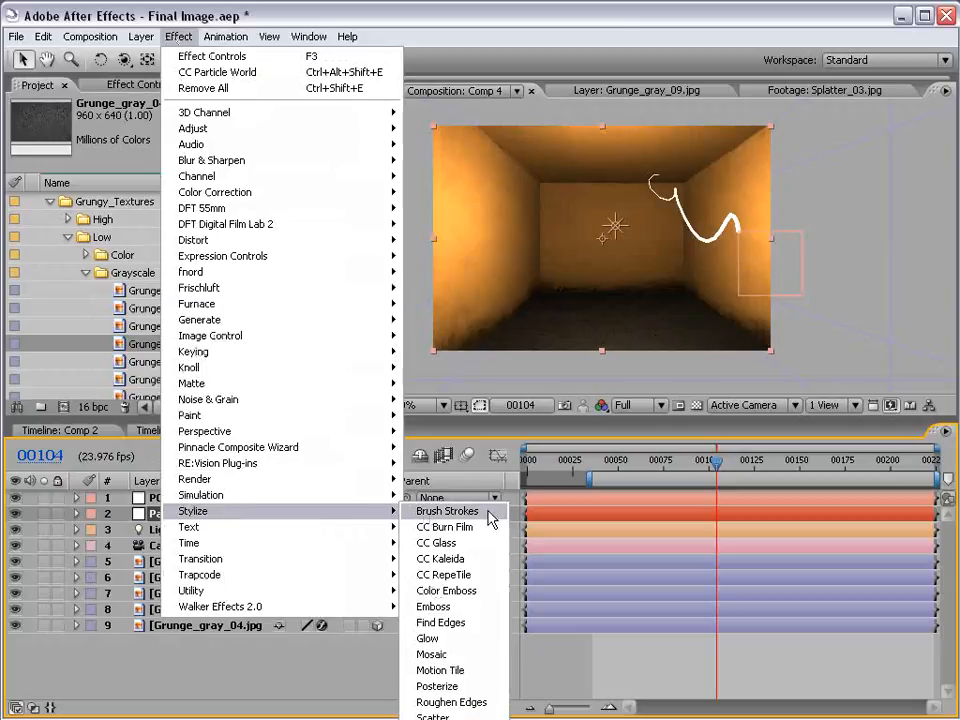
pyautogui.click(433, 638)
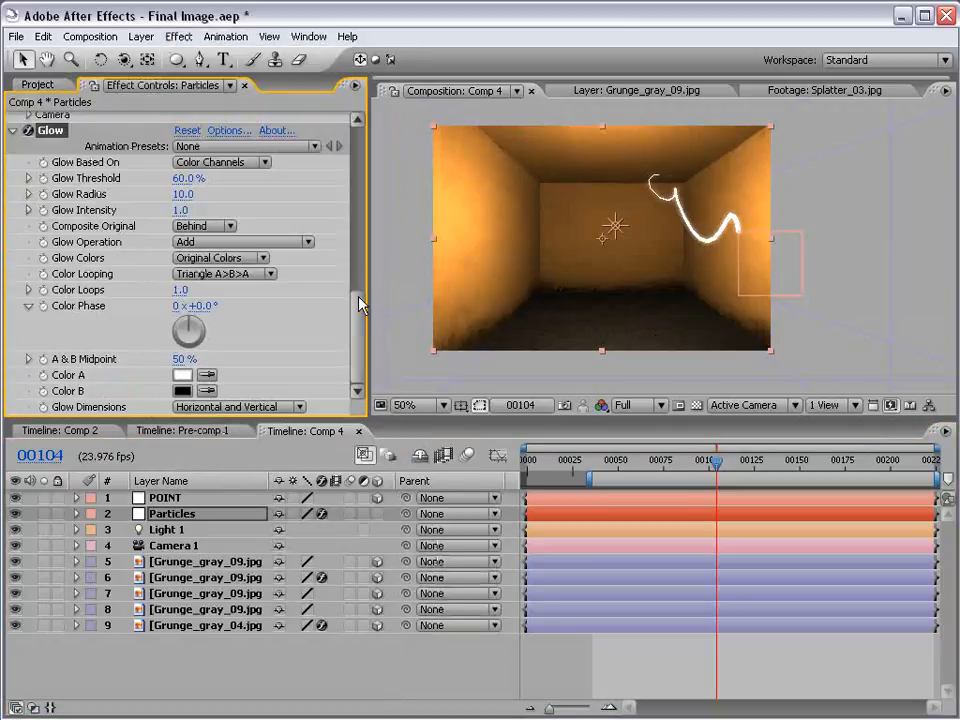
# Set the Glow's Color B to bright orange and its Glow Colors to A & B Colors
pyautogui.click(182, 390)
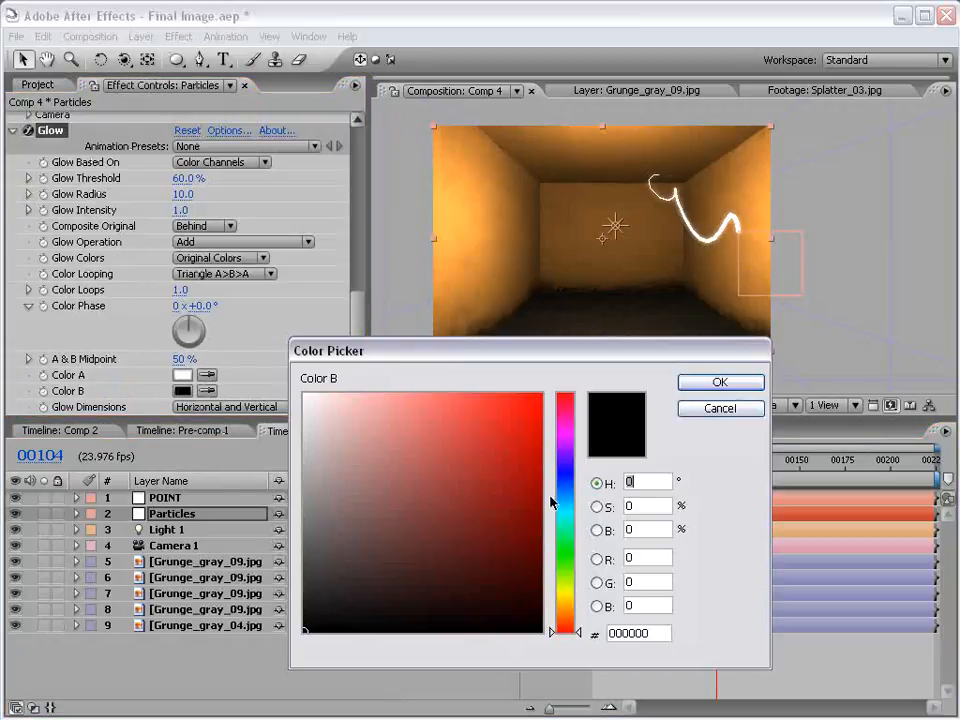
pyautogui.click(566, 608)
pyautogui.moveTo(566, 608); pyautogui.dragTo(566, 614)
pyautogui.moveTo(495, 429); pyautogui.dragTo(541, 398)
pyautogui.click(710, 383)
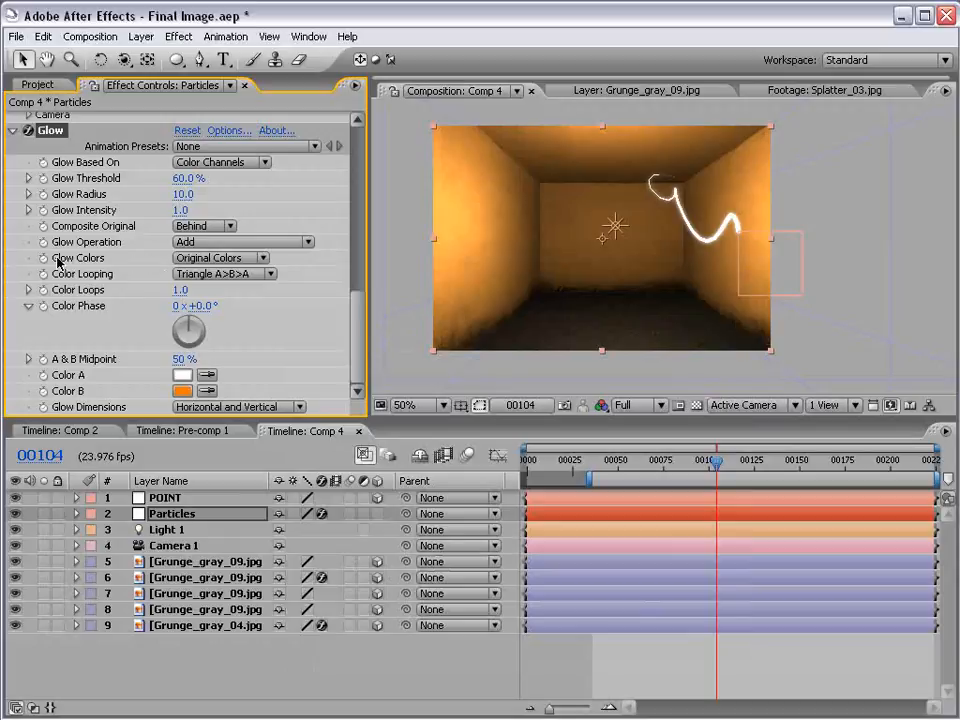
pyautogui.click(215, 258)
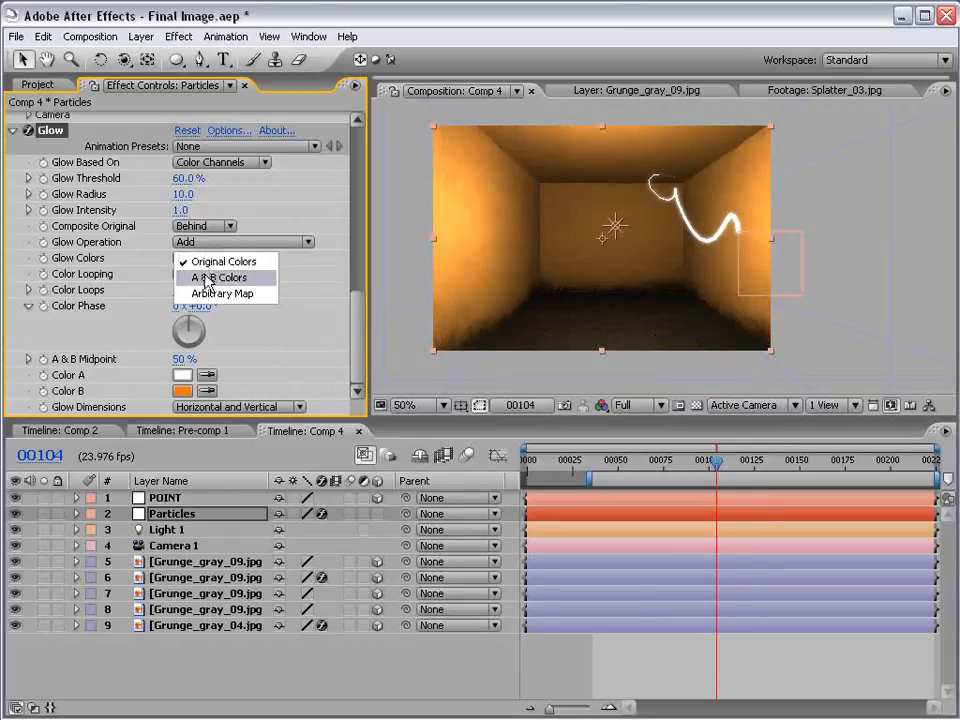
pyautogui.click(268, 284)
# Set the Glow Intensity to 2.3 and the Glow Radius to 17.0
pyautogui.scroll(2, 656, 264)
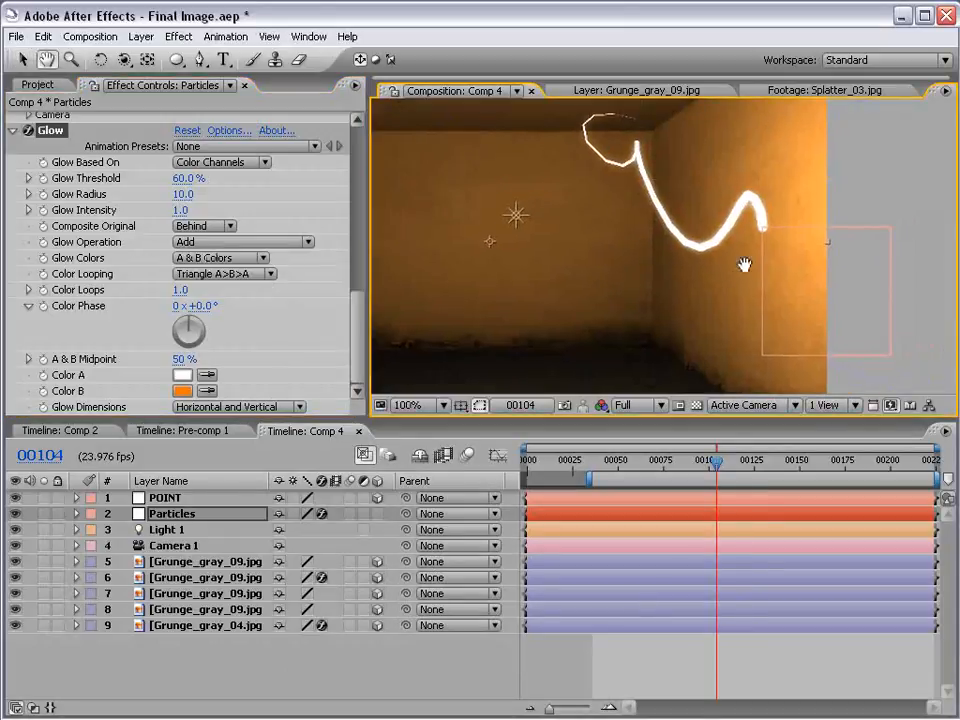
pyautogui.moveTo(172, 221)
pyautogui.mouseDown()
pyautogui.moveTo(190, 212)
pyautogui.moveTo(333, 213)
pyautogui.moveTo(298, 214)
pyautogui.mouseUp()
pyautogui.moveTo(182, 194); pyautogui.dragTo(185, 192)
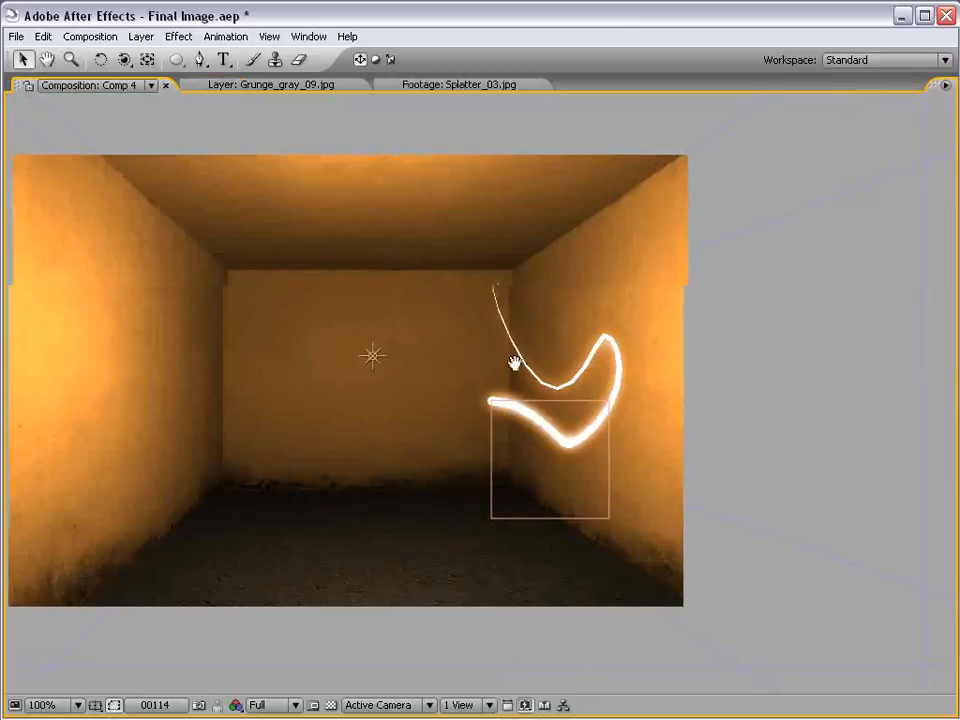
# Preview the glowing streak in a maximized composition view, then restore the normal layout
pyautogui.moveTo(514, 362); pyautogui.dragTo(641, 352)
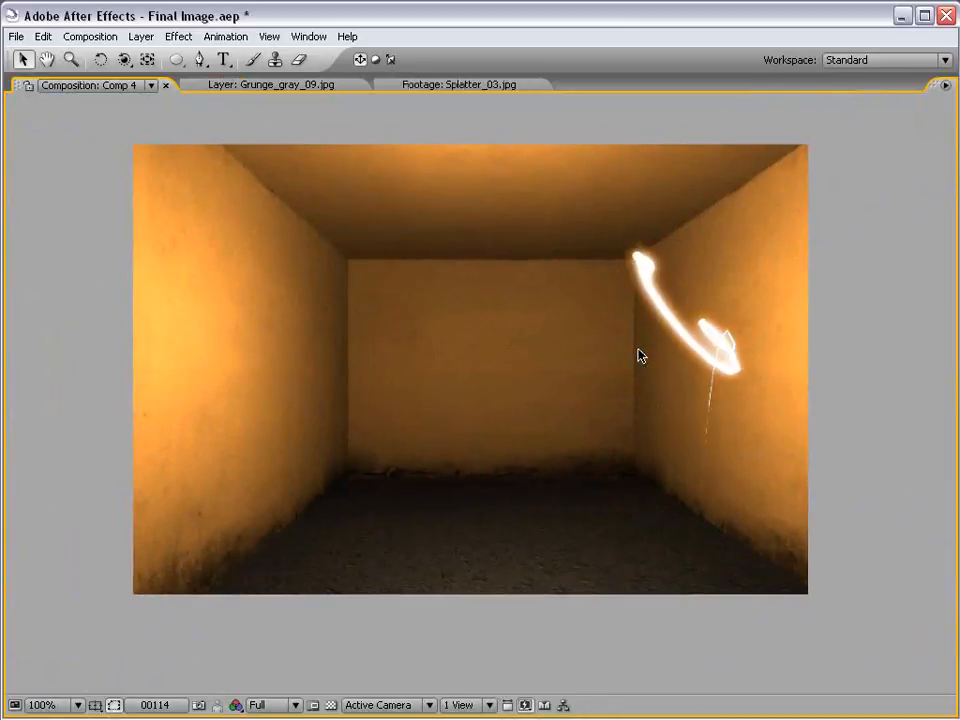
pyautogui.press('KP_0')
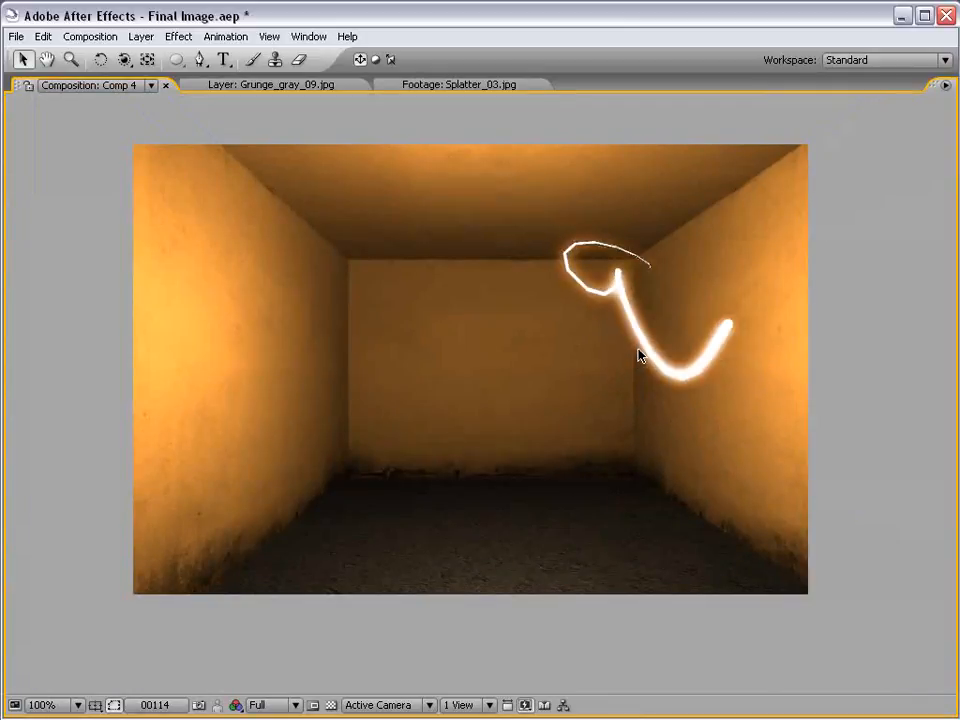
pyautogui.press('`')
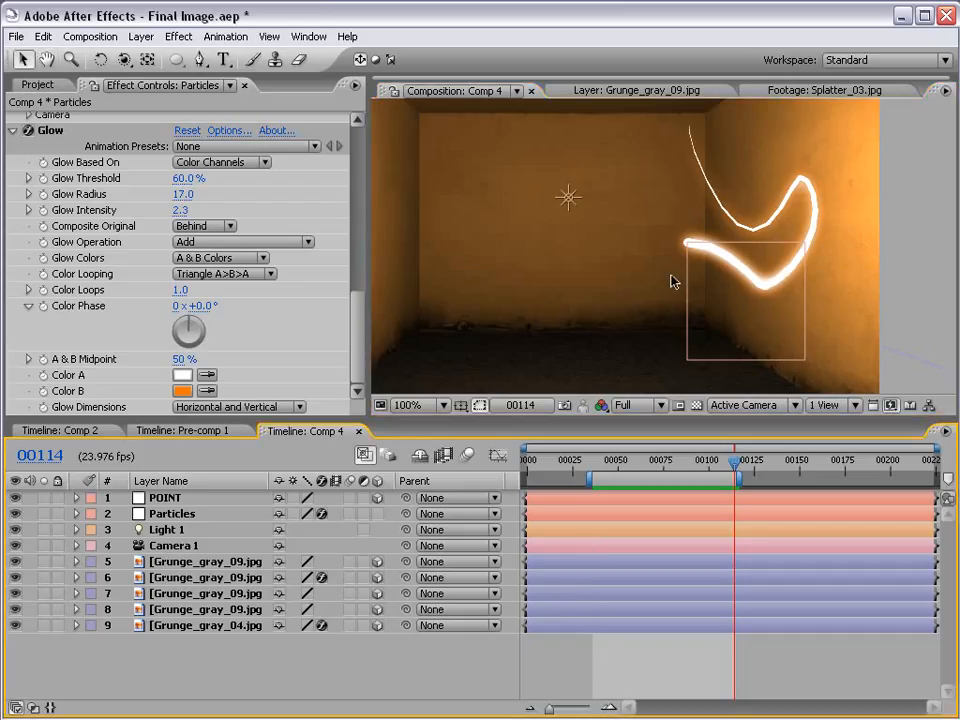
pyautogui.scroll(-2, 690, 250)
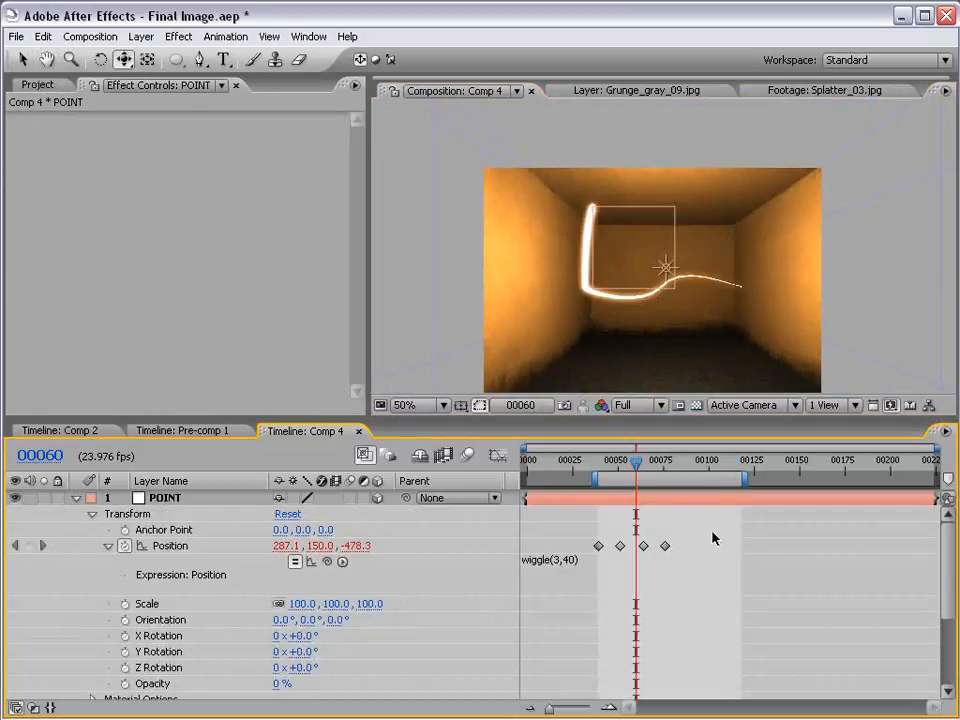
# Change the wiggle expression on POINT's Position to wiggle(3,120)
pyautogui.moveTo(713, 538); pyautogui.dragTo(583, 549)
pyautogui.press('Delete')
pyautogui.click(603, 562)
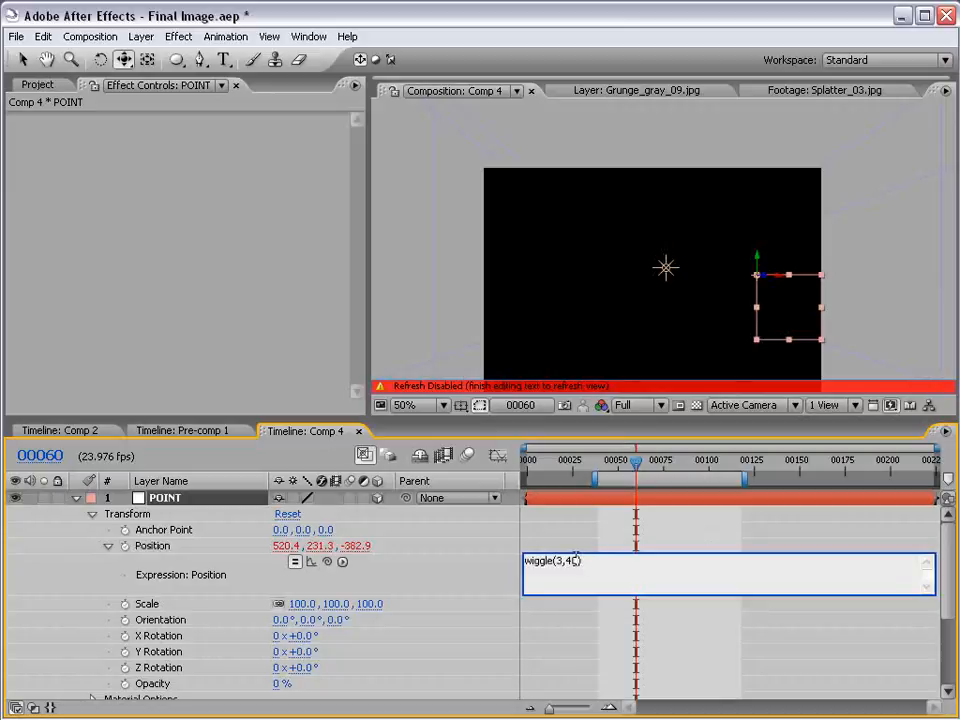
pyautogui.write('12')
pyautogui.click(534, 551)
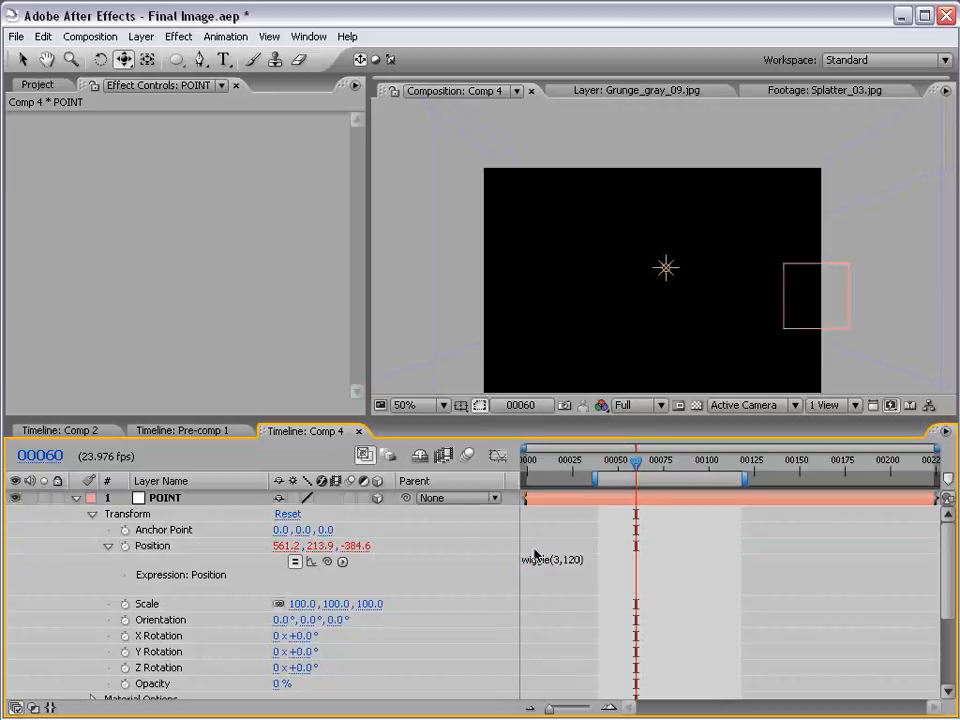
# At frame 111, move the POINT null from the right wall to the middle of the room, to about 368.1, 289.4, -189.5
pyautogui.moveTo(634, 461); pyautogui.dragTo(730, 463)
pyautogui.press('v')
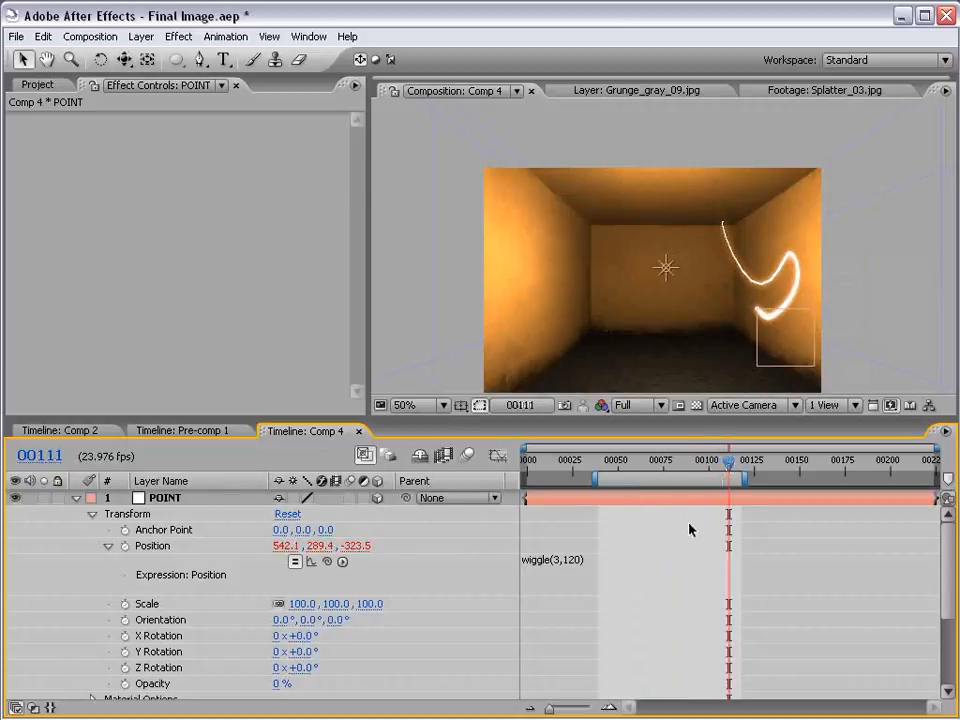
pyautogui.click(664, 499)
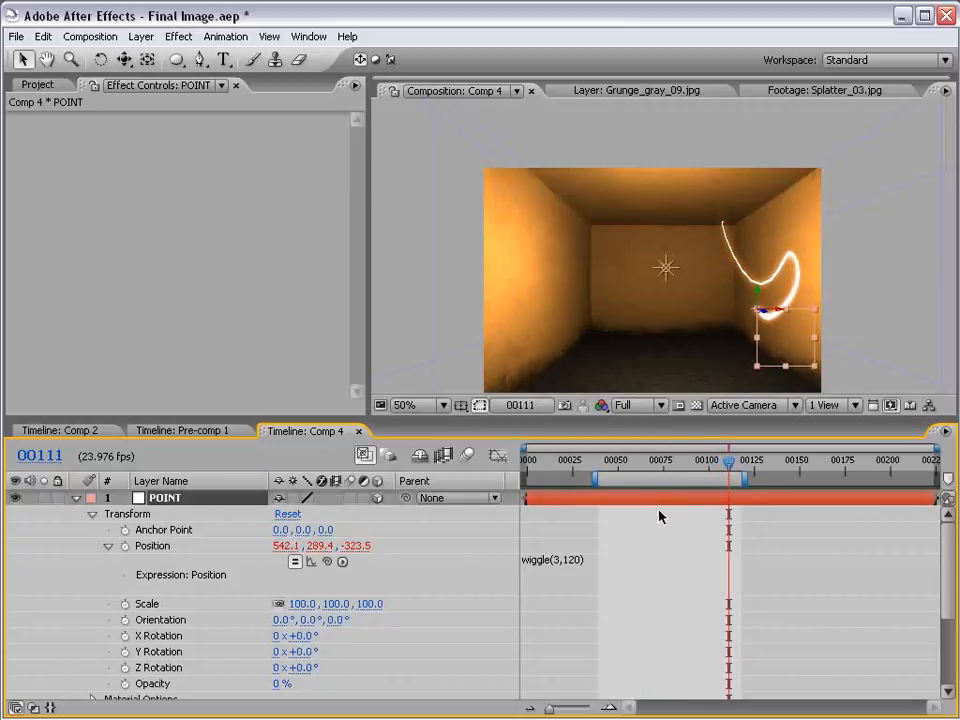
pyautogui.moveTo(780, 313); pyautogui.dragTo(652, 258)
pyautogui.click(644, 525)
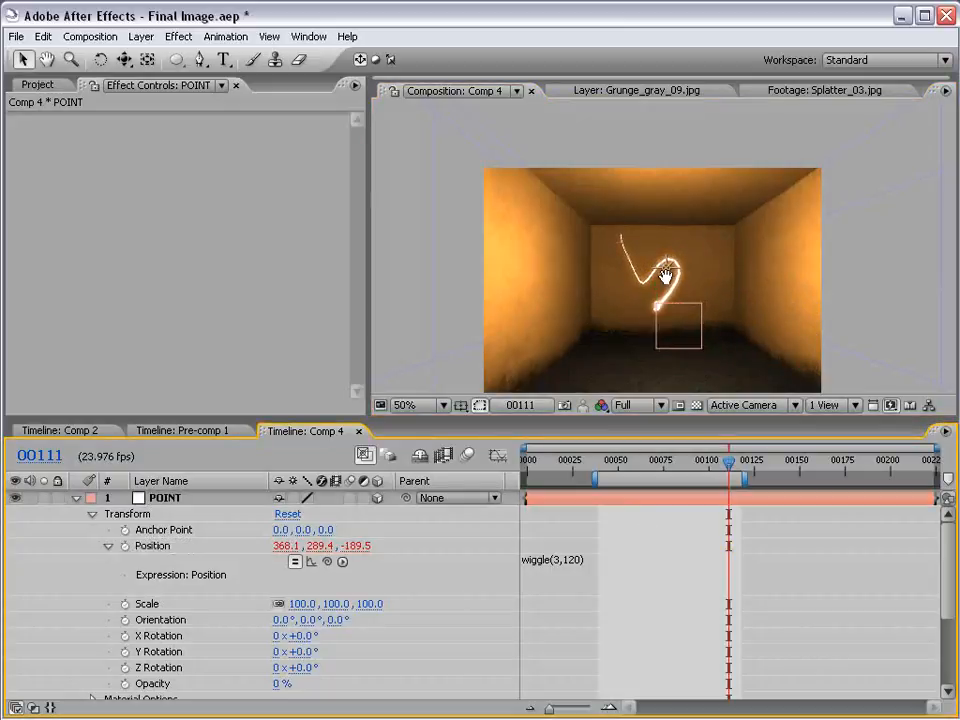
# Animate Camera 1 with Point of Interest and Position keyframes, orbiting it around the streak to about 238.8, 289.4, -826.5 at frame 96
pyautogui.scroll(1, 666, 275)
pyautogui.press('space')
pyautogui.moveTo(675, 342); pyautogui.dragTo(674, 257)
pyautogui.scroll(-1, 674, 257)
pyautogui.click(123, 59)
pyautogui.moveTo(701, 285); pyautogui.dragTo(636, 301)
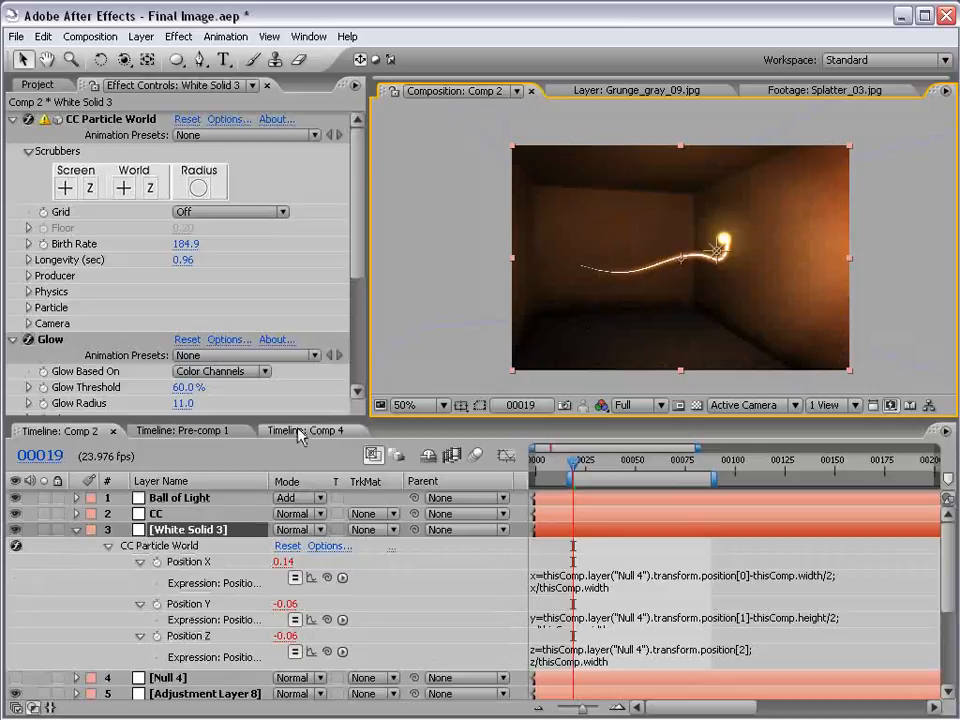
pyautogui.scroll(1, 660, 324)
pyautogui.moveTo(837, 294); pyautogui.dragTo(787, 282)
pyautogui.scroll(-1, 787, 282)
pyautogui.moveTo(688, 343); pyautogui.dragTo(702, 304)
# Switch to Pre-comp 1 and examine its title and light streak in a maximized view
pyautogui.click(184, 431)
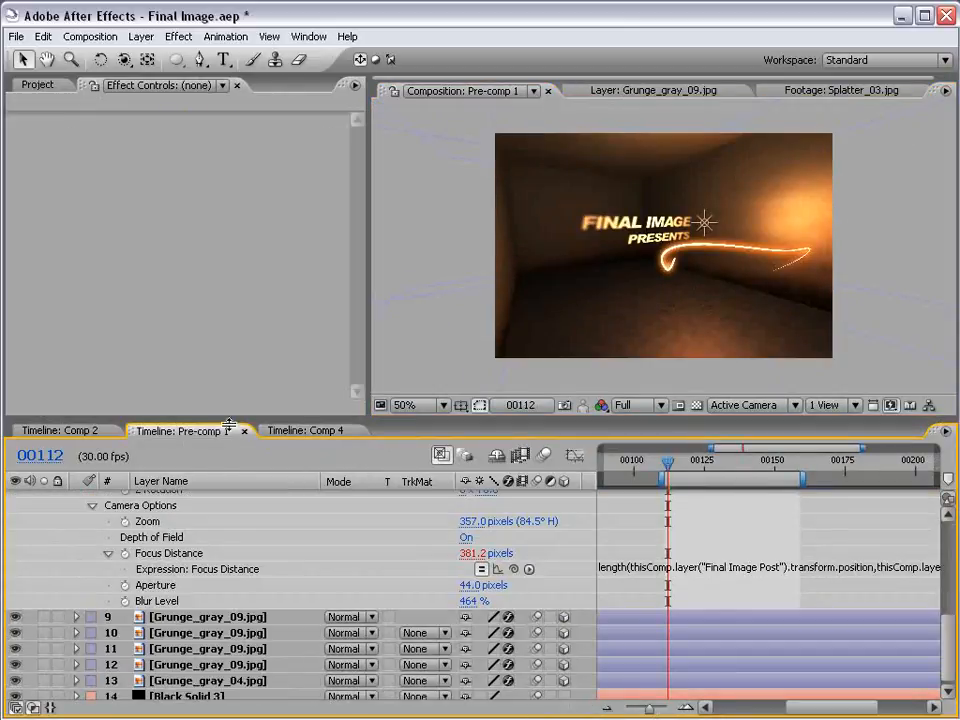
pyautogui.press('`')
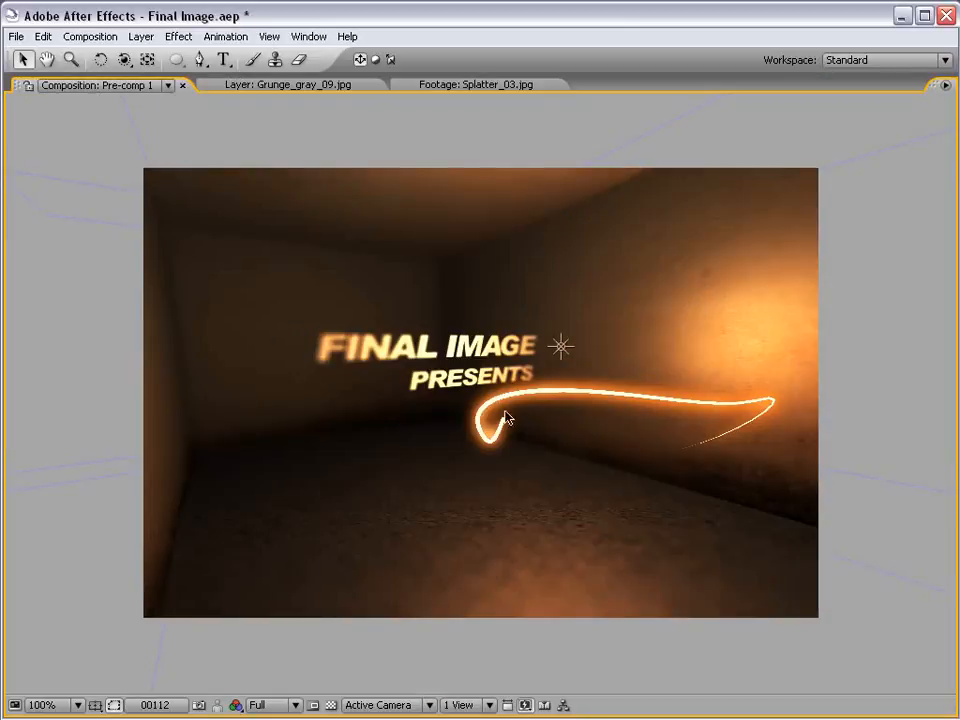
pyautogui.press('`')
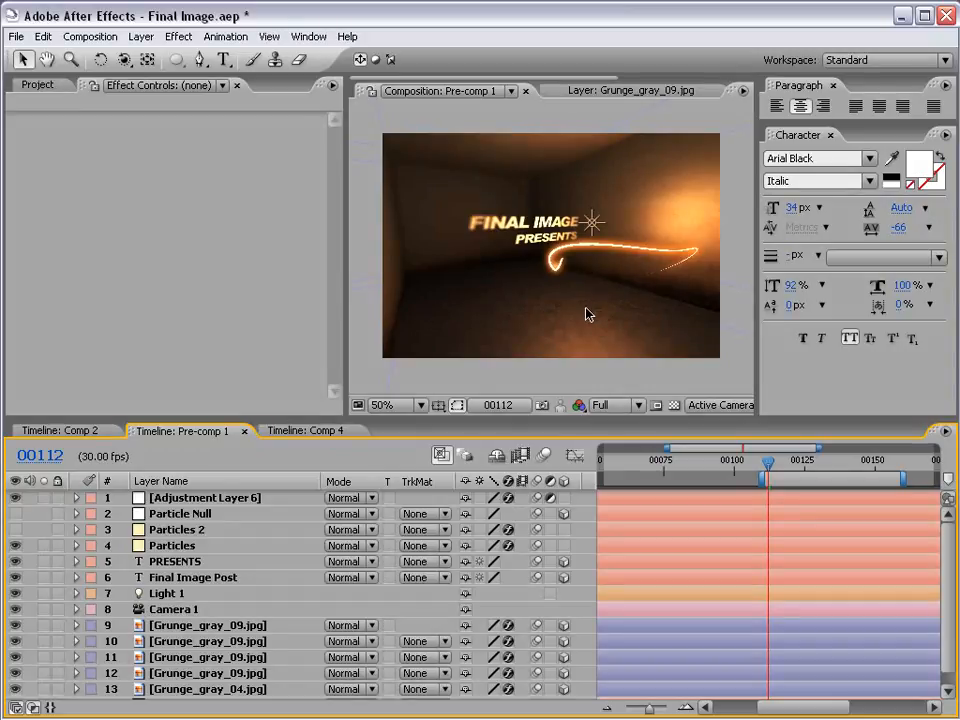
# Switch to Comp 2 and examine its title and light streak in a maximized view at 100%
pyautogui.click(62, 430)
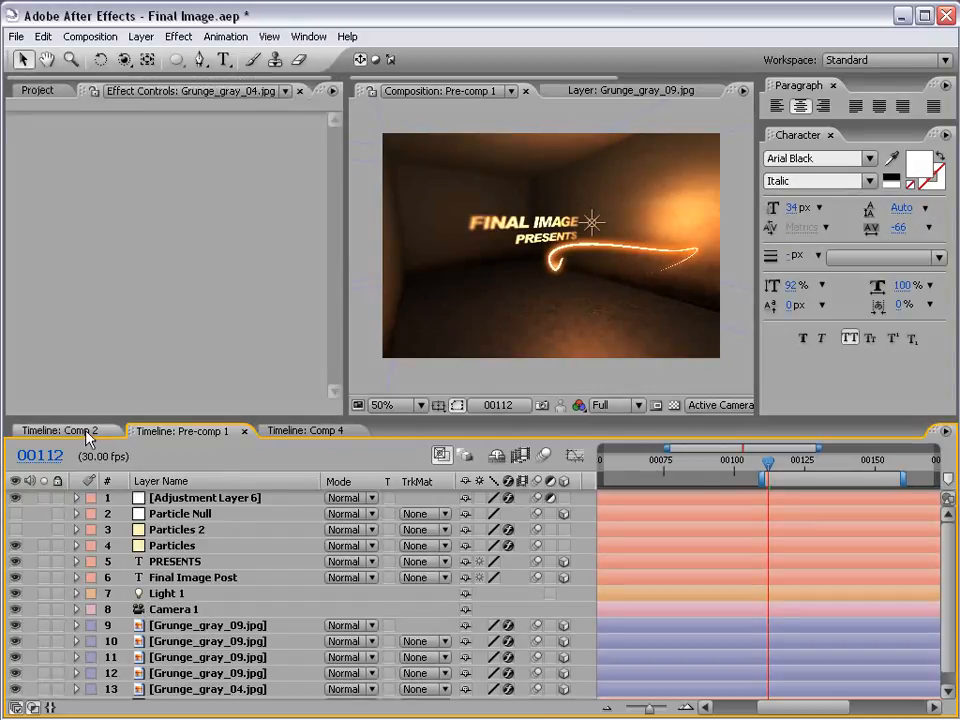
pyautogui.press('`')
pyautogui.press('.')
pyautogui.moveTo(446, 406); pyautogui.dragTo(471, 385)
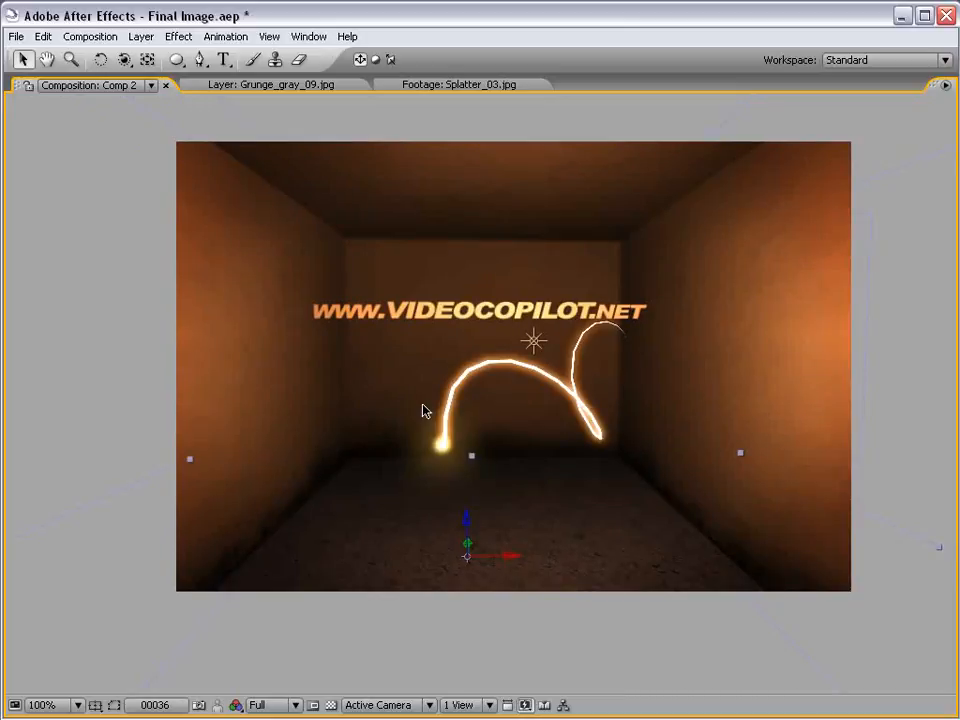
pyautogui.press('`')
pyautogui.press(',')
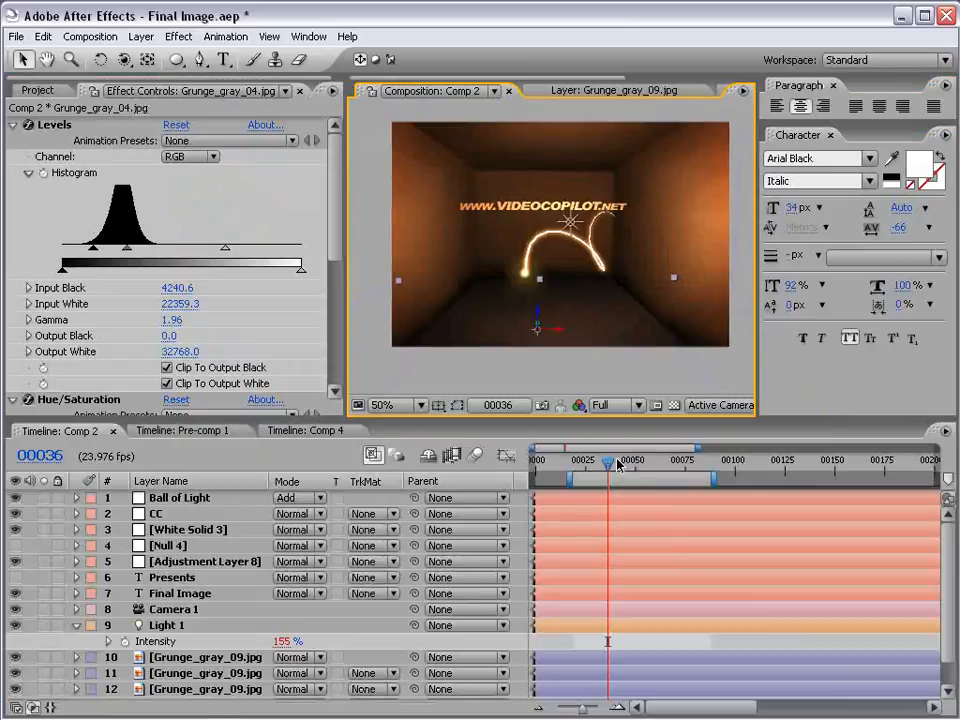